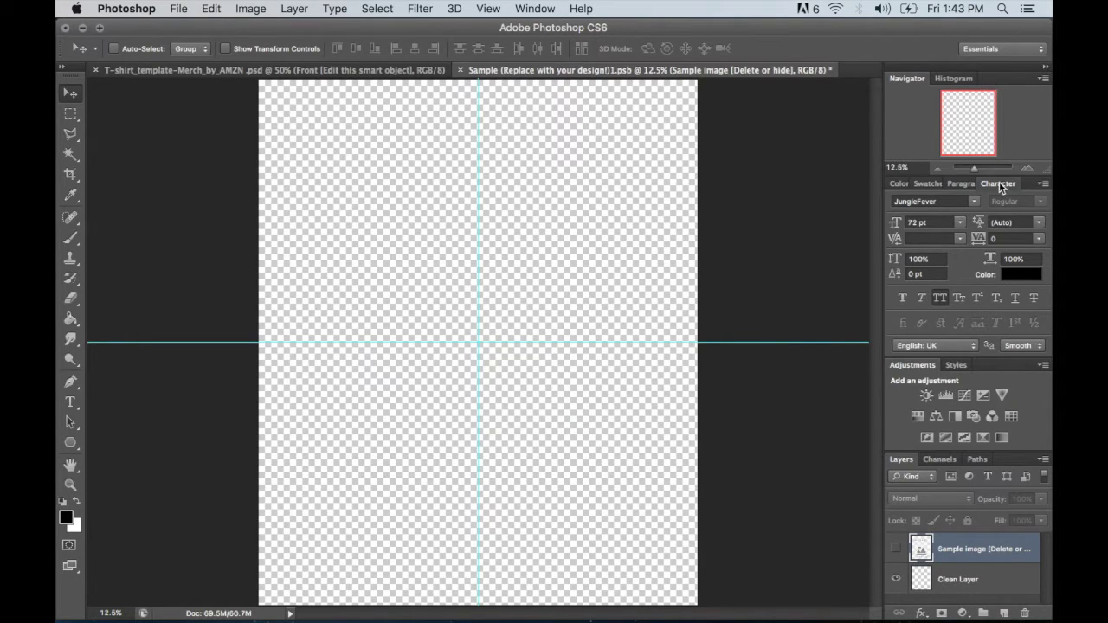
- Move the Character panel to the first place in its panel group and check that it is enabled among the workspace panels
left_click_drag(926, 187, 909, 185)
left_click(902, 296)
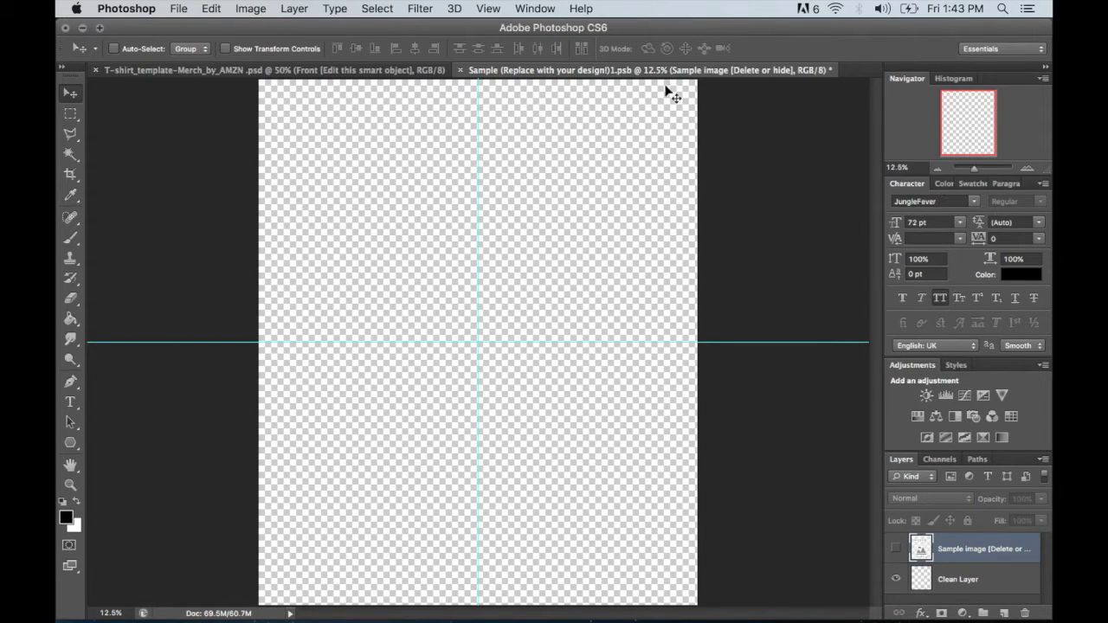
left_click(499, 8)
mouse_move(521, 7)
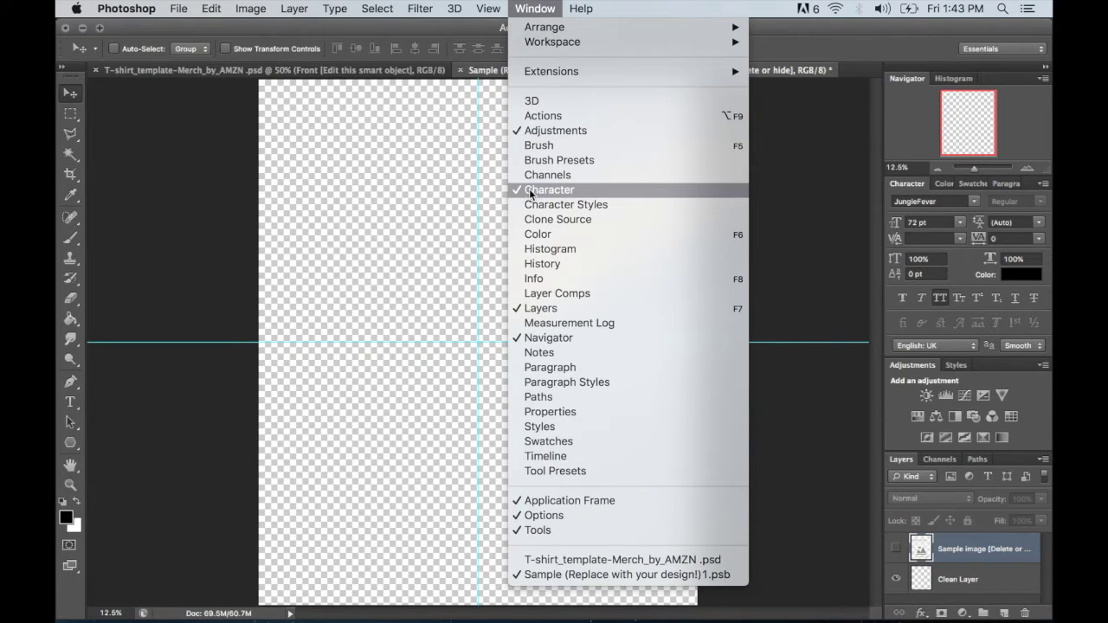
left_click(69, 94)
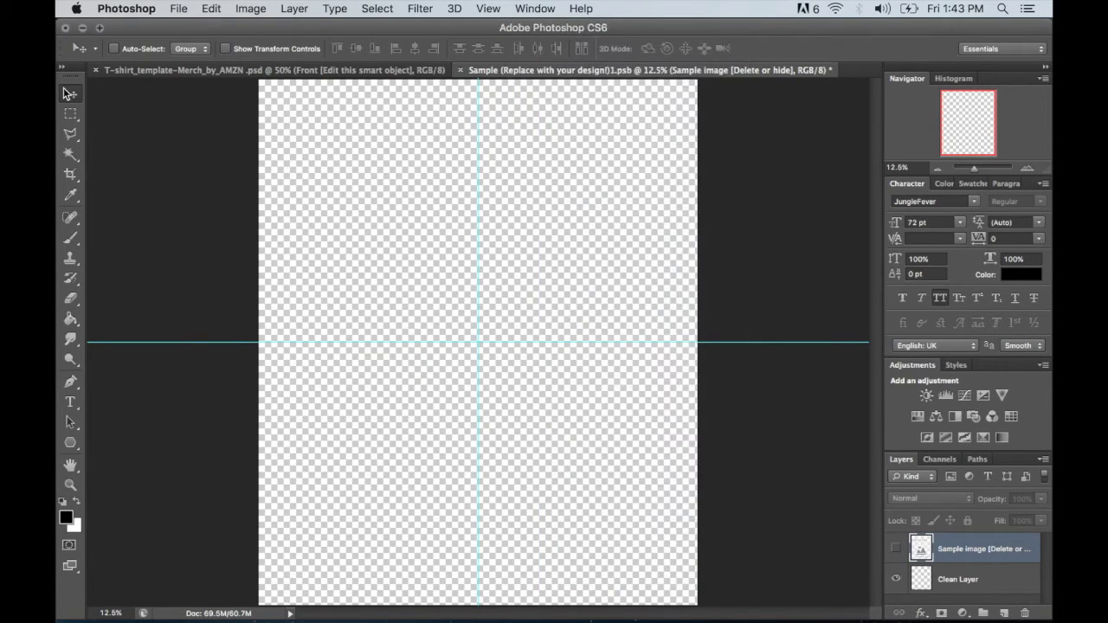
- Add the text BIG FOOT in JungleFever at 72 pt and centre it on the vertical guide in the canvas's upper half
left_click(70, 403)
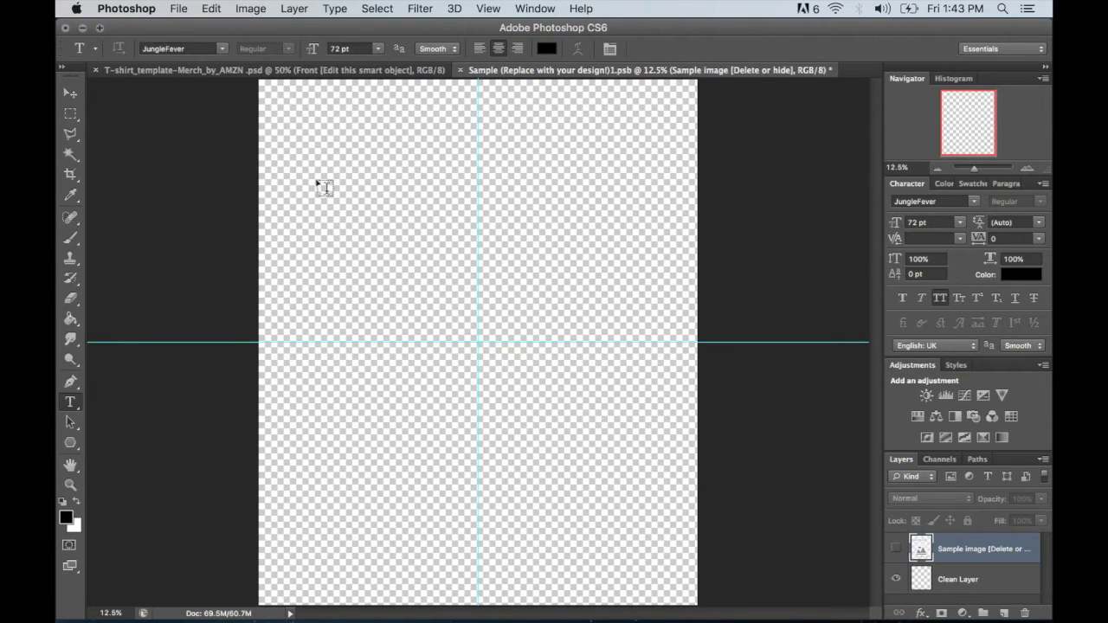
left_click(318, 258)
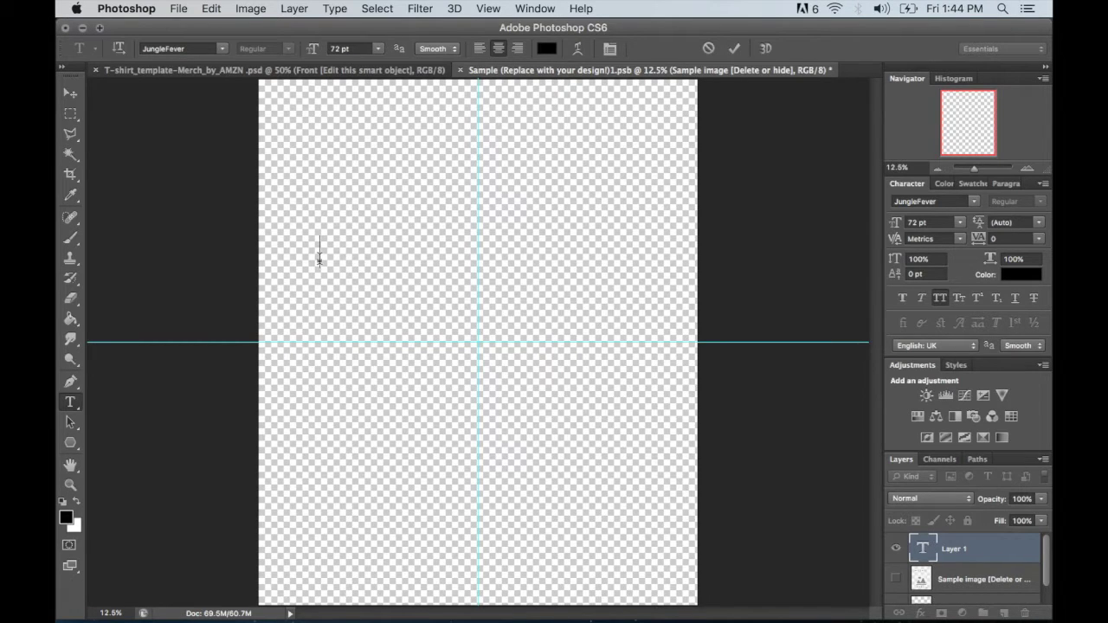
type("BI")
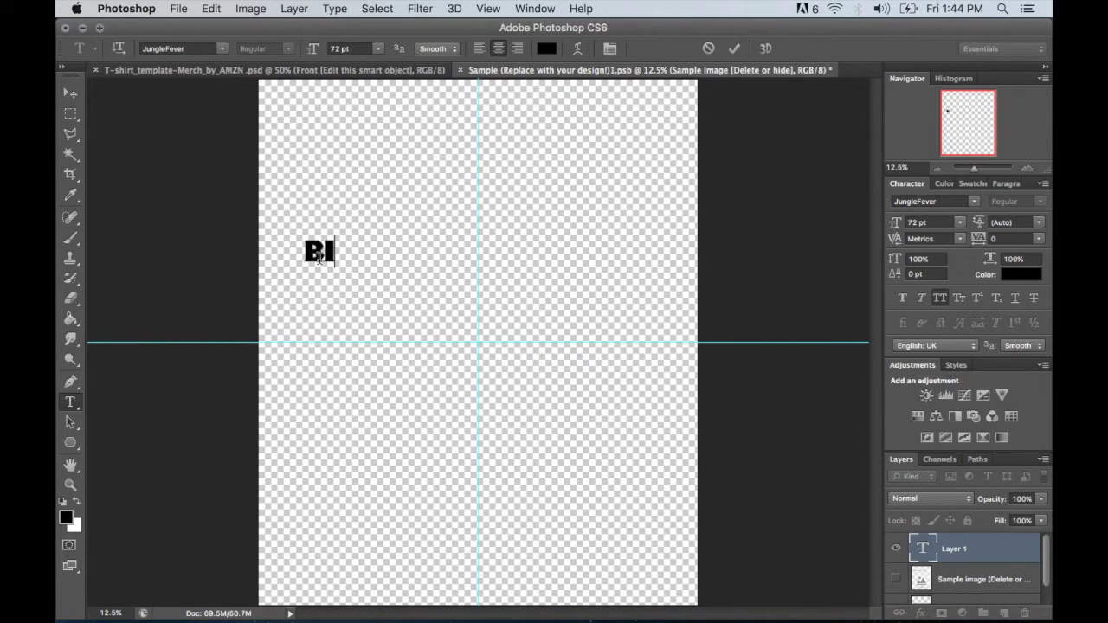
type("G FOOT")
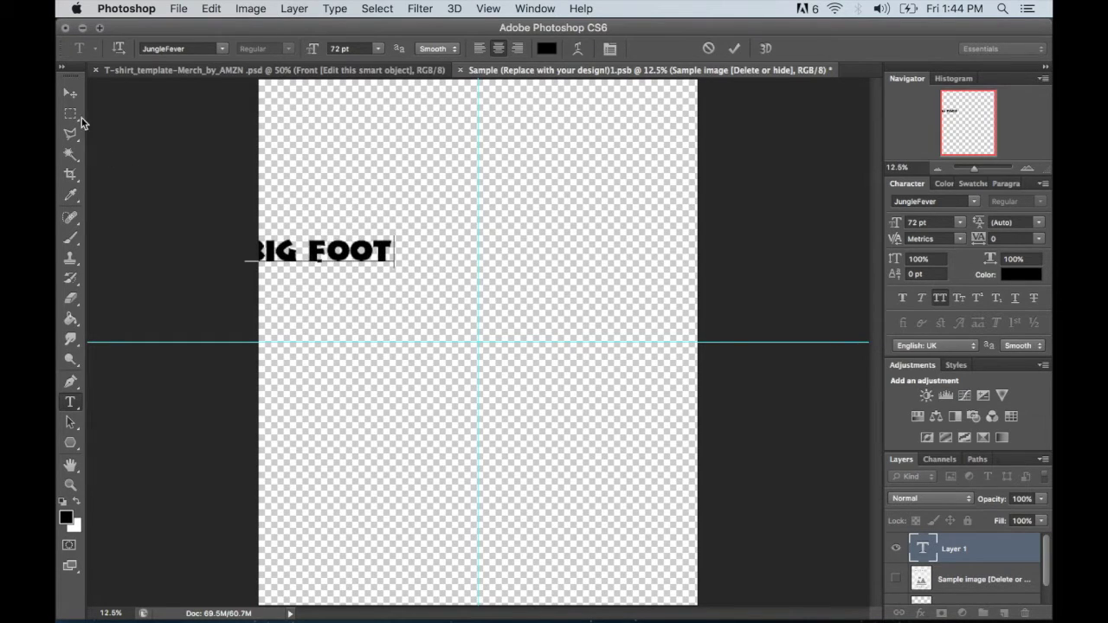
left_click(70, 93)
left_click_drag(343, 260, 495, 253)
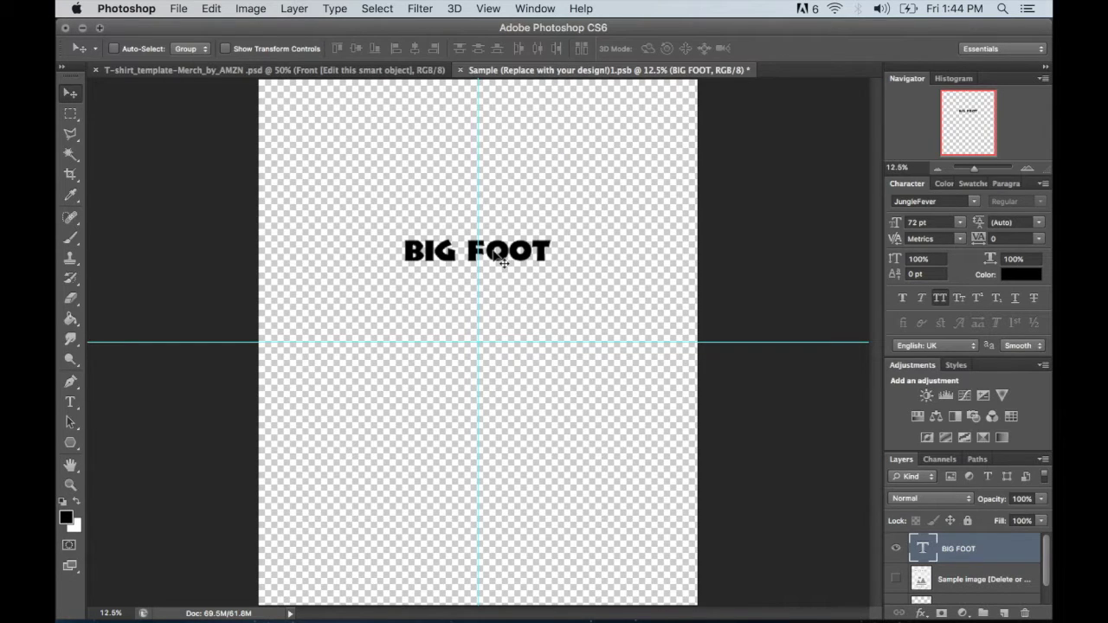
- Scale the BIG FOOT text proportionally to about 254% with Free Transform so it nearly spans the canvas width
left_click(216, 9)
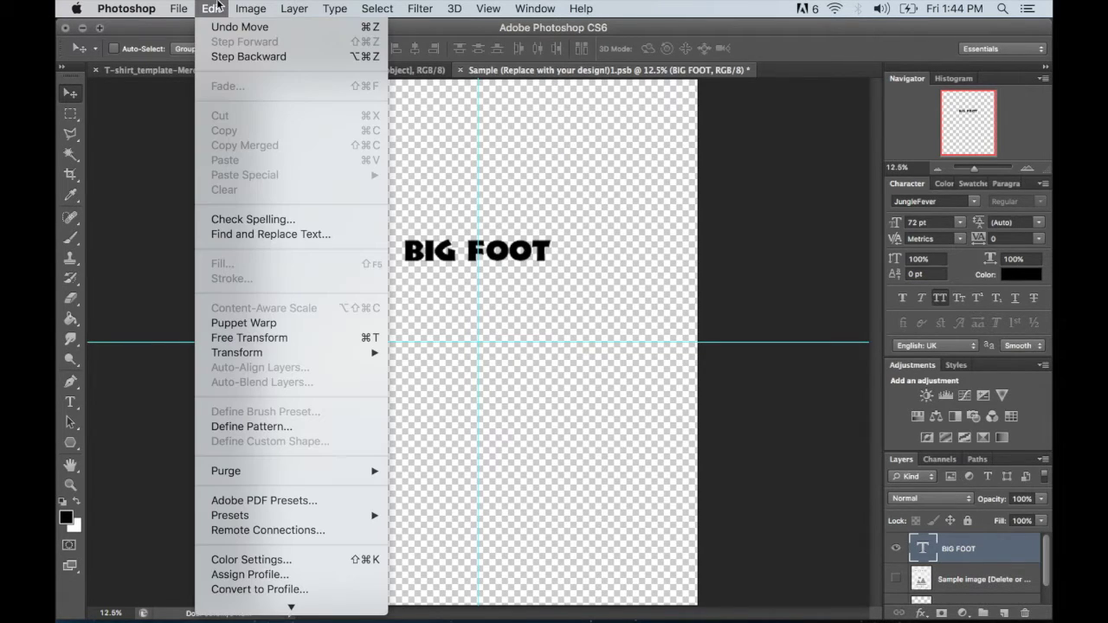
left_click(257, 339)
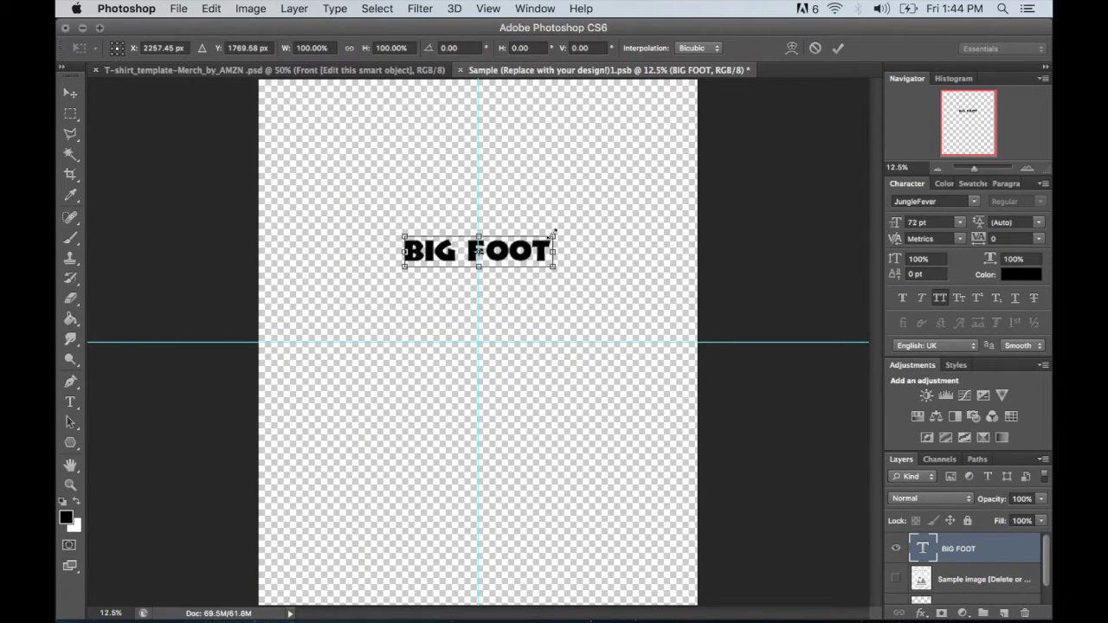
left_click_drag(559, 229, 654, 151)
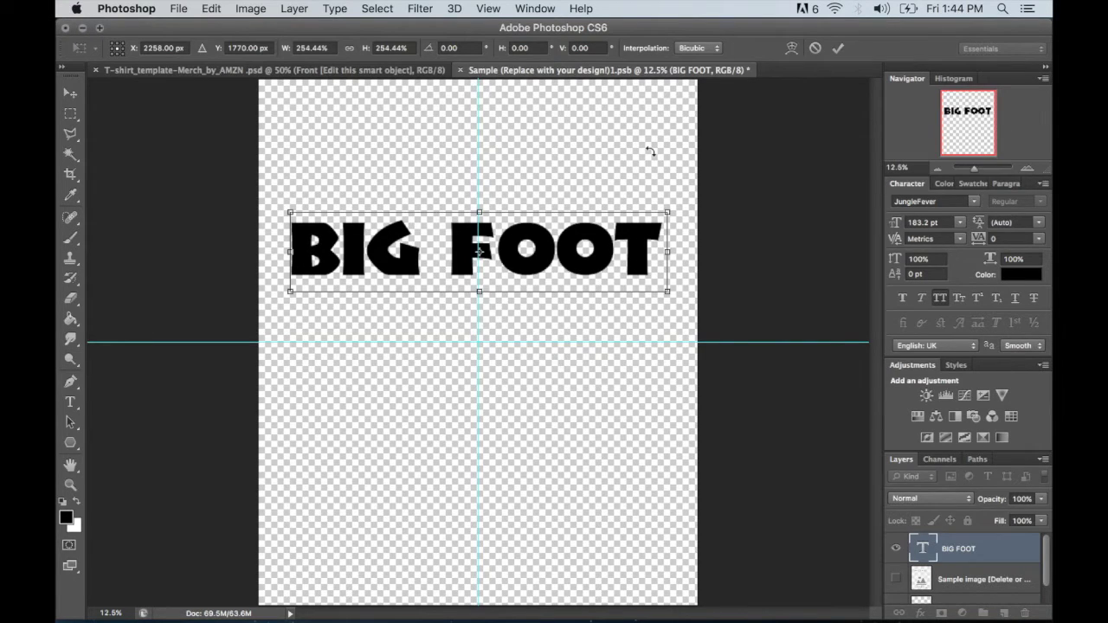
left_click(840, 50)
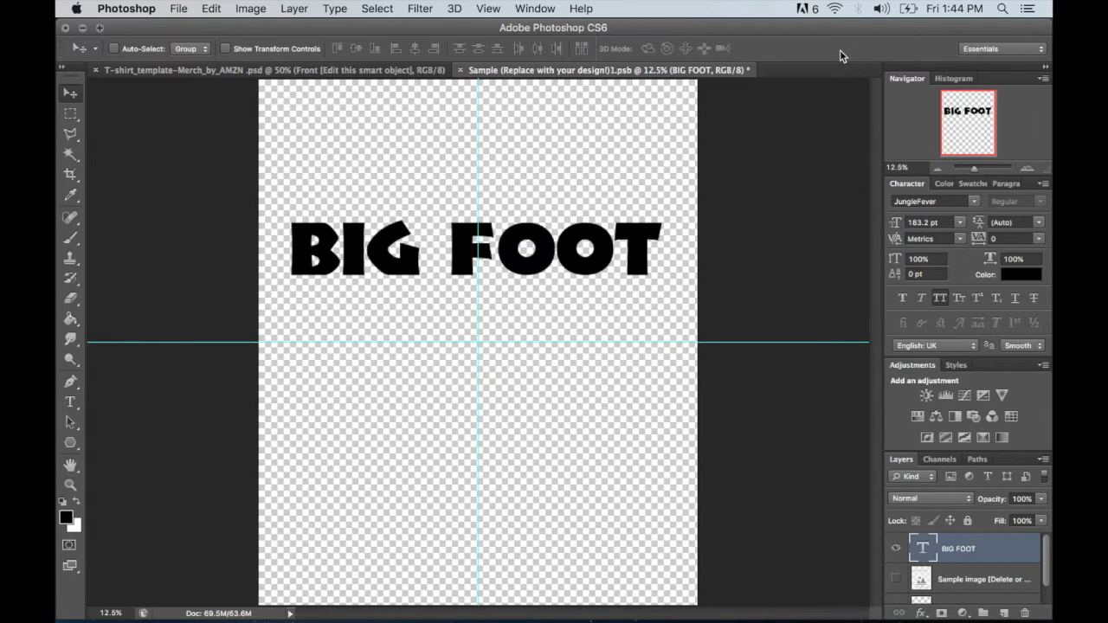
key("t")
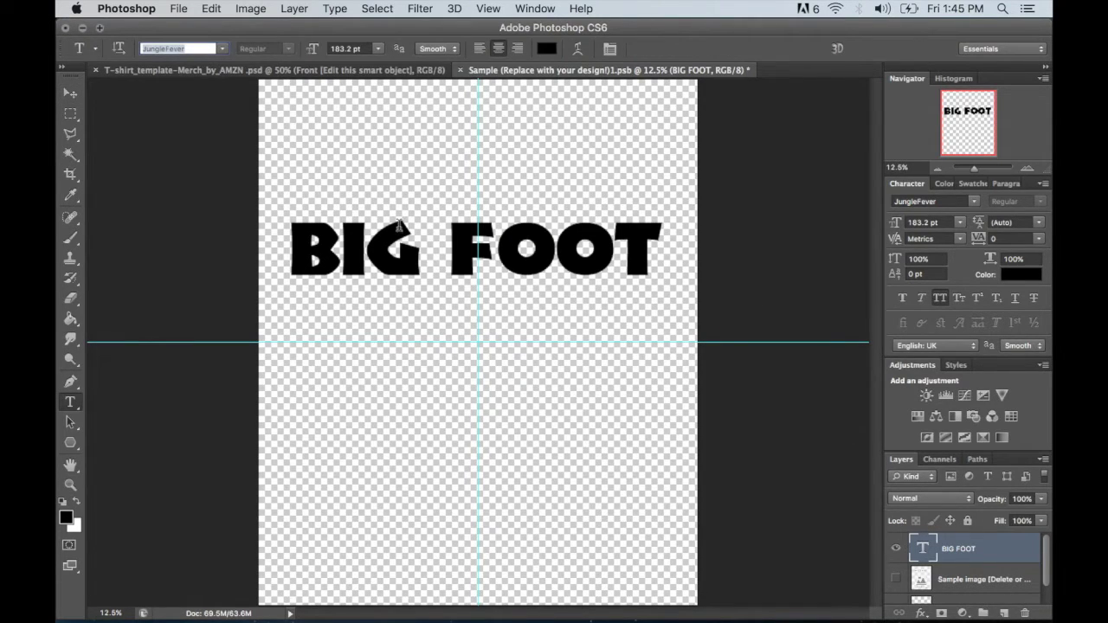
left_click(62, 91)
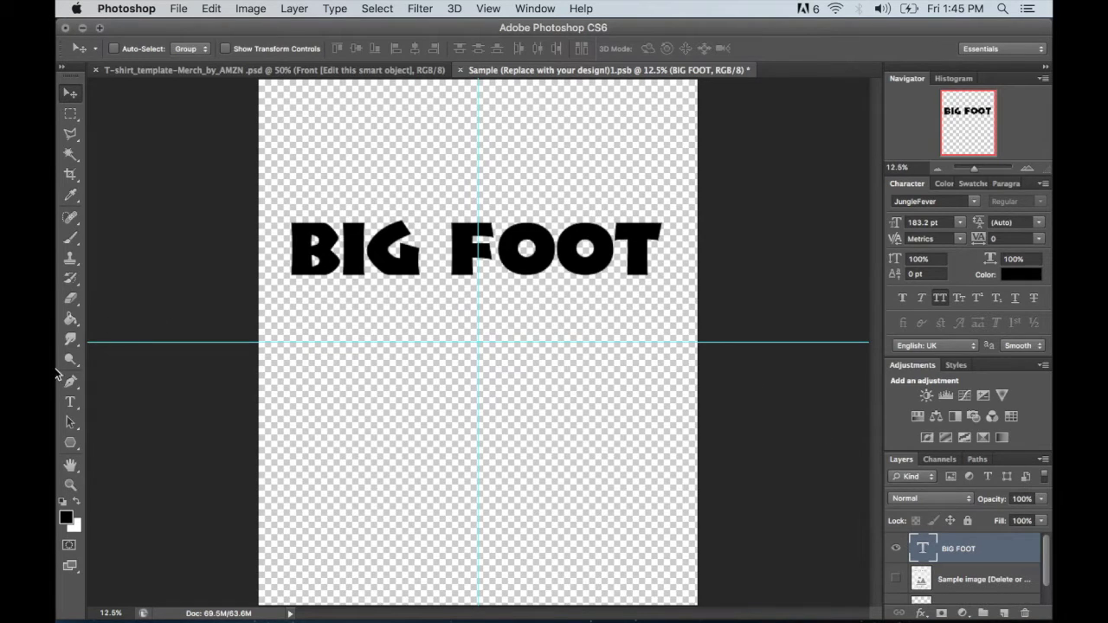
key("t")
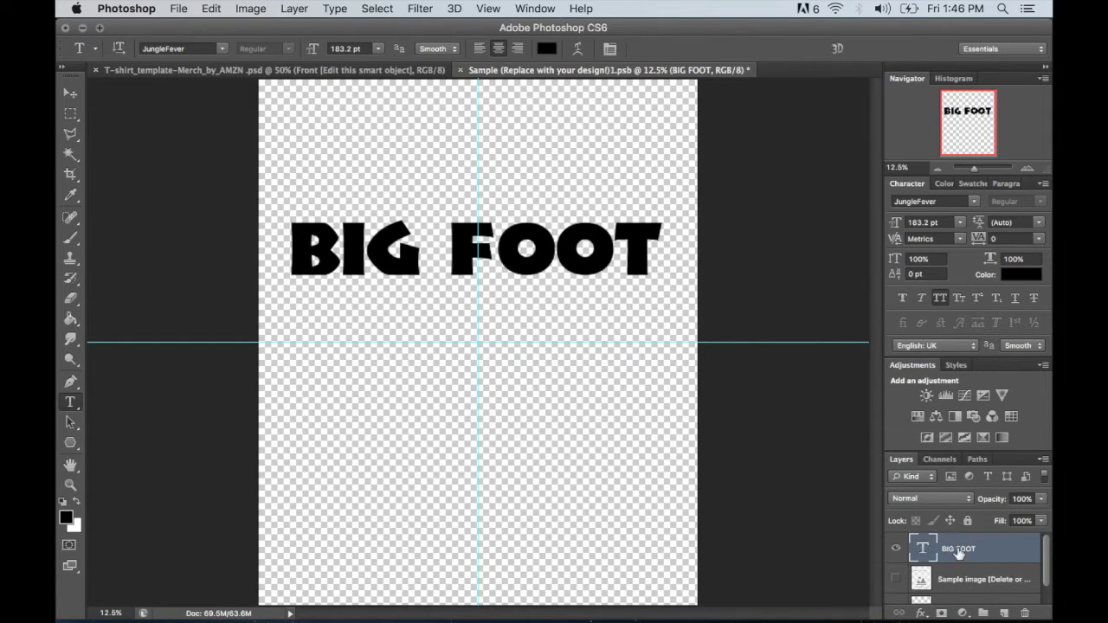
- Select the whole BIG FOOT text on the canvas and replace it with JHJJ
left_click(73, 406)
left_click(304, 251)
left_click_drag(296, 249, 718, 246)
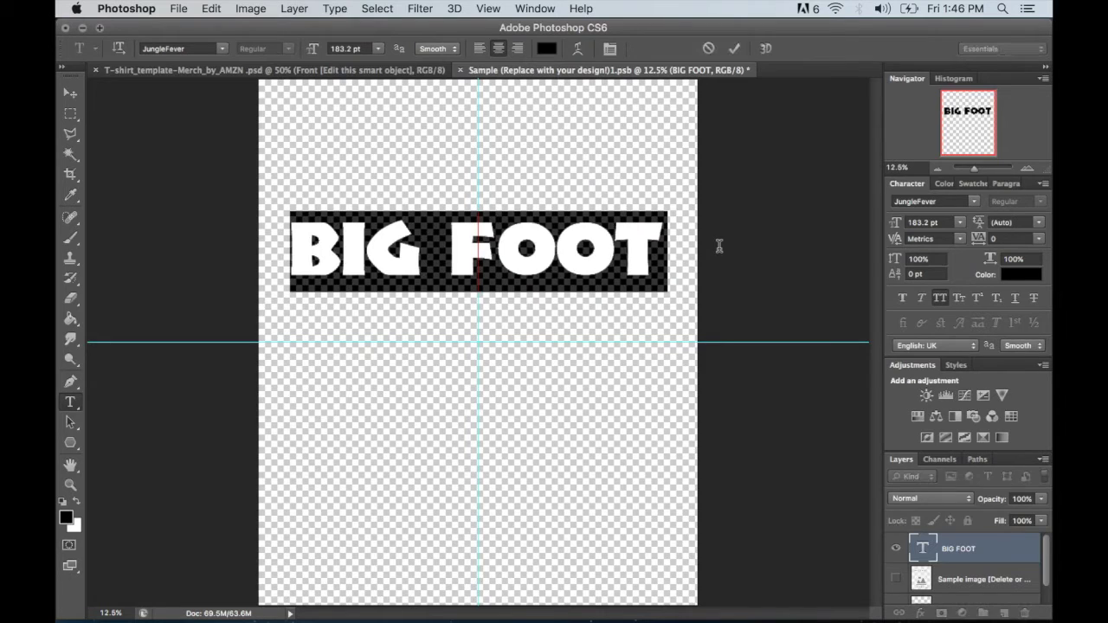
type("JHJJ")
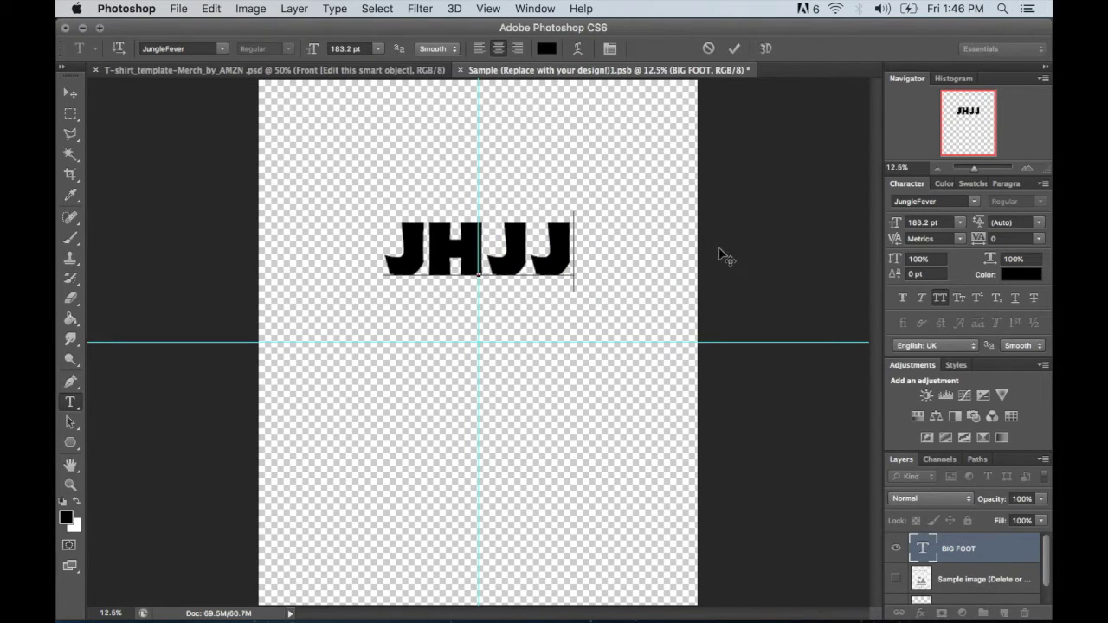
- Delete the JHJJ text and restore the wording to BIG FOOT
key("BackSpace")
key("BackSpace")
key("BackSpace")
key("BackSpace")
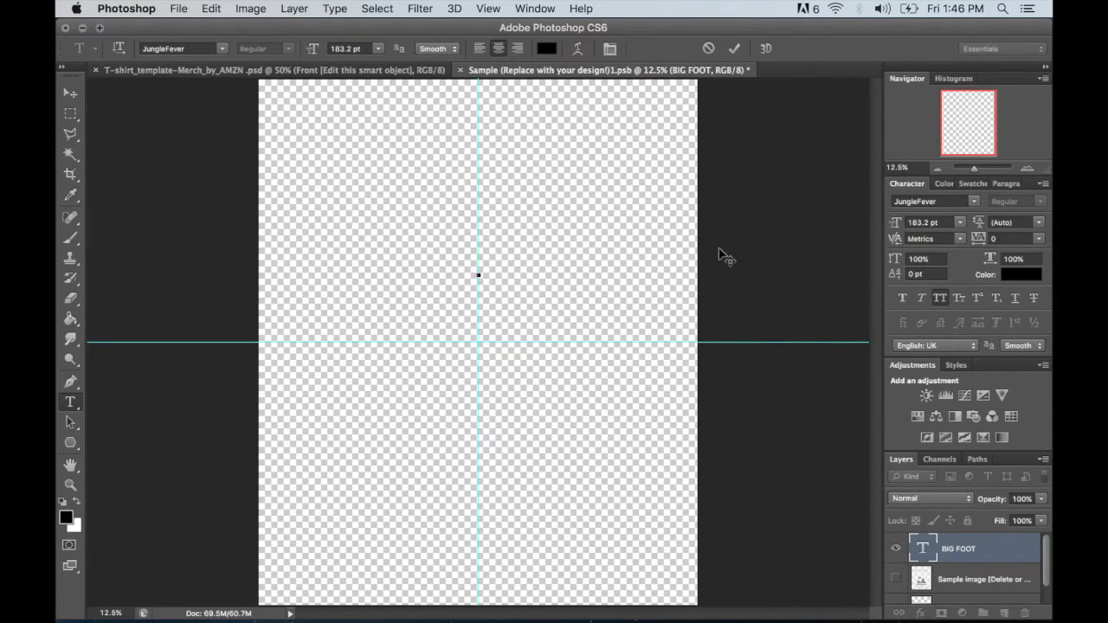
type("BIG ")
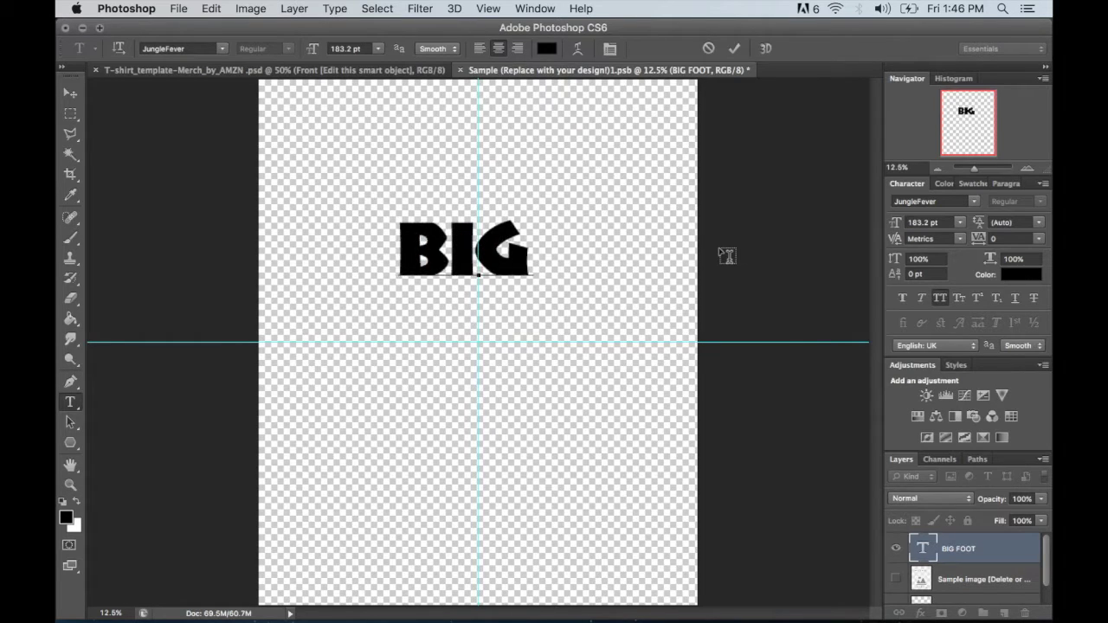
type("FOOT")
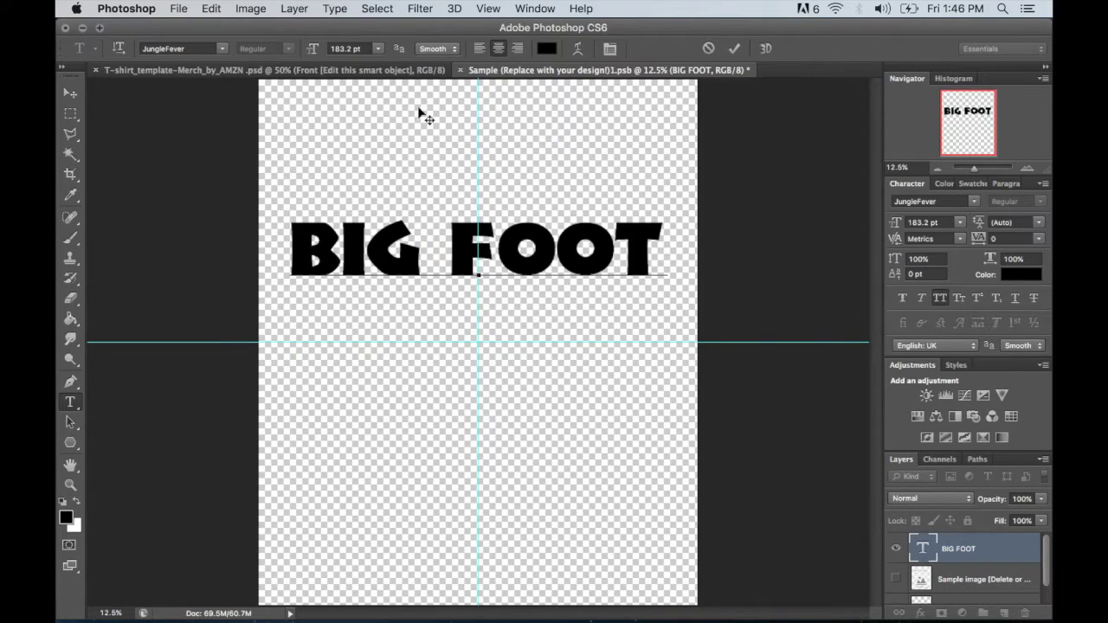
- Try left and right alignment on the BIG FOOT text and return it to centre alignment
left_click(479, 50)
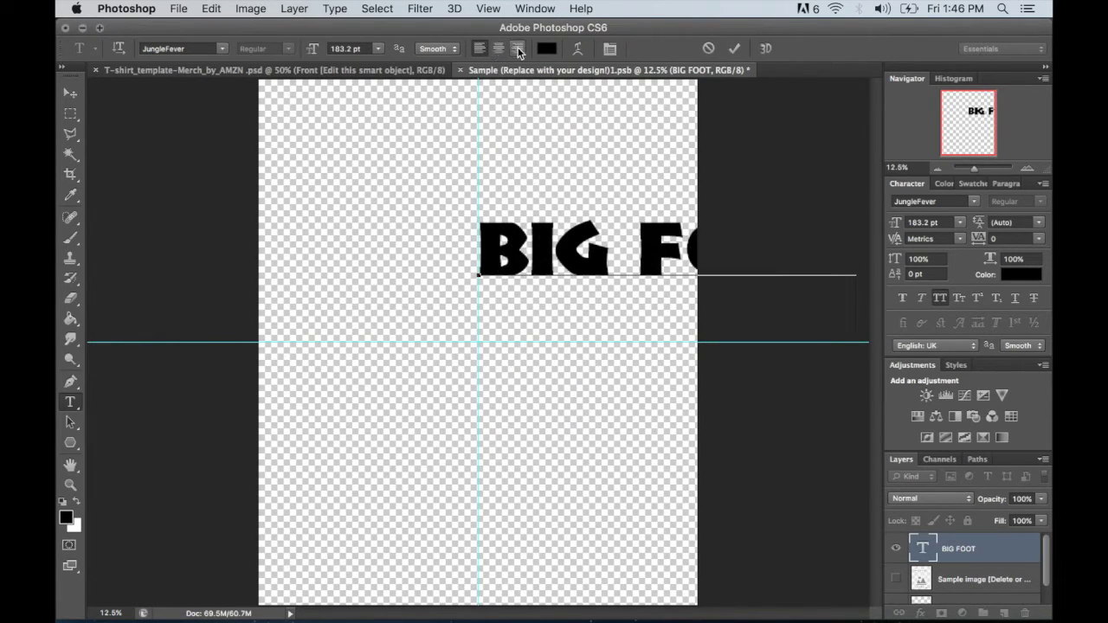
left_click(517, 51)
left_click(497, 50)
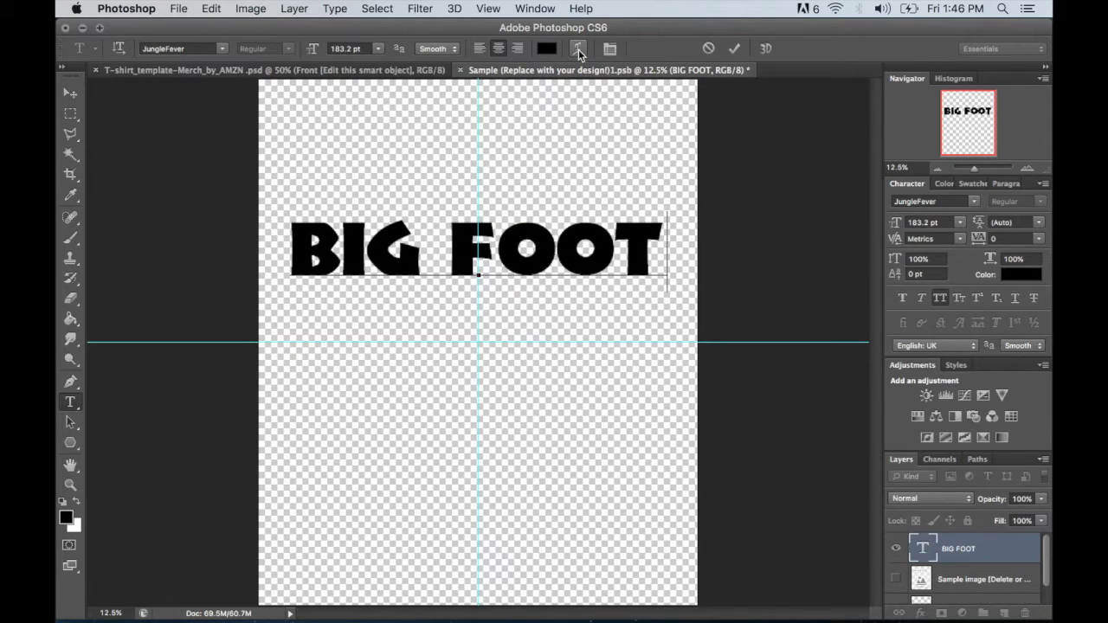
- Try an Arc text warp on BIG FOOT with a horizontal bend of +12%
left_click(578, 49)
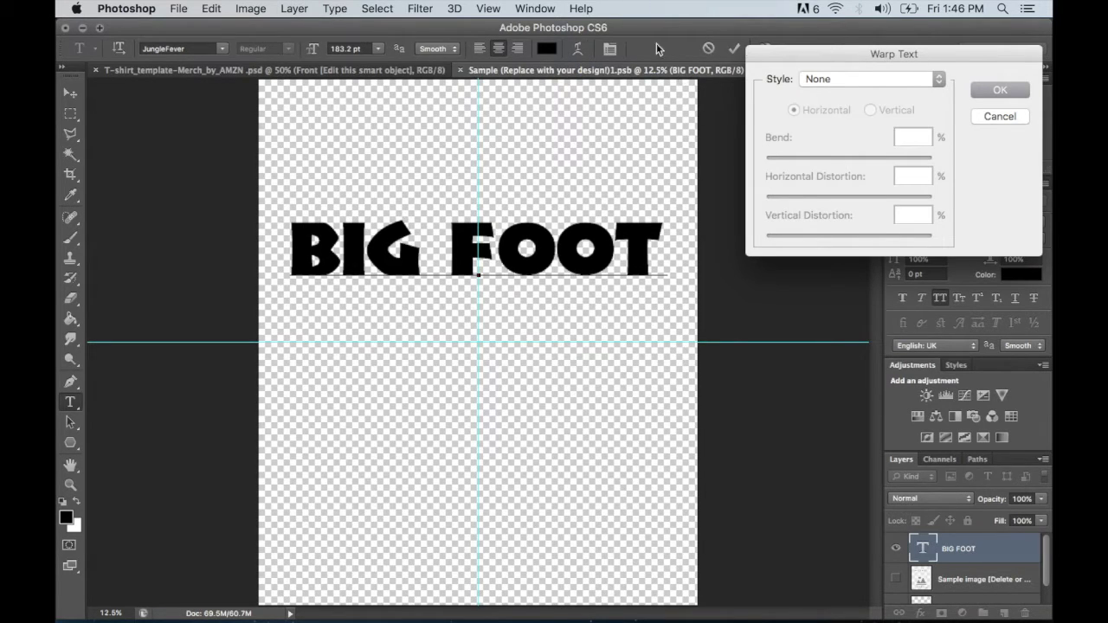
left_click(828, 76)
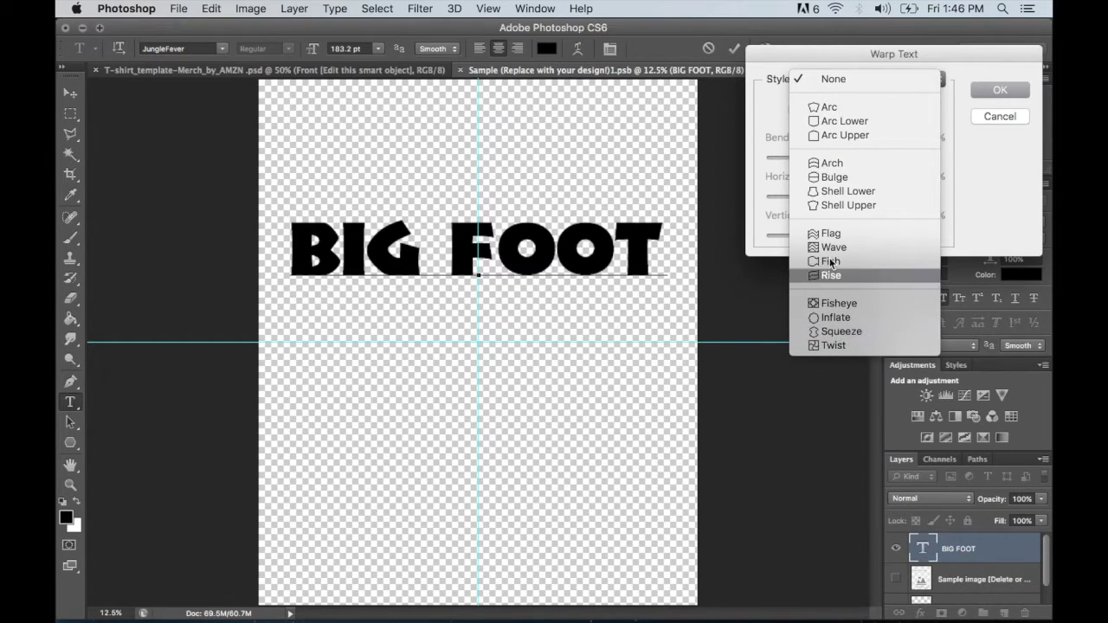
left_click(836, 106)
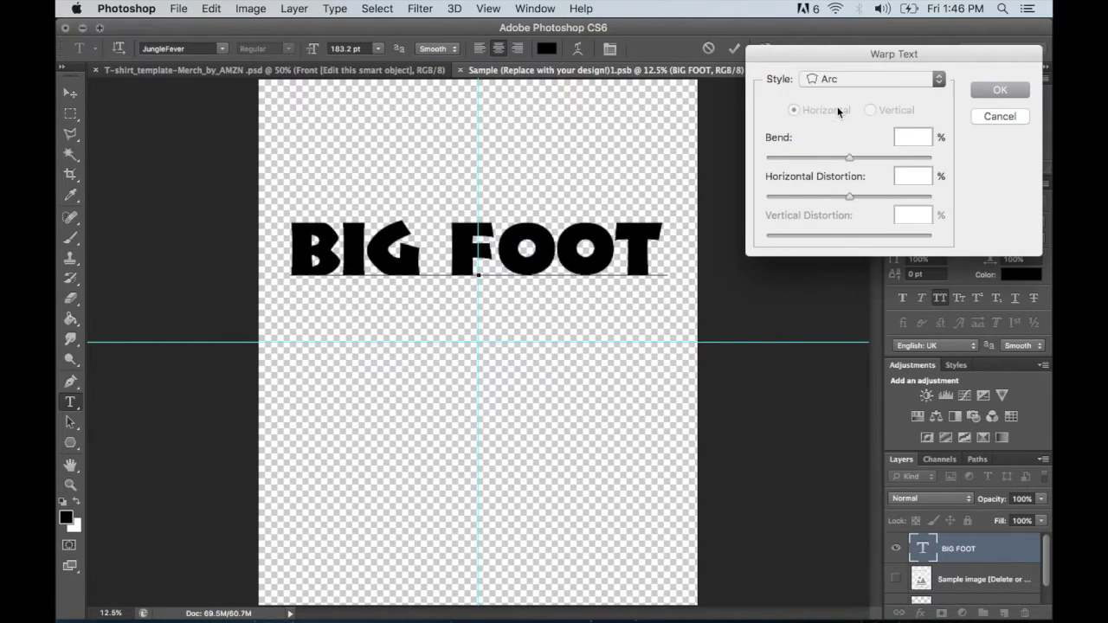
left_click_drag(888, 157, 854, 157)
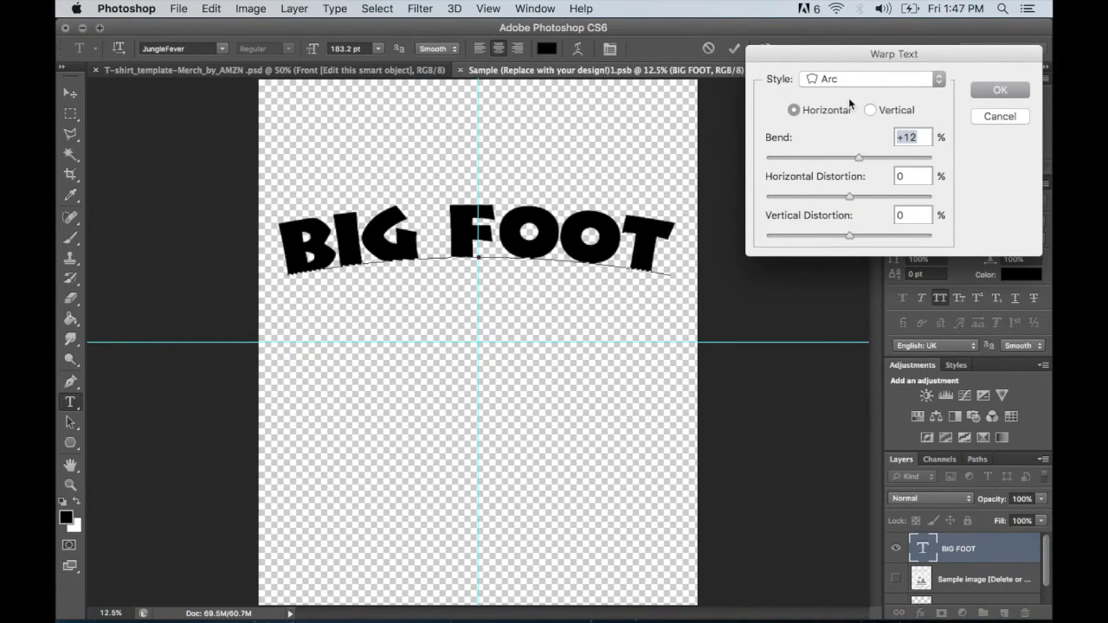
- Try the Arc Lower warp style with a bend of +46% on BIG FOOT, followed by Arc Upper at the same bend
left_click(855, 80)
left_click(852, 95)
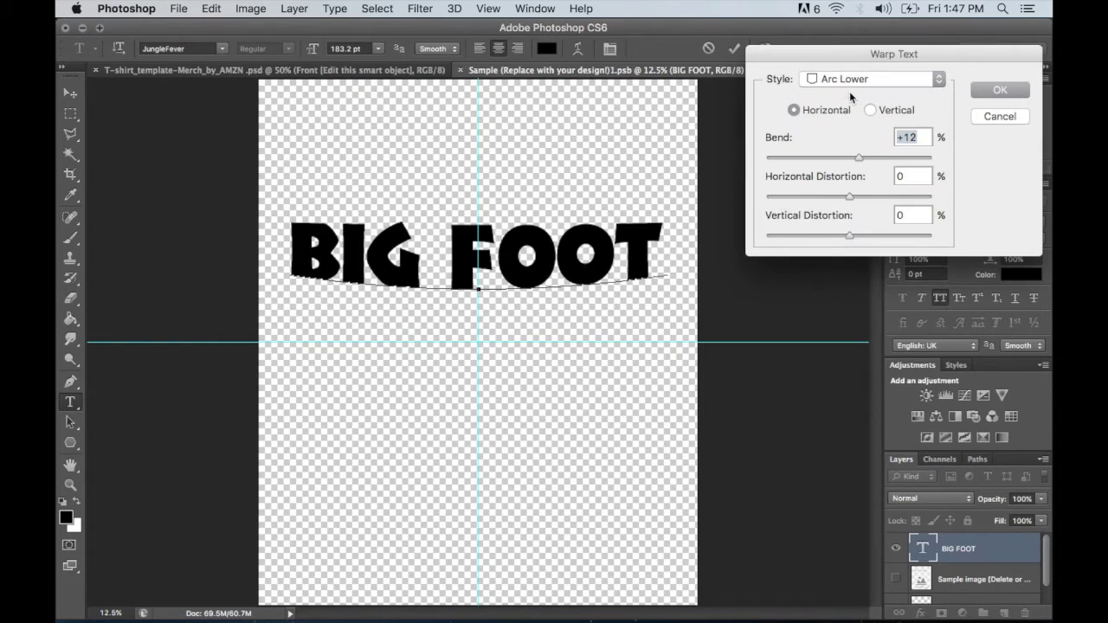
left_click_drag(858, 154, 886, 158)
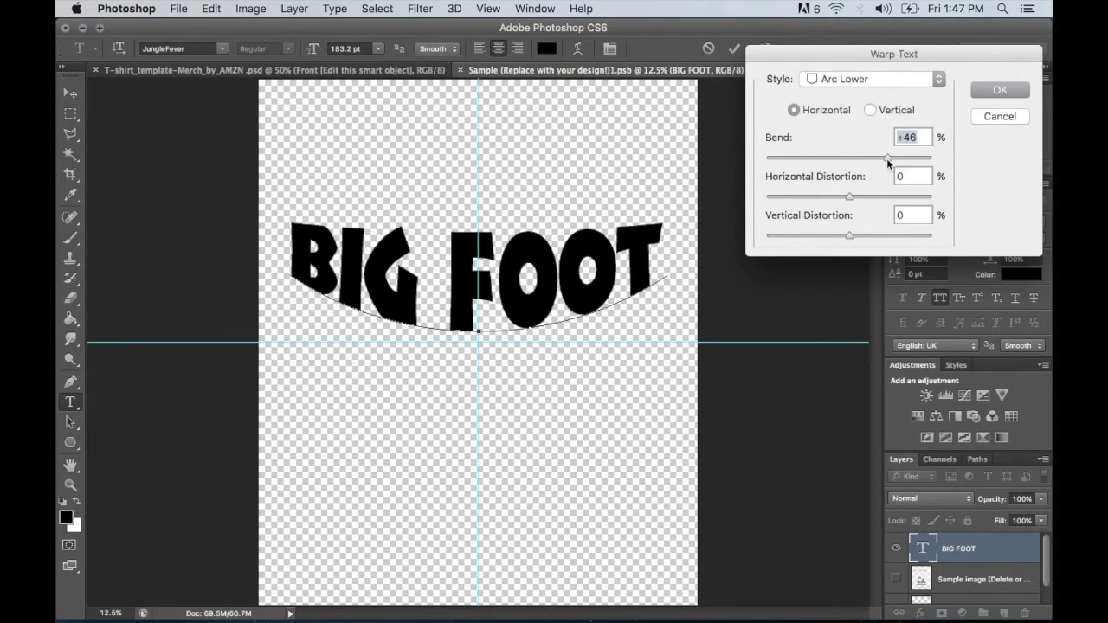
left_click(870, 79)
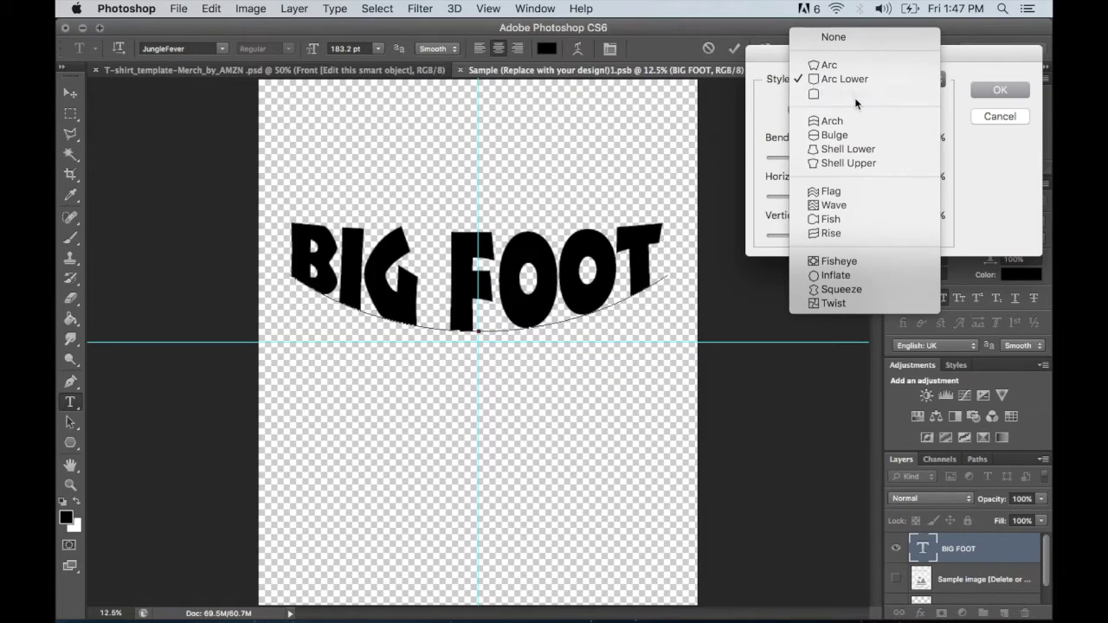
left_click(854, 93)
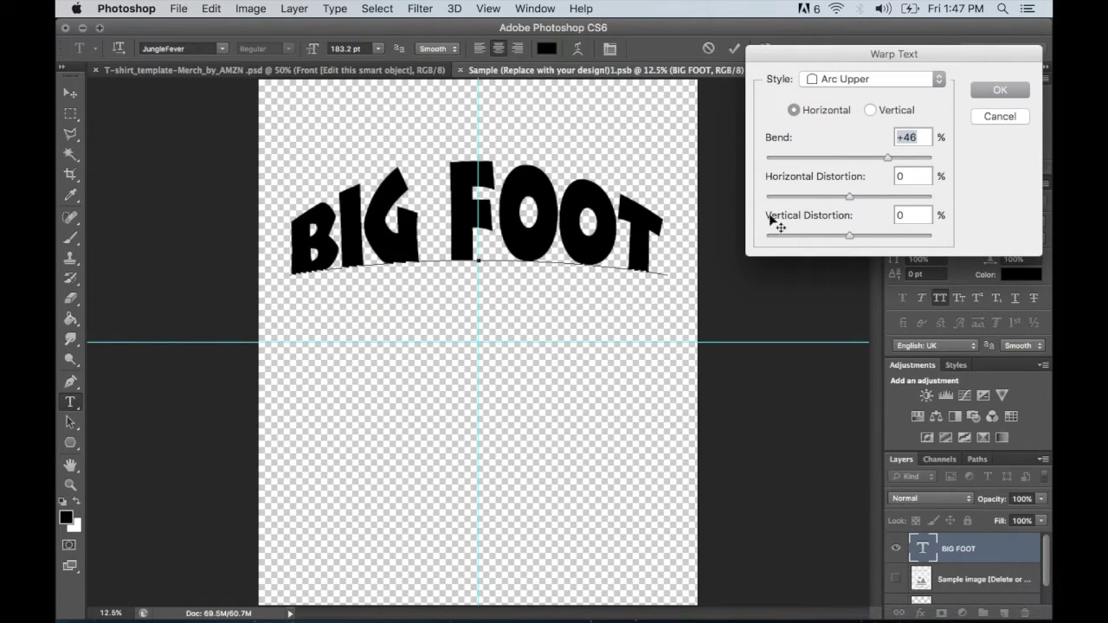
- Try the Flag warp style on the BIG FOOT text with a bend of +50%
left_click(857, 83)
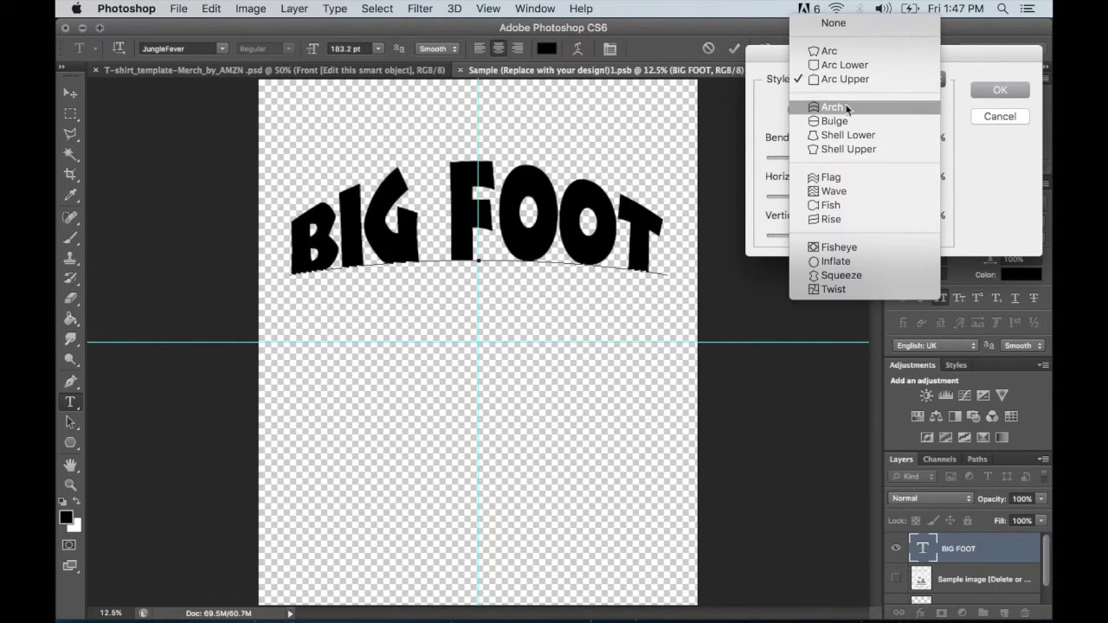
left_click(833, 179)
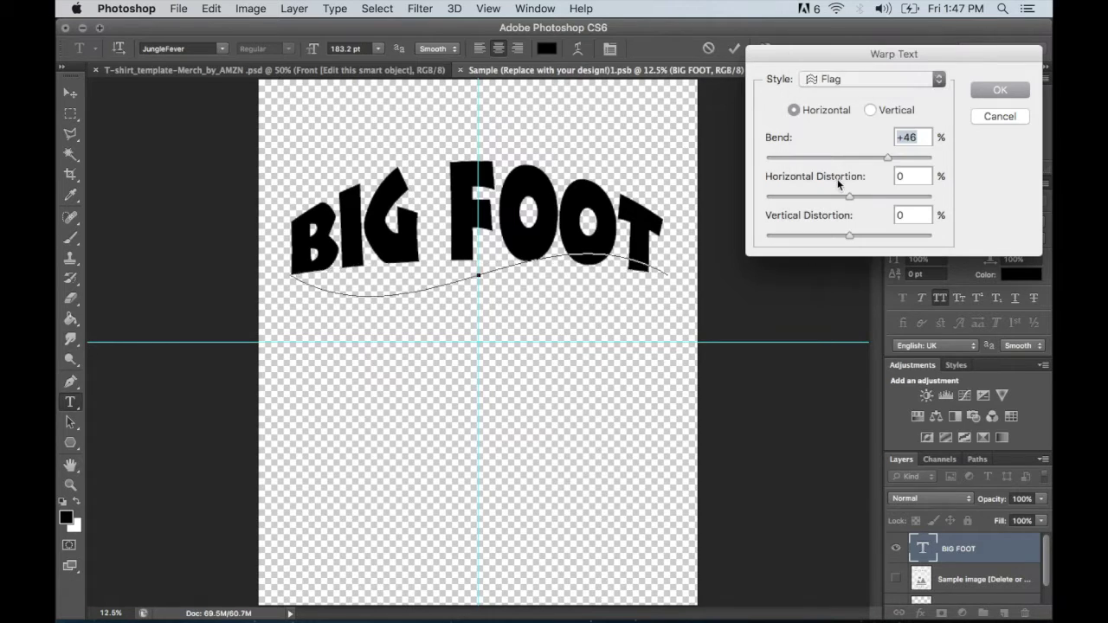
left_click_drag(862, 157, 890, 155)
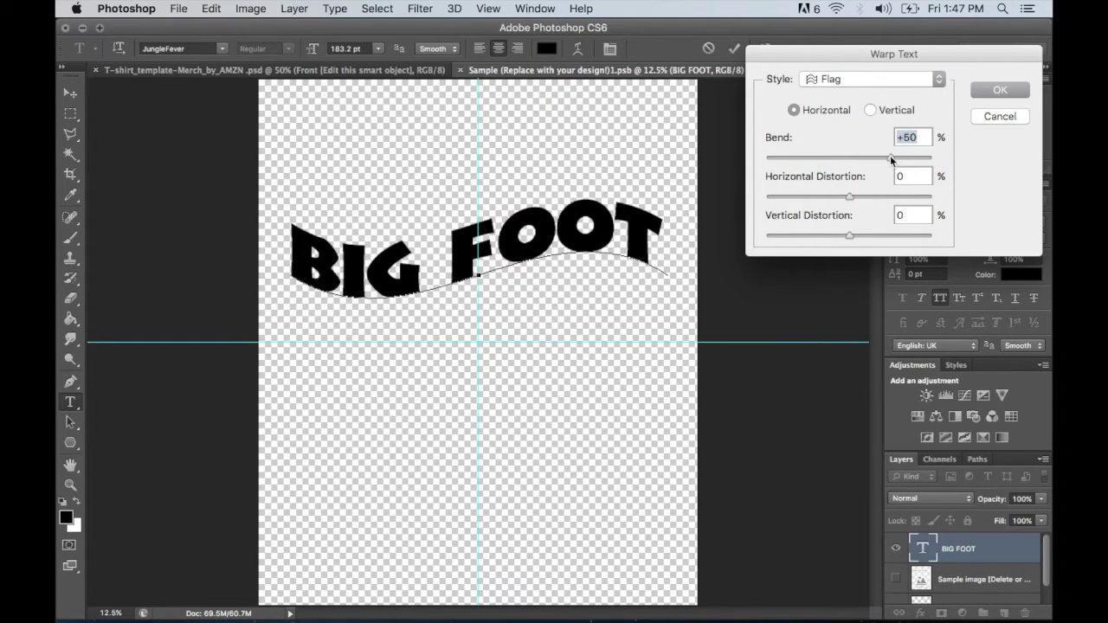
- Change the BIG FOOT text's warp style to Fish and set the bend to +33%
left_click(850, 79)
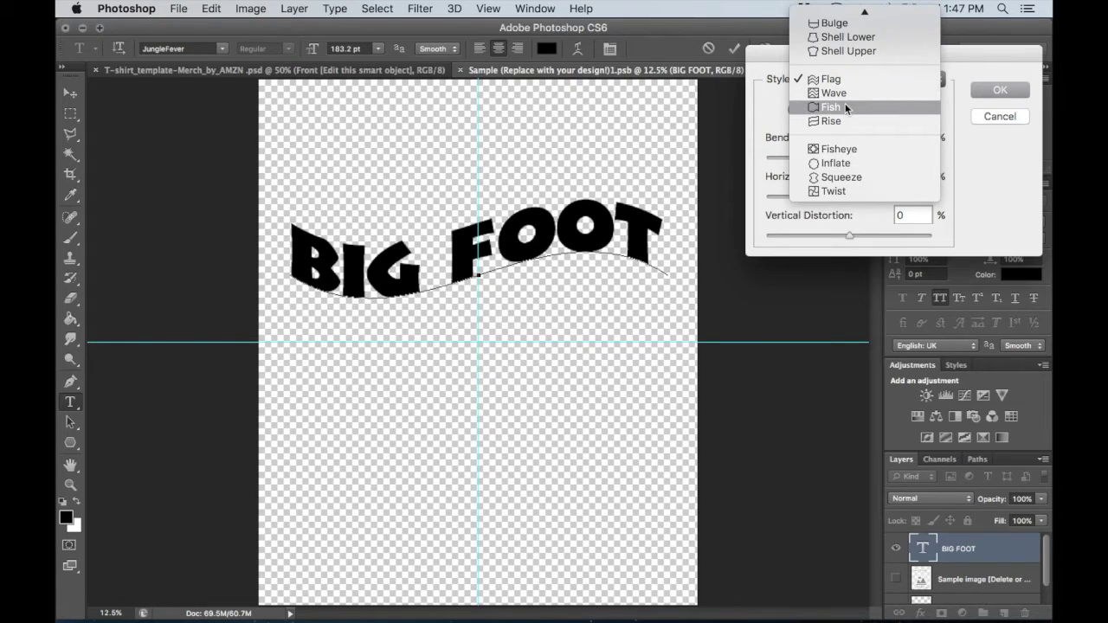
left_click(845, 106)
mouse_move(890, 160)
left_mouse_down()
mouse_move(821, 155)
mouse_move(876, 161)
left_mouse_up()
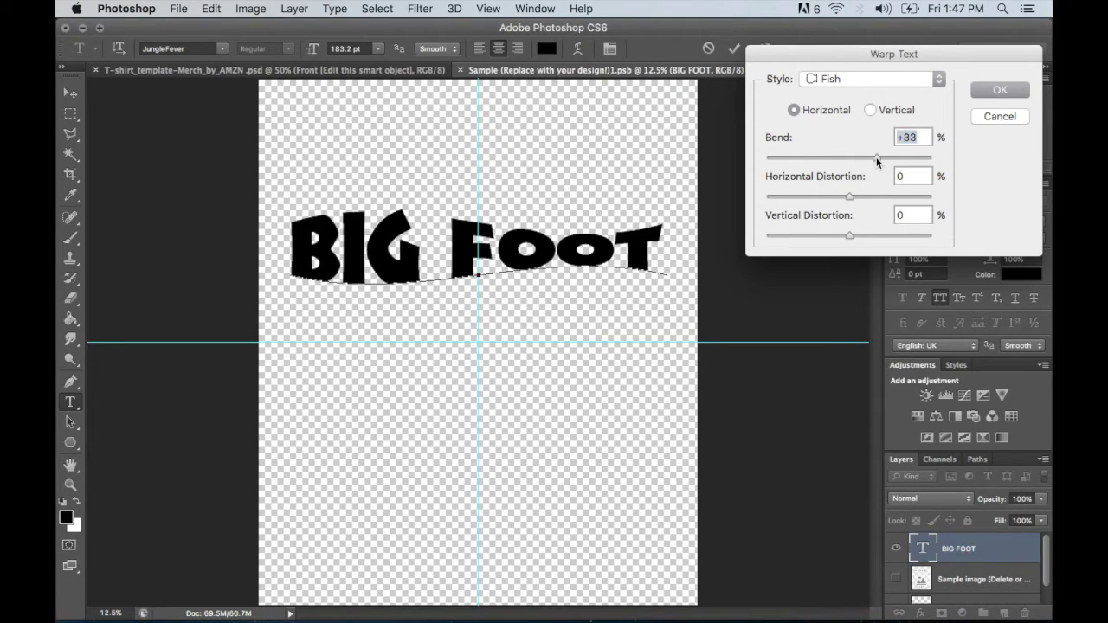
- Warp BIG FOOT with Arc Upper at +48% bend and -45% horizontal distortion, and move the text further up the canvas
left_click(873, 80)
mouse_move(861, 12)
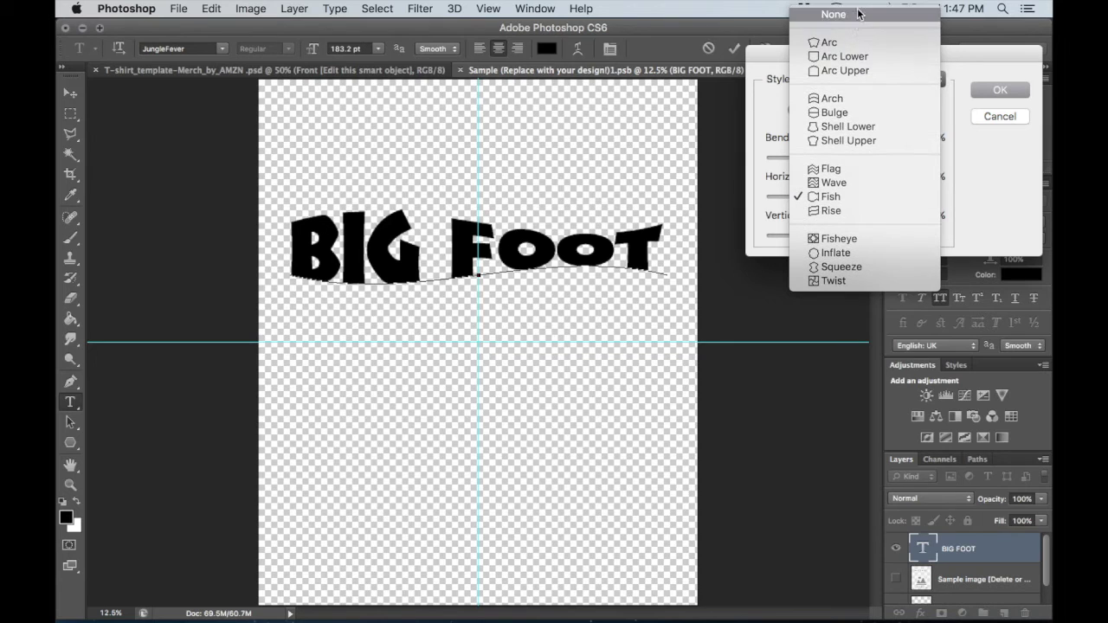
left_click(853, 71)
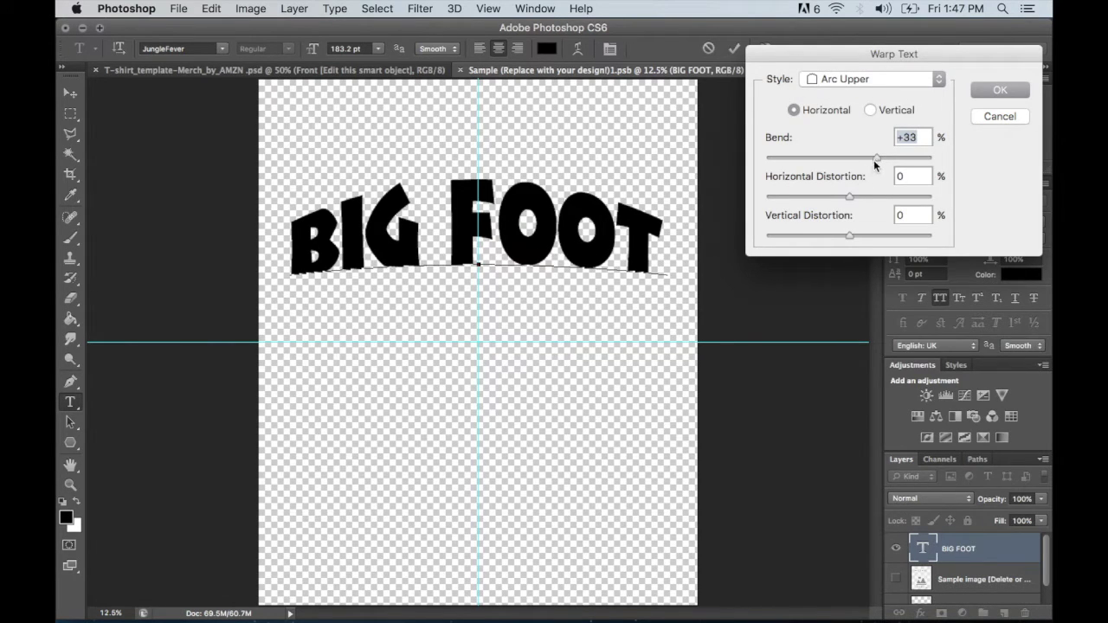
left_click_drag(877, 157, 812, 197)
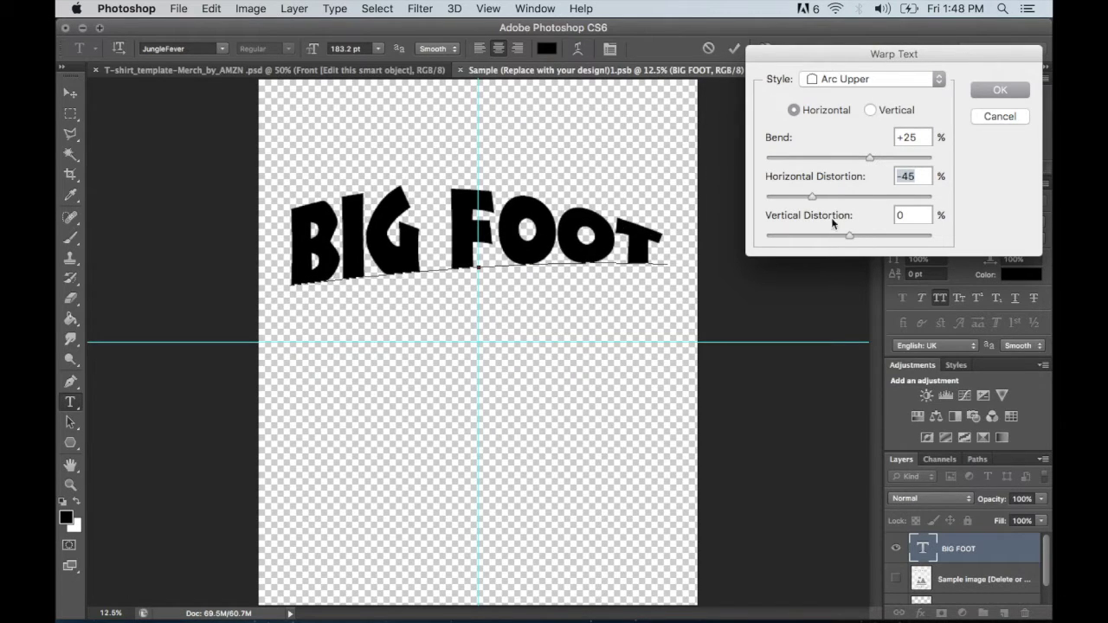
mouse_move(852, 232)
left_mouse_down()
mouse_move(901, 241)
mouse_move(811, 231)
mouse_move(848, 232)
left_mouse_up()
left_click_drag(872, 157, 888, 155)
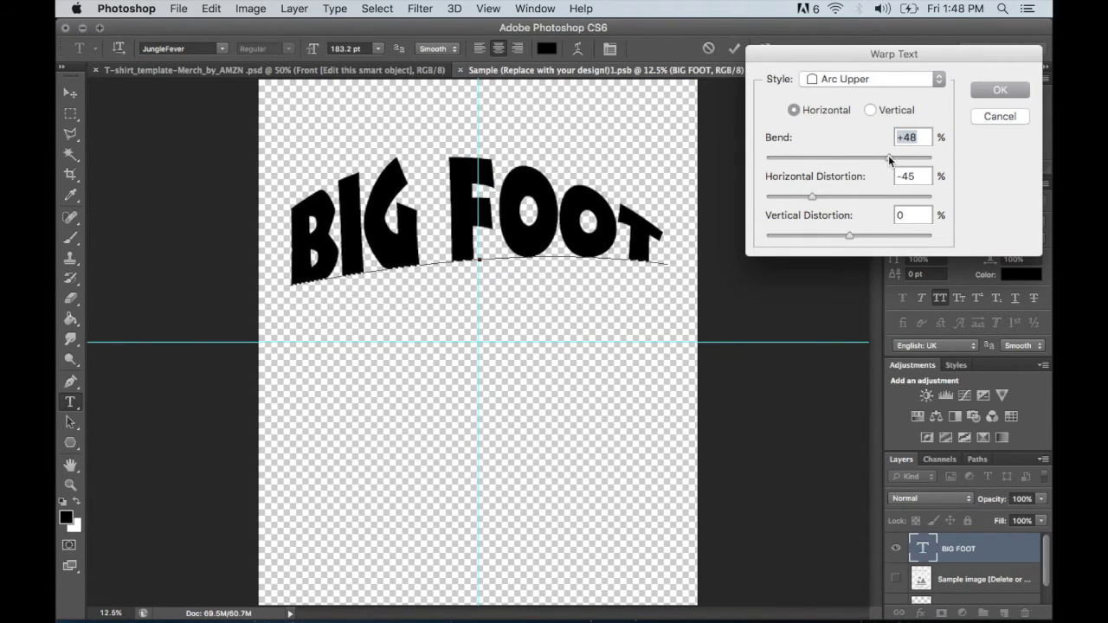
left_click(980, 92)
left_click(70, 95)
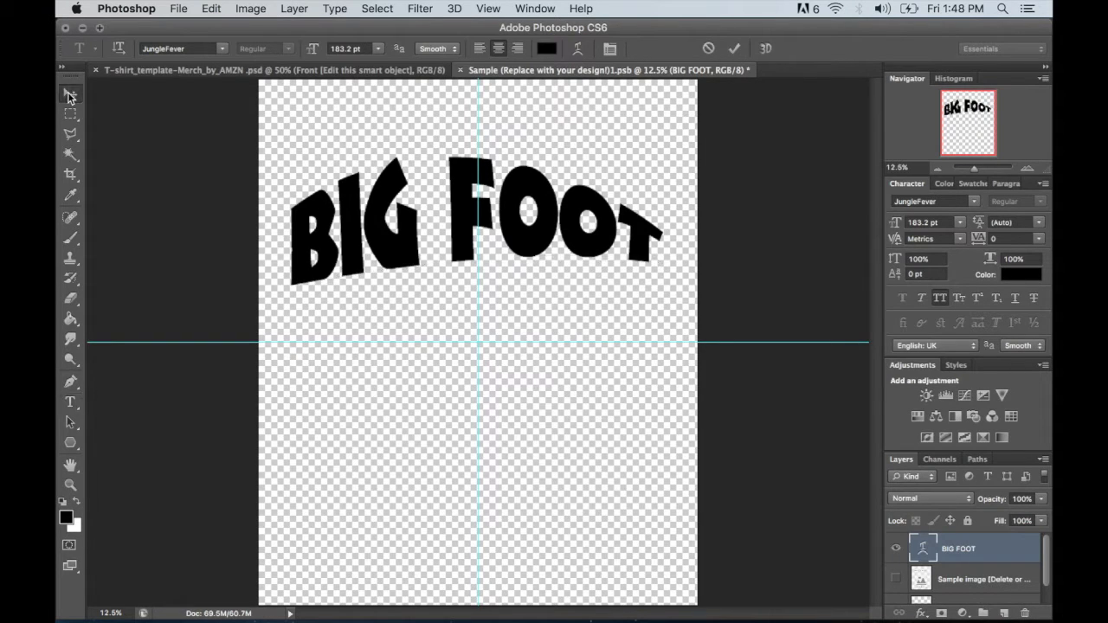
left_click_drag(502, 251, 503, 222)
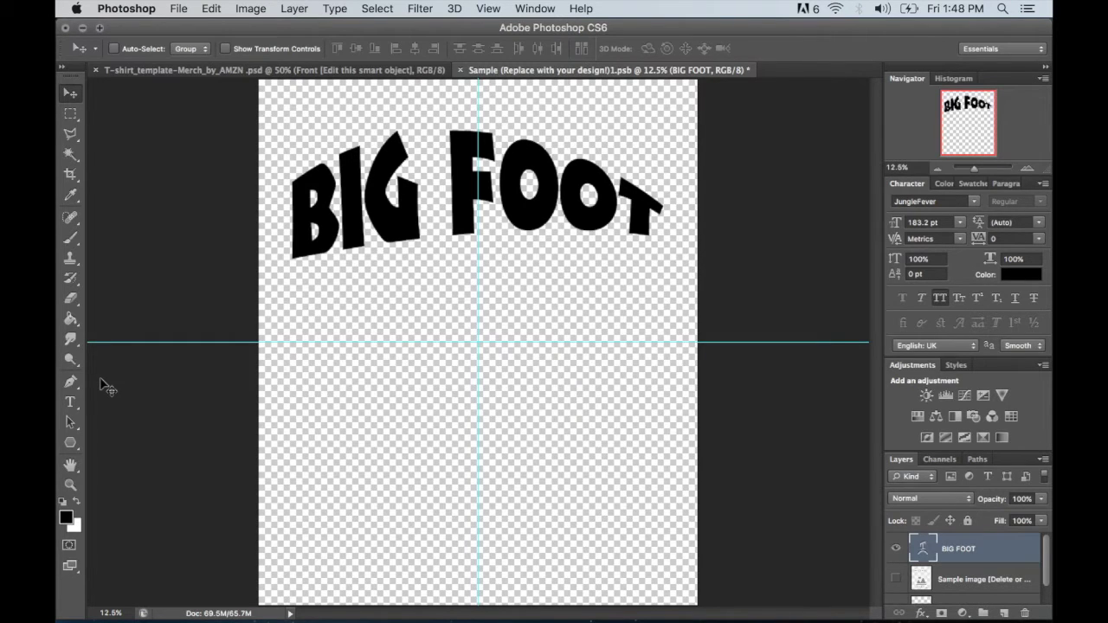
- Draw a black curved shape with the Pen tool below BIG FOOT, arching from the lower left up to the centre guide
left_click(69, 383)
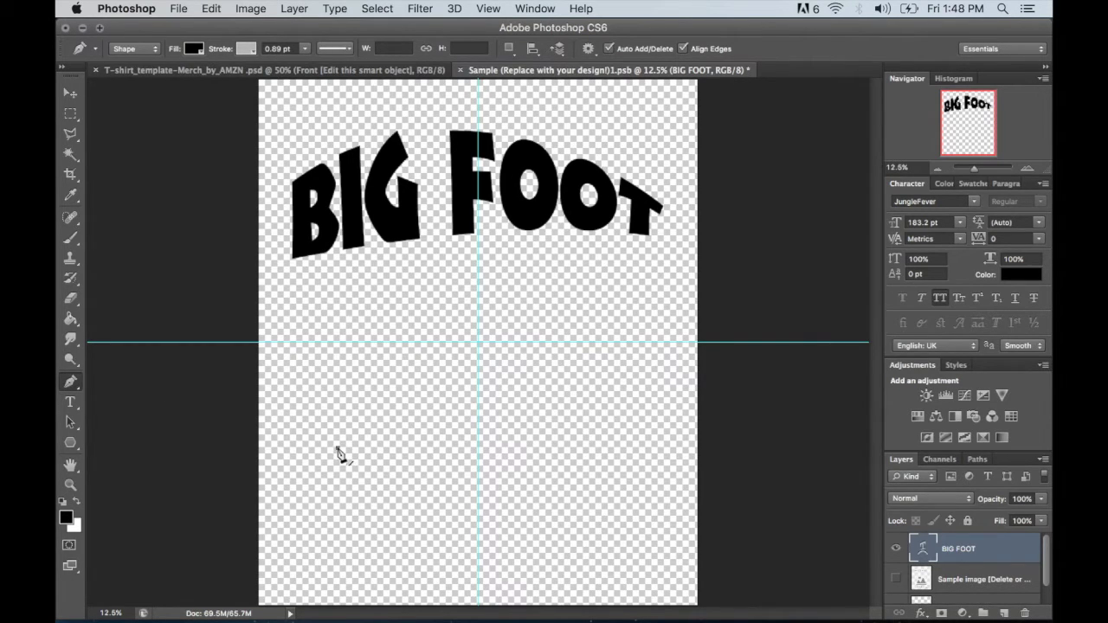
left_click(338, 447)
left_click_drag(485, 351, 618, 386)
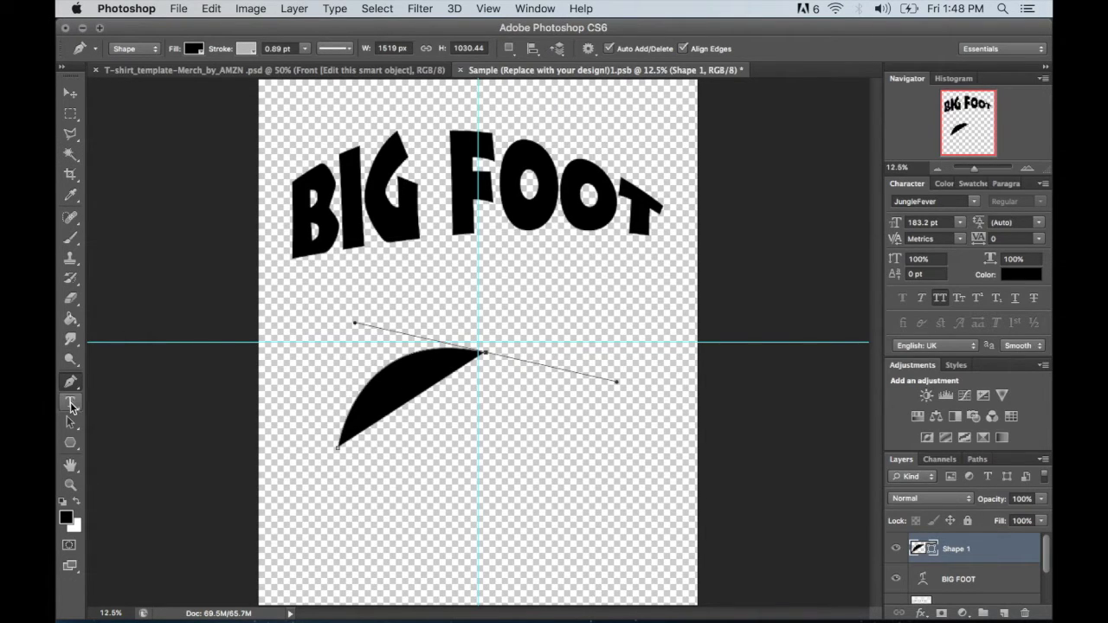
- Add the text BIG FOOT in JungleFever at 72 pt along the upper curve of the drawn shape
left_click(71, 403)
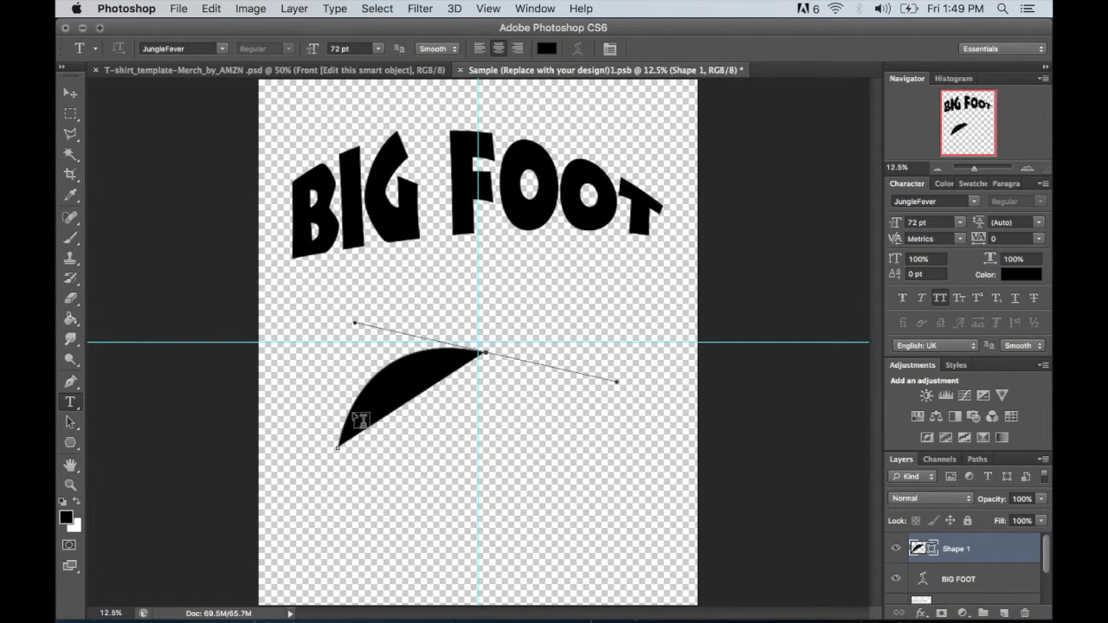
left_click(373, 375)
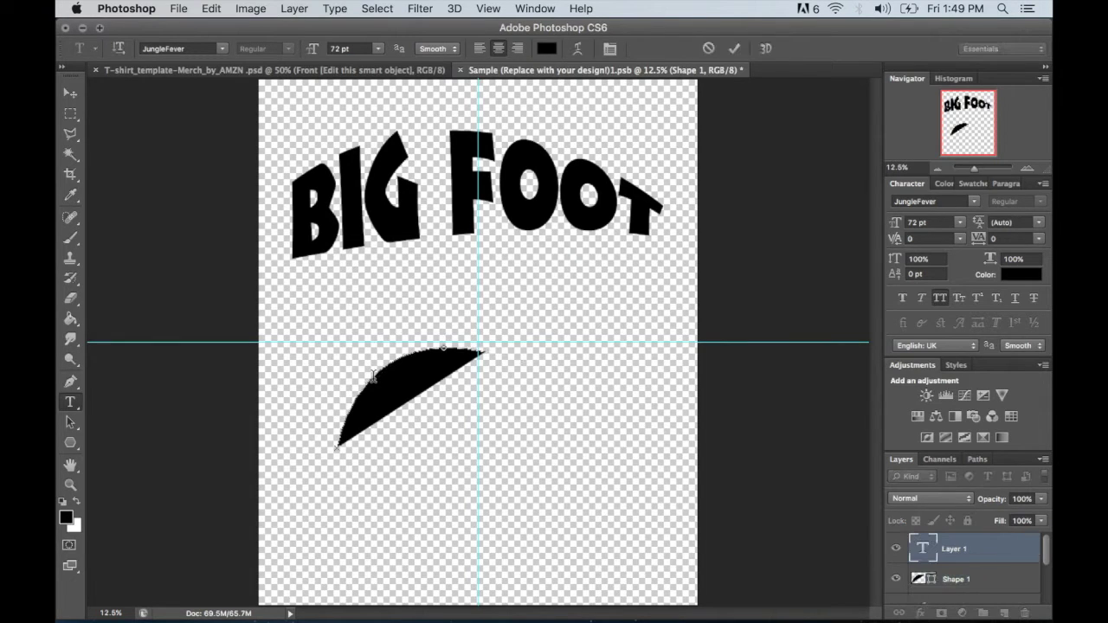
type("BIG")
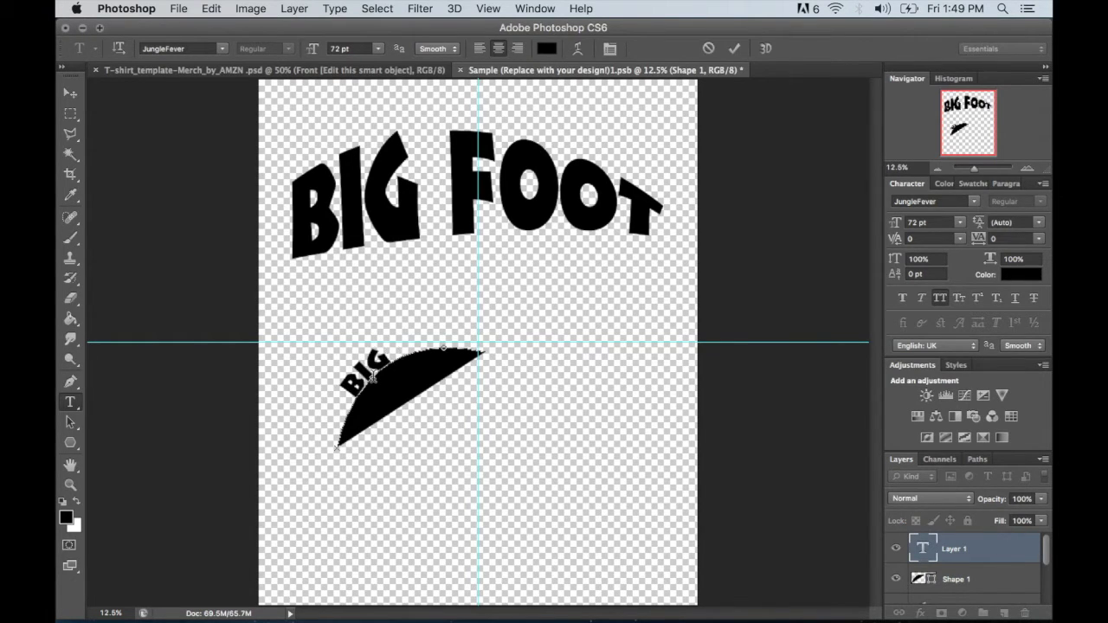
type(" FOOT")
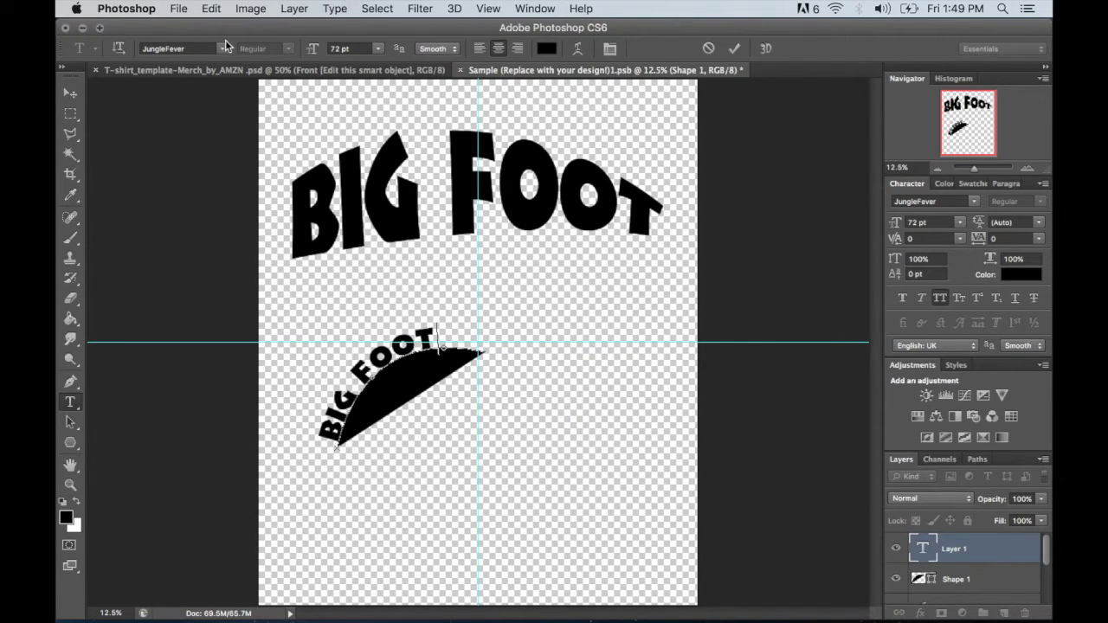
left_click(67, 98)
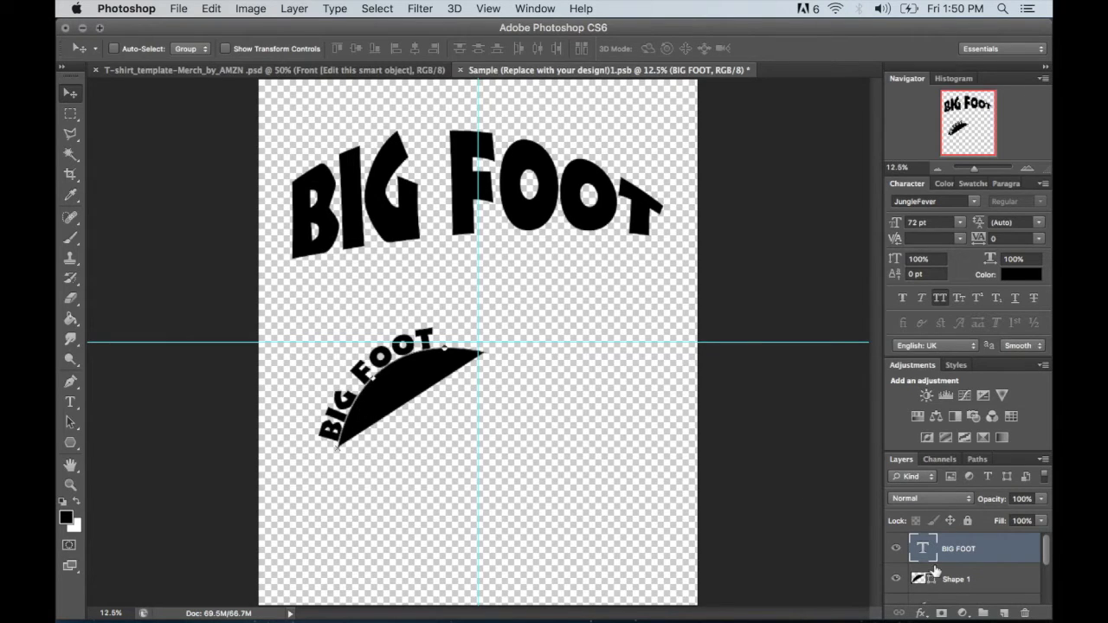
- Hide the curved shape's layer and delete the small BIG FOOT text that follows its path
left_click(896, 580)
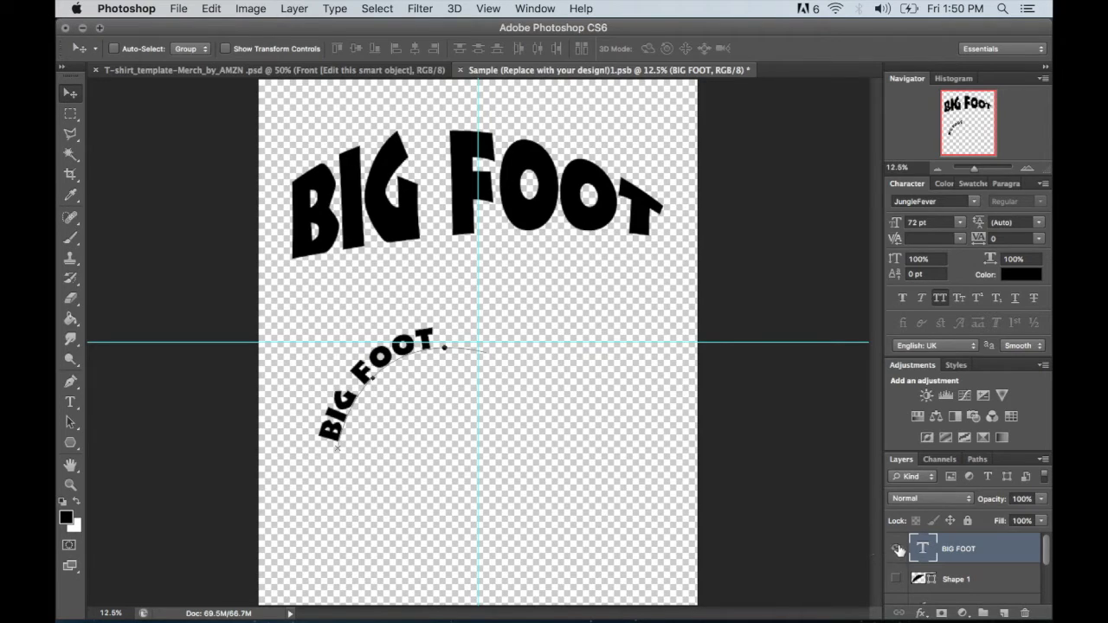
left_click_drag(401, 362, 438, 364)
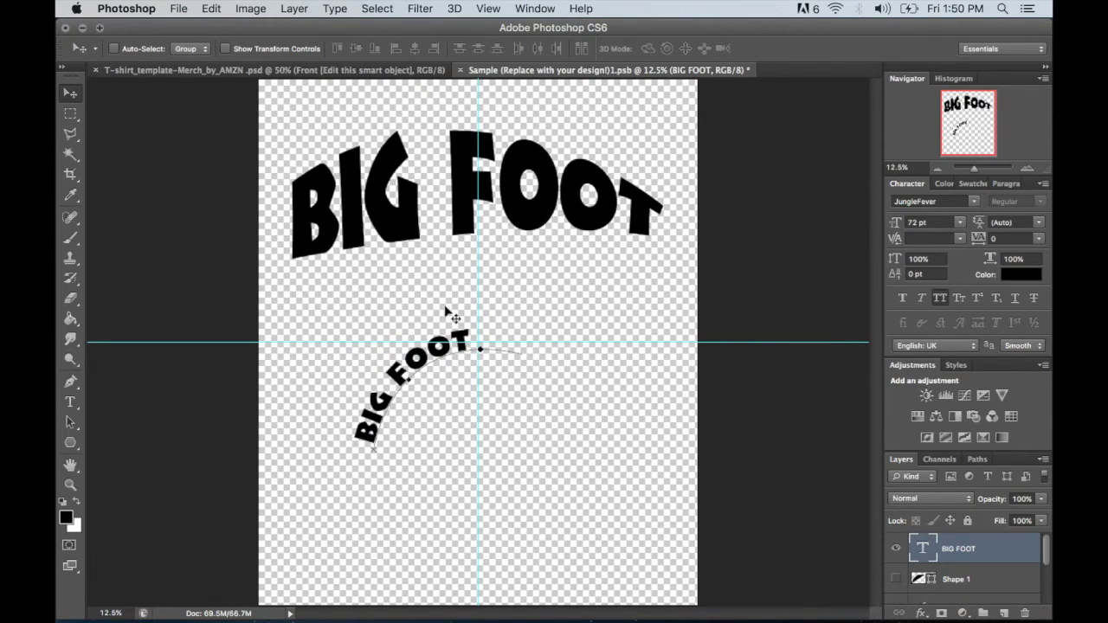
key("Delete")
left_click(673, 237)
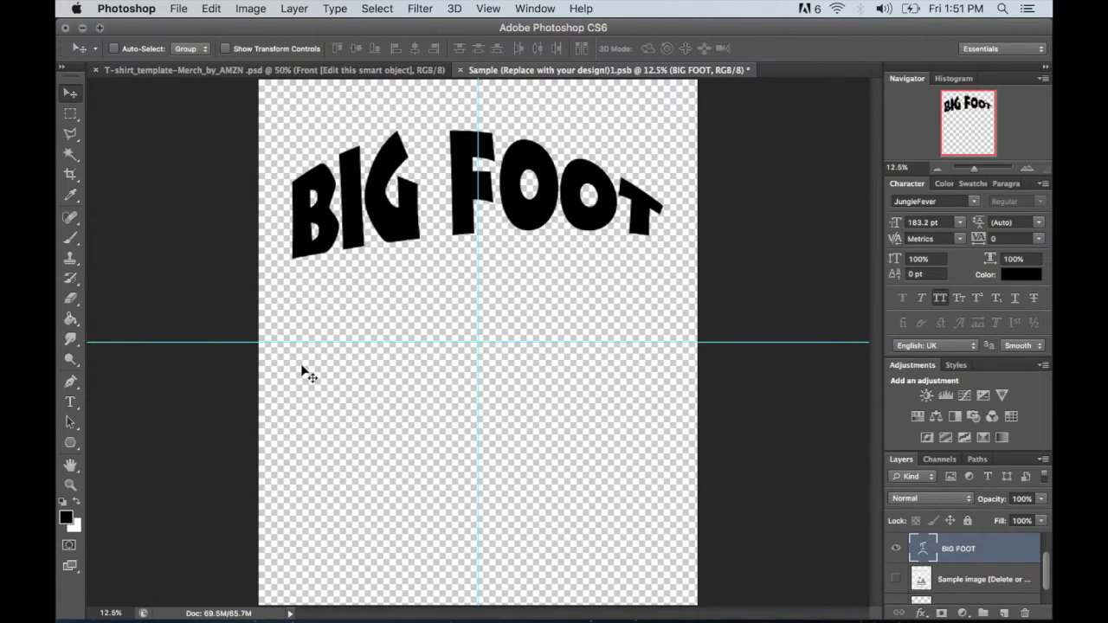
- Shift the warped BIG FOOT text slightly to the right
mouse_move(464, 221)
left_mouse_down()
mouse_move(498, 212)
mouse_move(472, 223)
left_mouse_up()
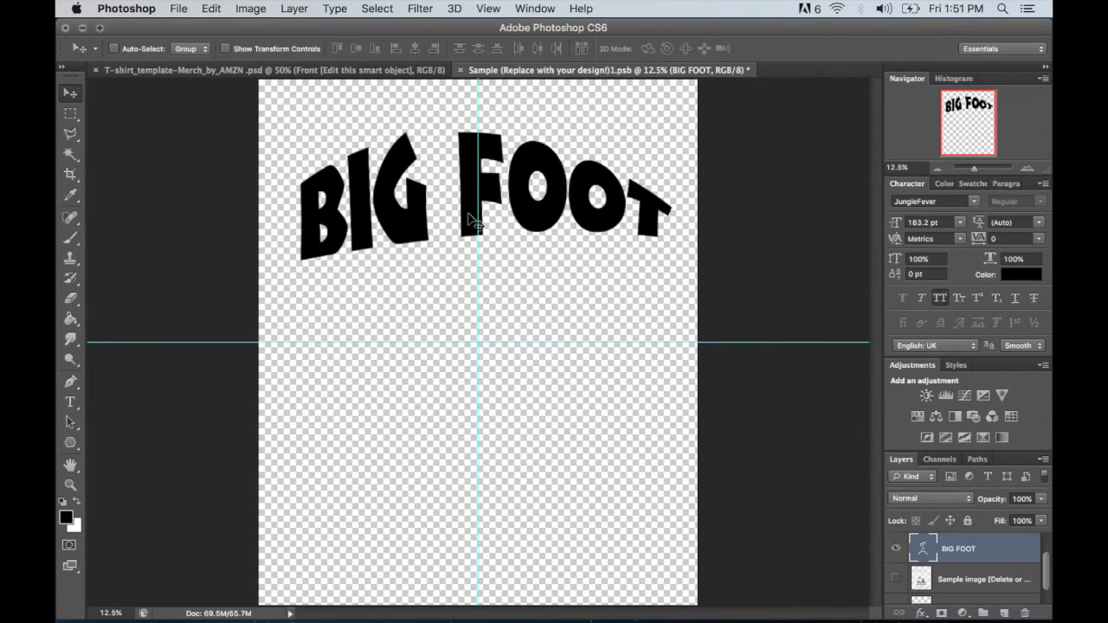
- Place the image 138H.jpg from the desktop into the T-shirt design document and rasterize its layer
double_click(677, 28)
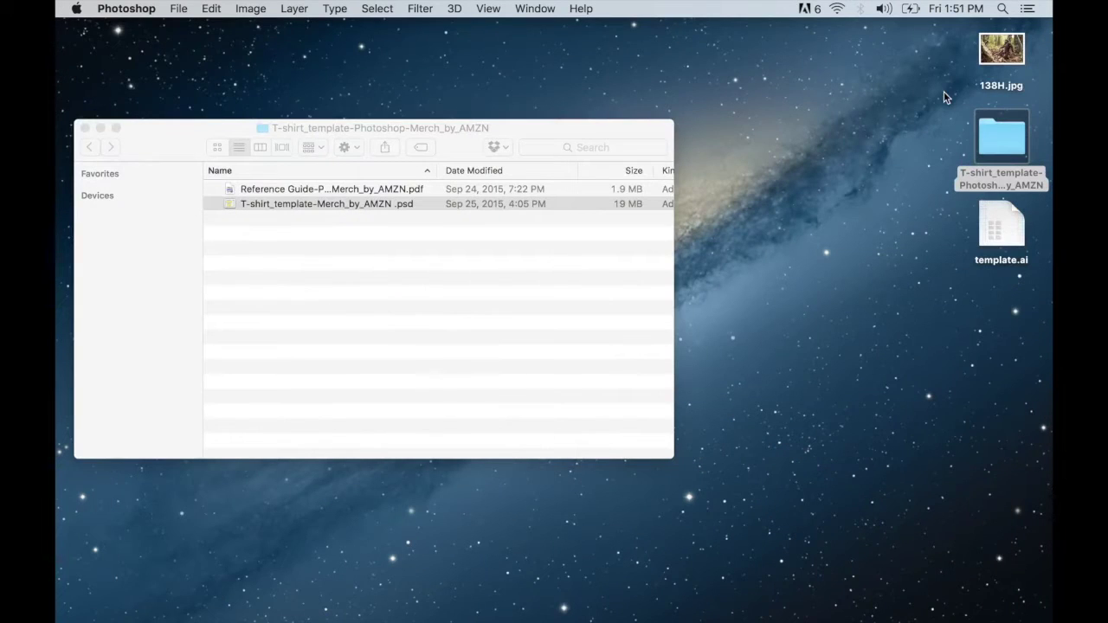
left_click_drag(1001, 50, 470, 319)
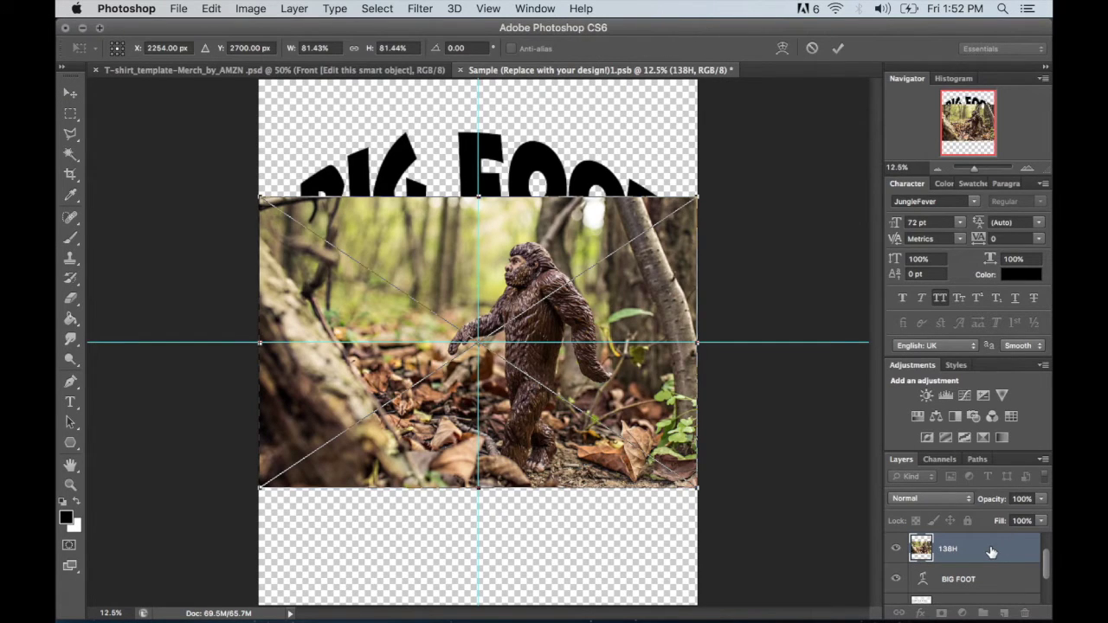
left_click(835, 47)
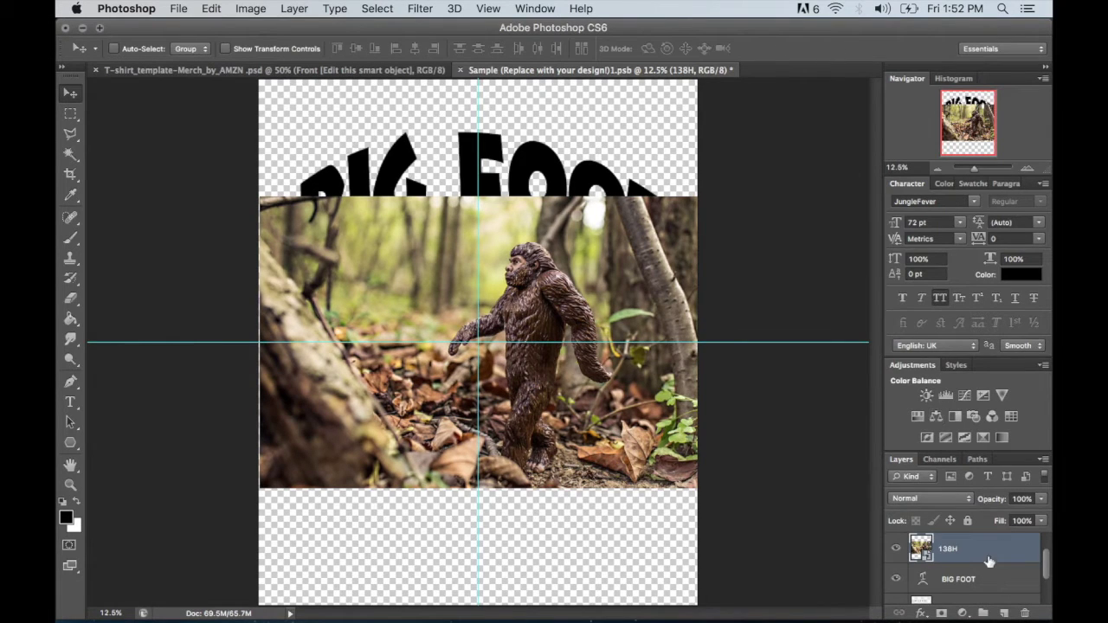
right_click(957, 555)
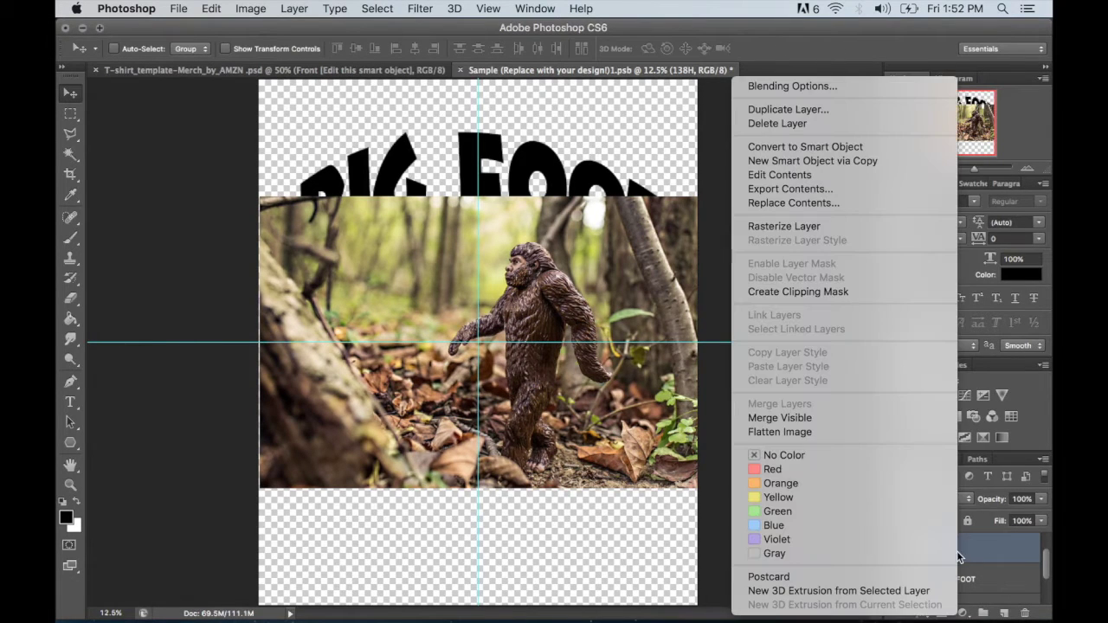
left_click(824, 227)
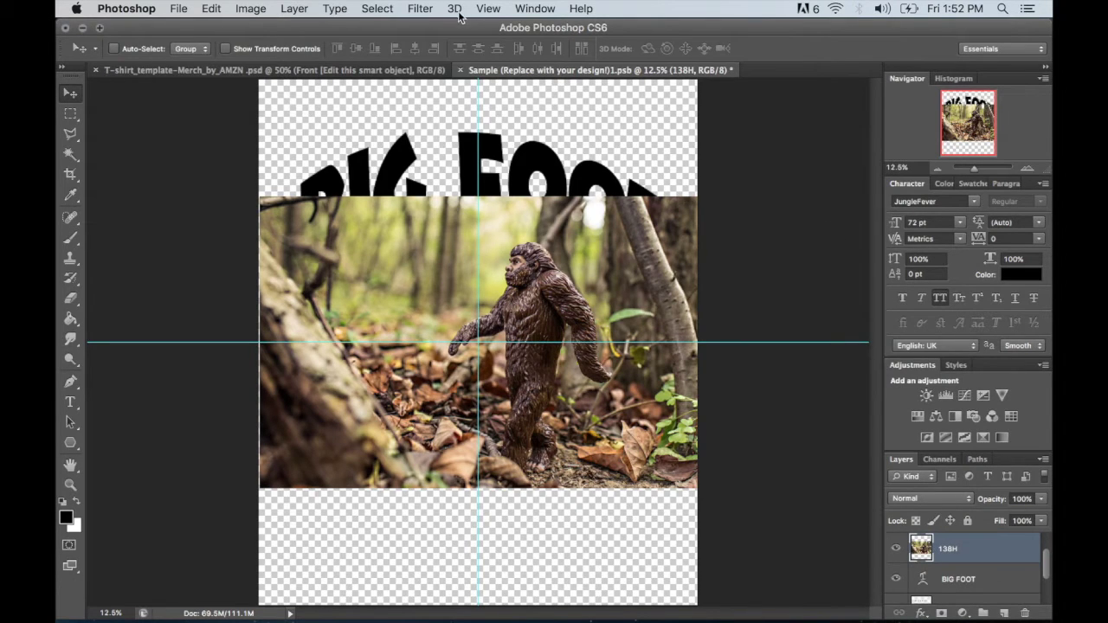
- Try a Threshold adjustment at level 82 on the 138H photo layer
left_click(249, 10)
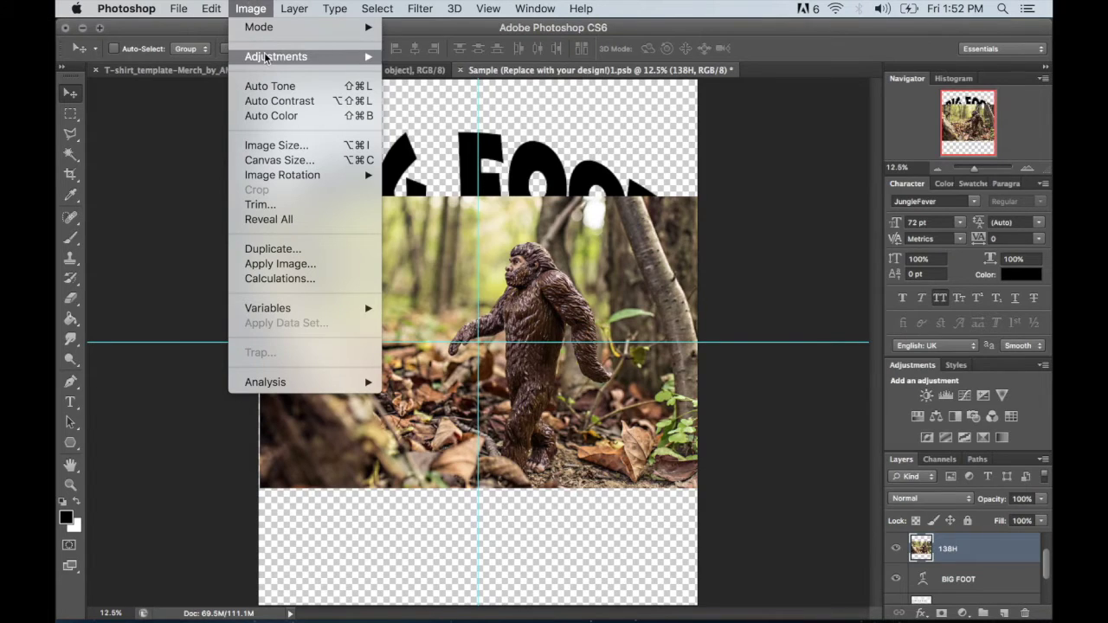
mouse_move(268, 57)
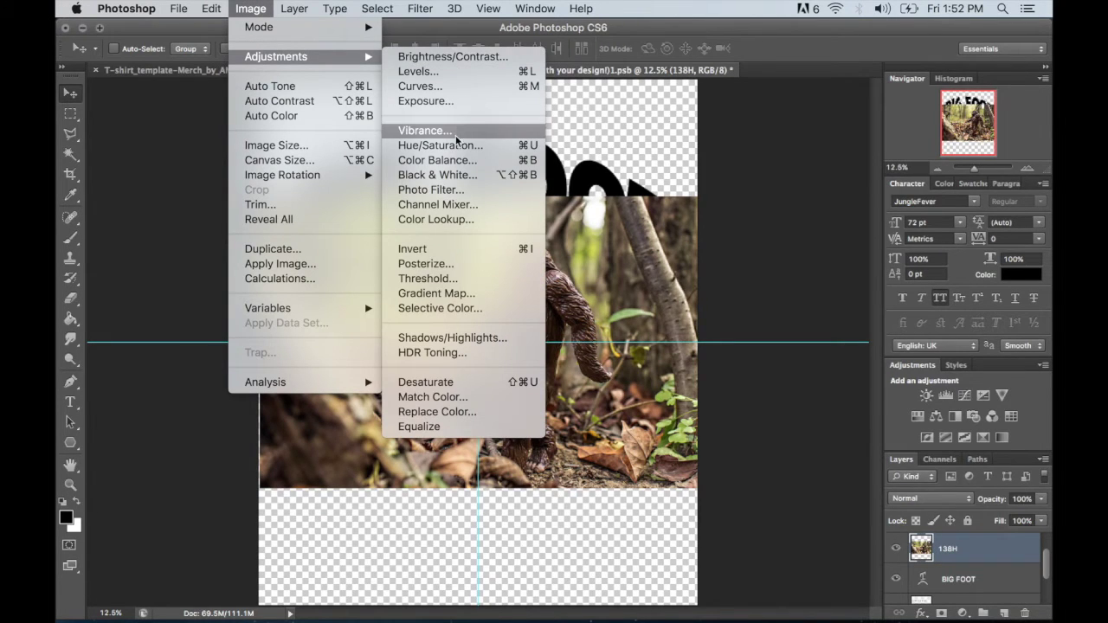
left_click(424, 279)
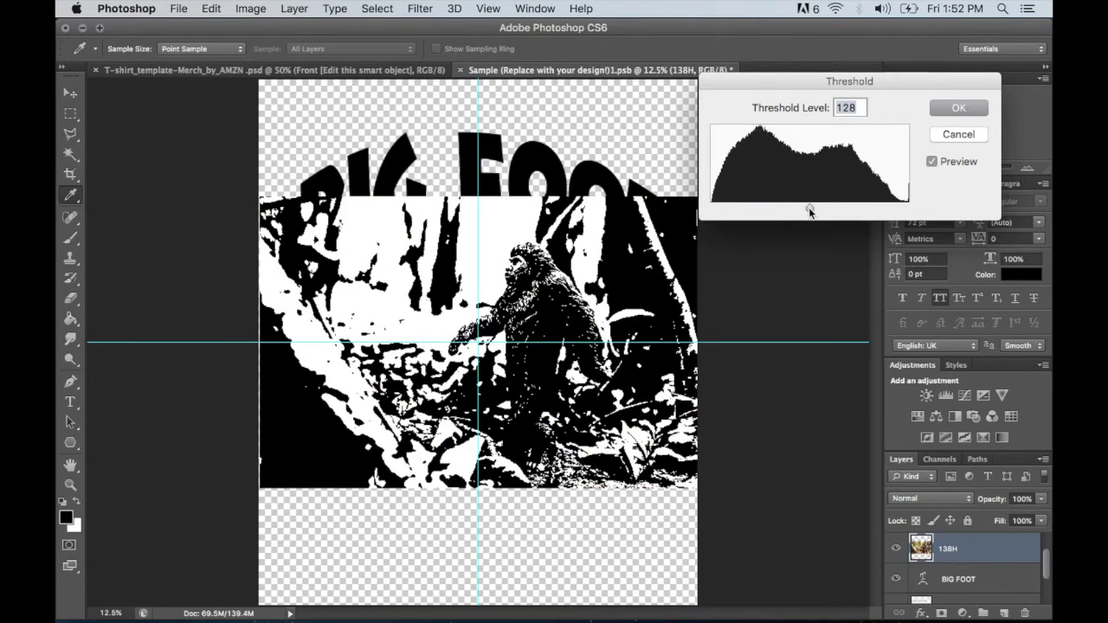
left_click_drag(808, 206, 775, 217)
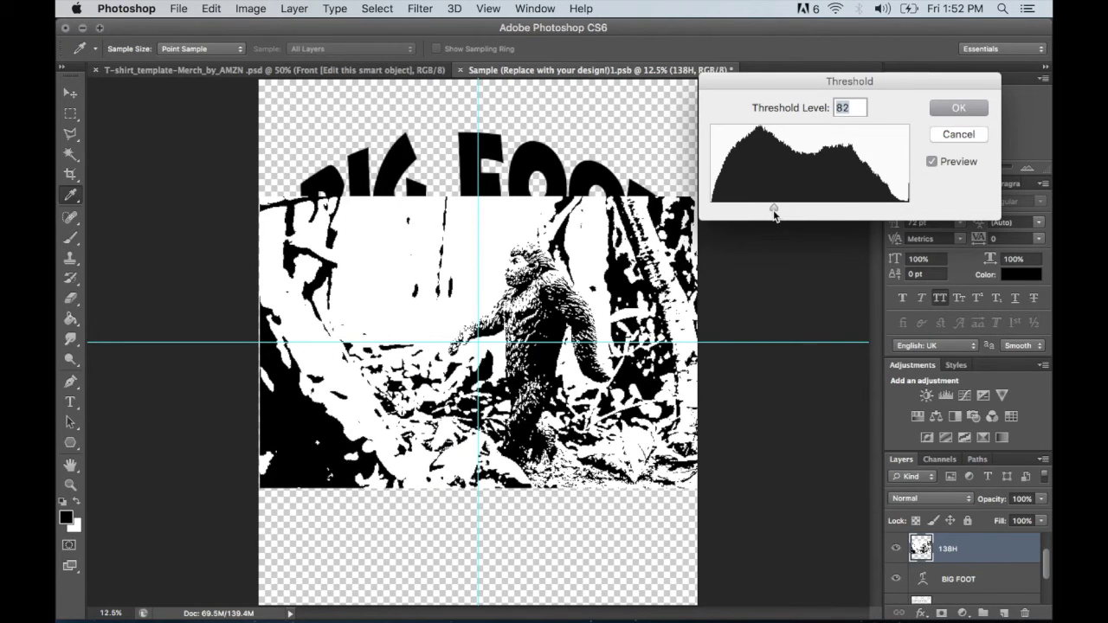
left_click(977, 136)
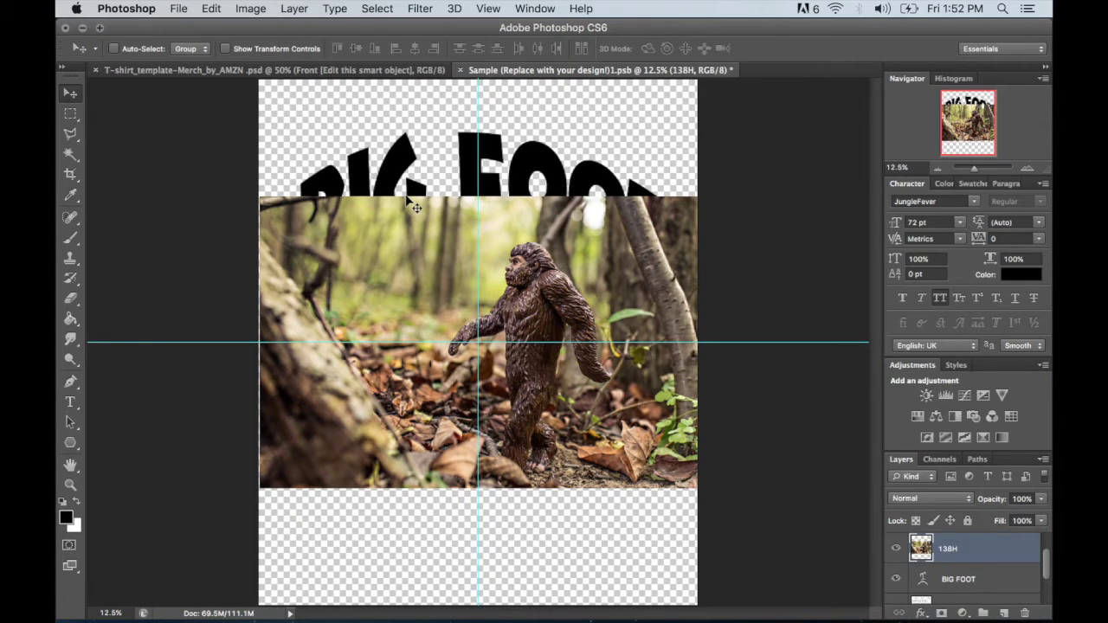
- Roughly erase the forest background around the Bigfoot figure on the 138H layer, reducing the Eraser size to 250
left_click(70, 299)
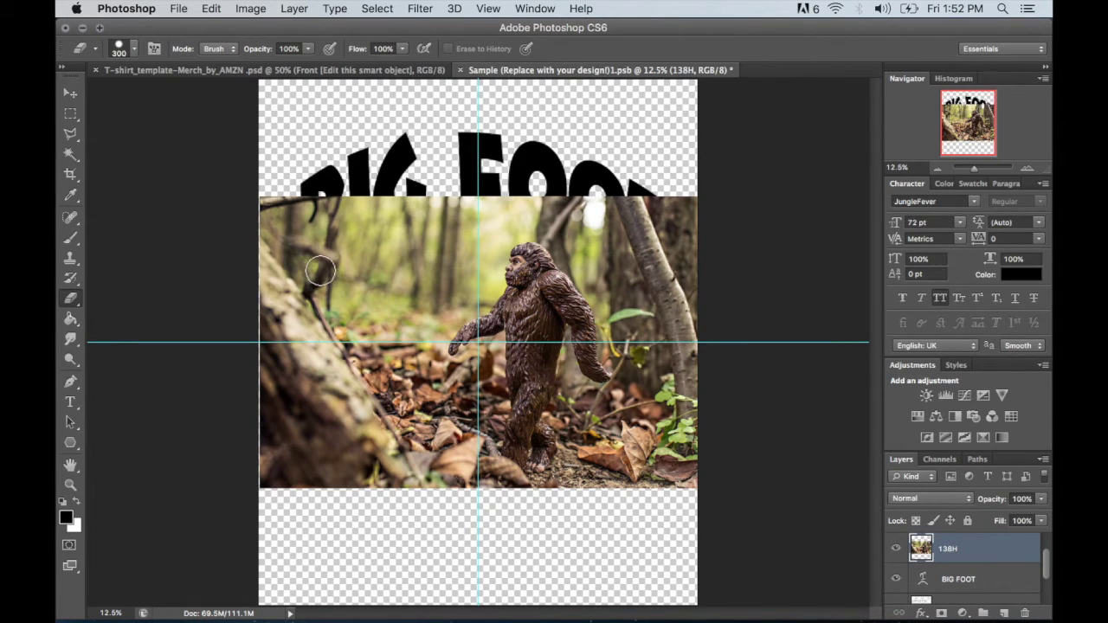
mouse_move(288, 115)
left_mouse_down()
mouse_move(401, 527)
mouse_move(532, 347)
left_mouse_up()
scroll(519, 161, "up", 5)
key("bracketleft")
scroll(525, 291, "down", 3)
scroll(526, 290, "up", 5)
scroll(816, 433, "down", 7)
scroll(816, 433, "right", 5)
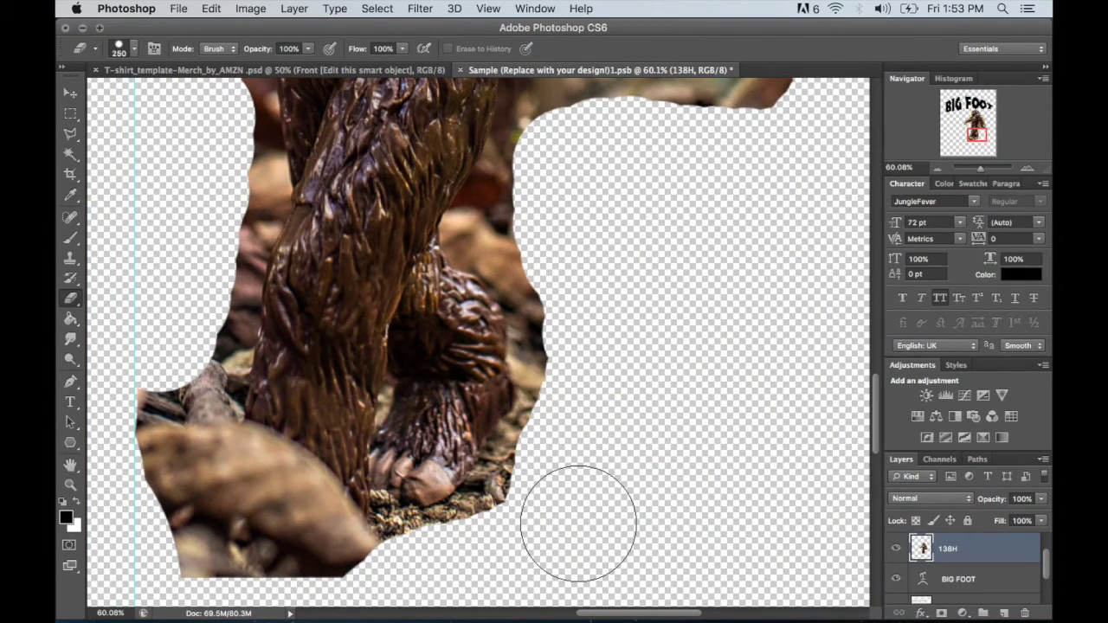
- Reduce the Eraser size to 15 and erase the background in the narrow gap between the Bigfoot figure's legs
scroll(578, 522, "up", 3)
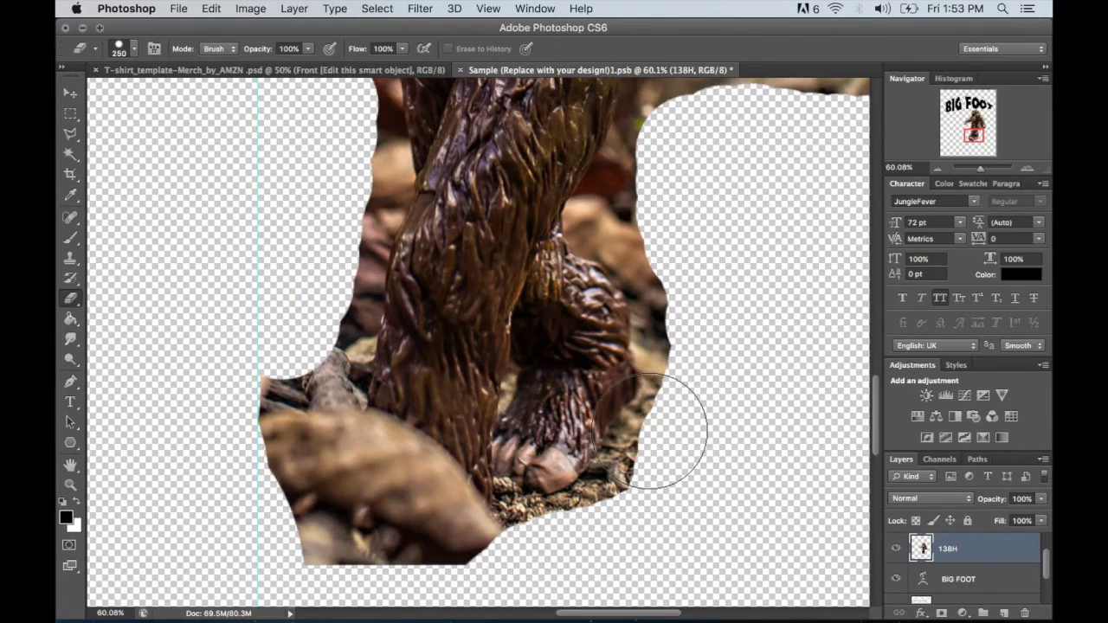
scroll(641, 424, "up", 1)
scroll(627, 424, "up", 4)
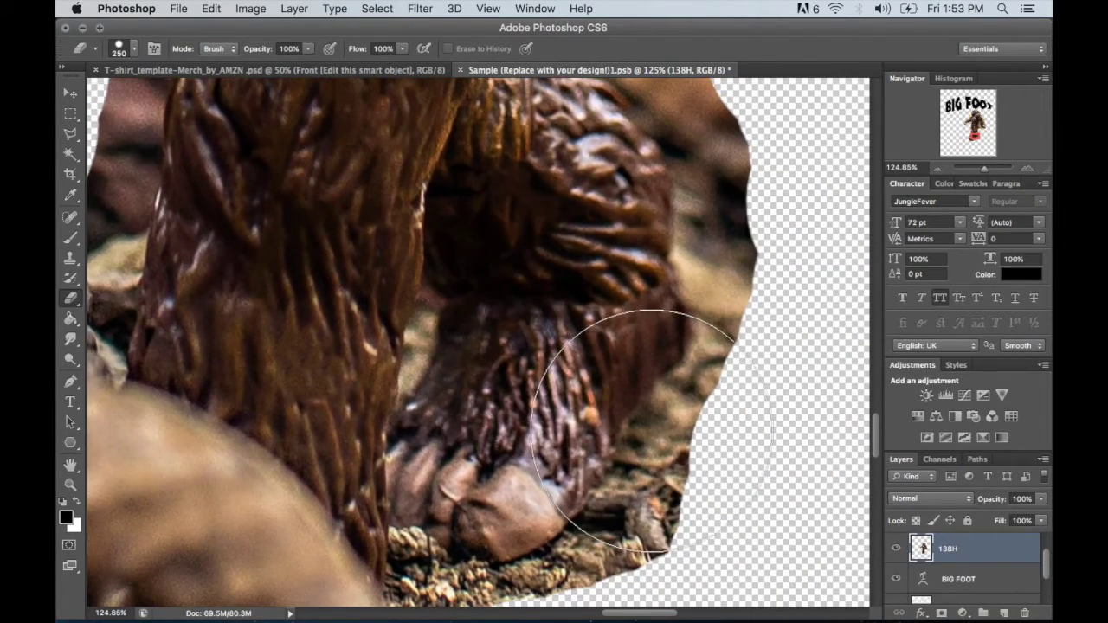
scroll(453, 321, "up", 4)
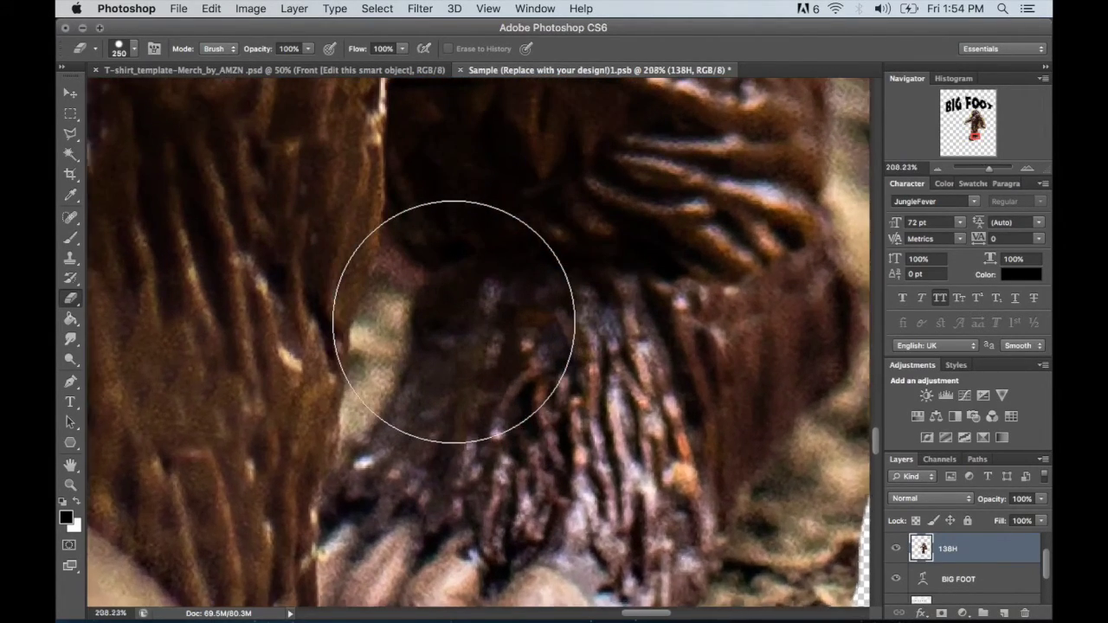
key("bracketleft")
key("bracketleft")
key("bracketleft")
key("bracketleft")
key("bracketleft")
key("bracketleft")
key("bracketleft")
key("bracketleft")
key("bracketleft")
key("bracketleft")
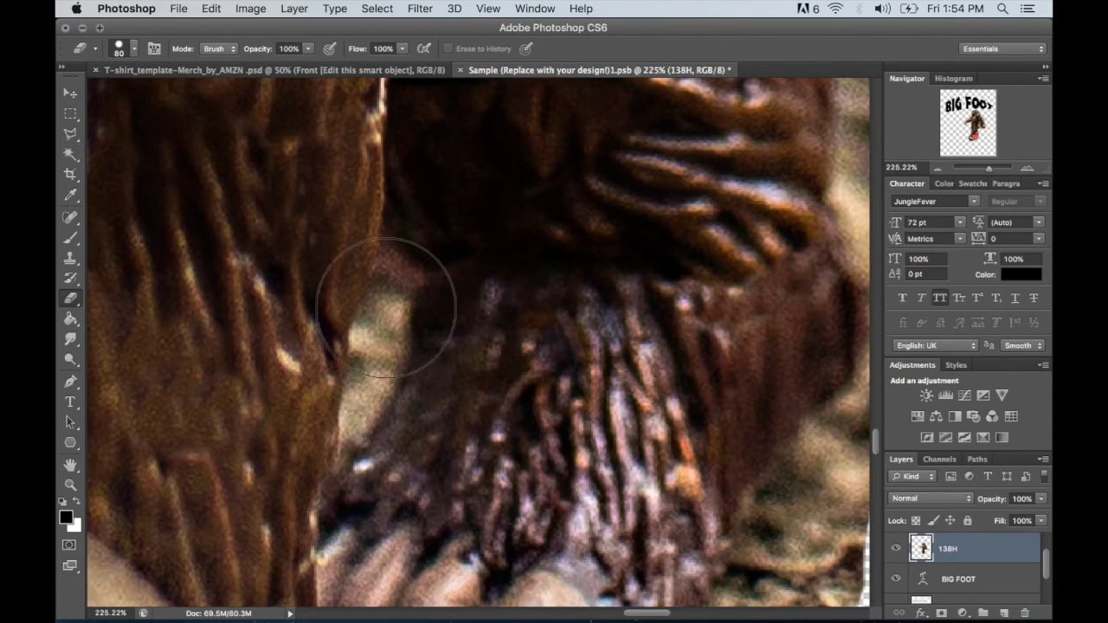
key("bracketleft")
key("bracketleft")
key("bracketleft")
left_click_drag(388, 302, 353, 434)
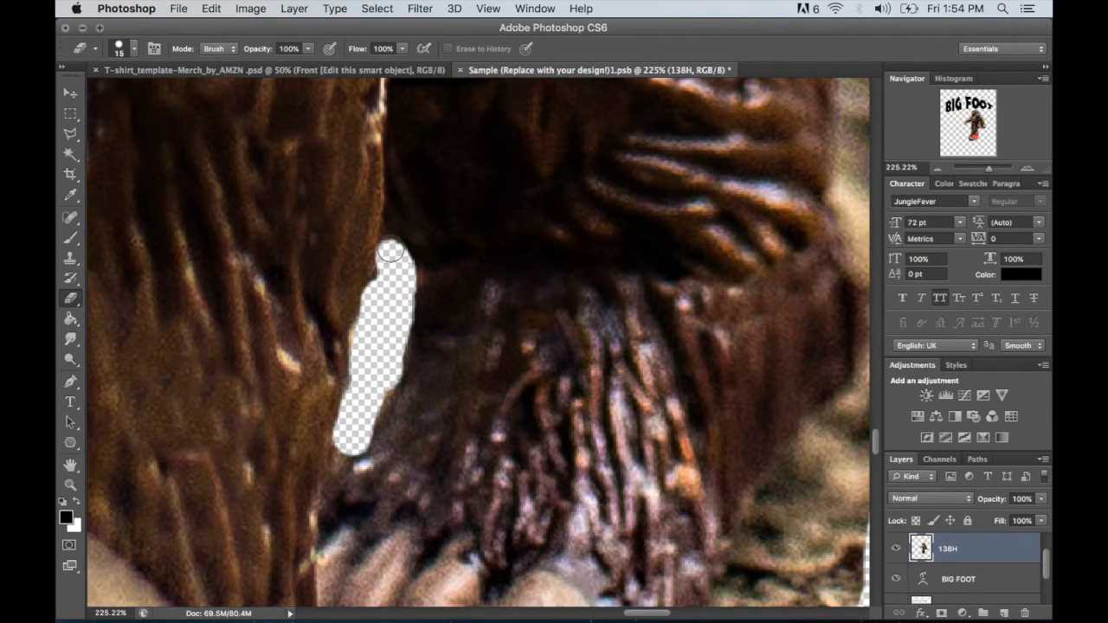
scroll(344, 374, "down", 15)
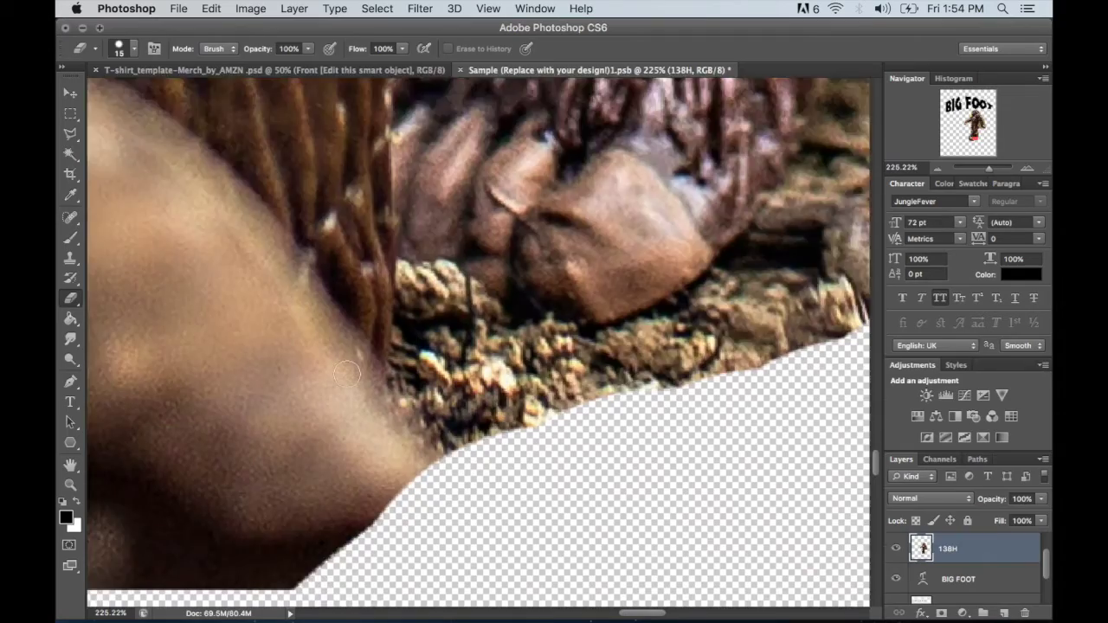
- Erase the background below and beside the blurred front foot on the 138H layer, using an Eraser size of 80
scroll(381, 333, "down", 6)
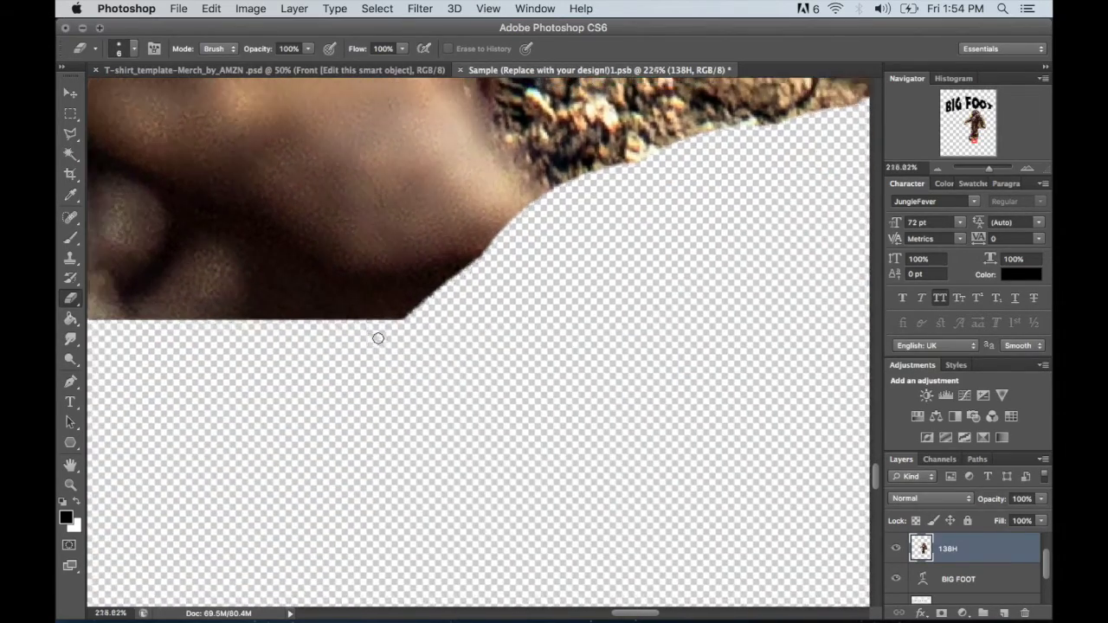
scroll(377, 339, "down", 2)
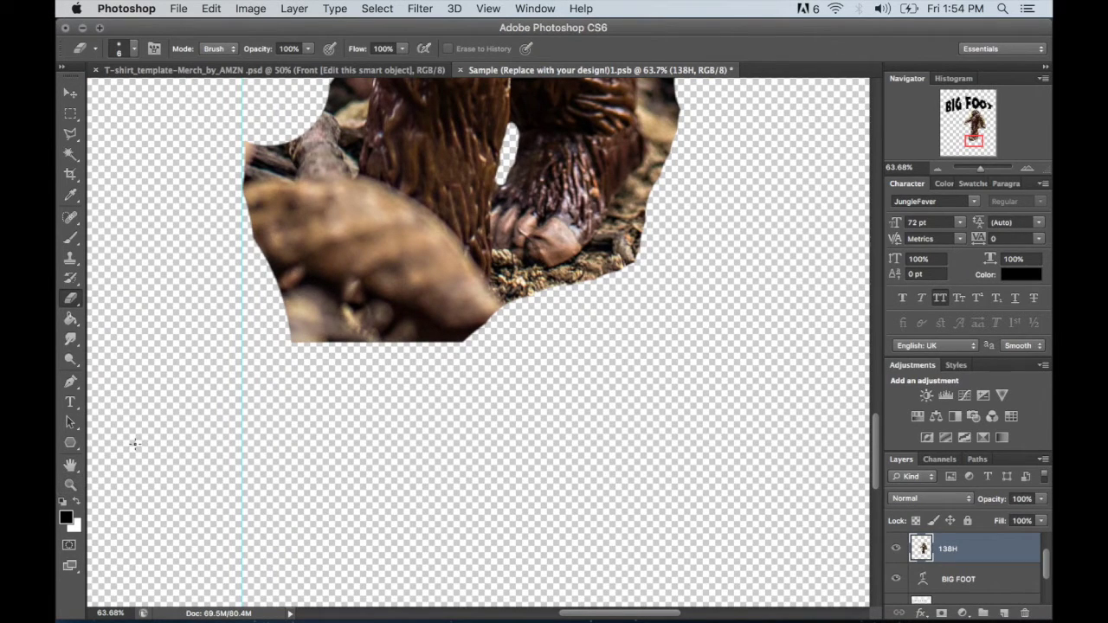
scroll(378, 339, "up", 1)
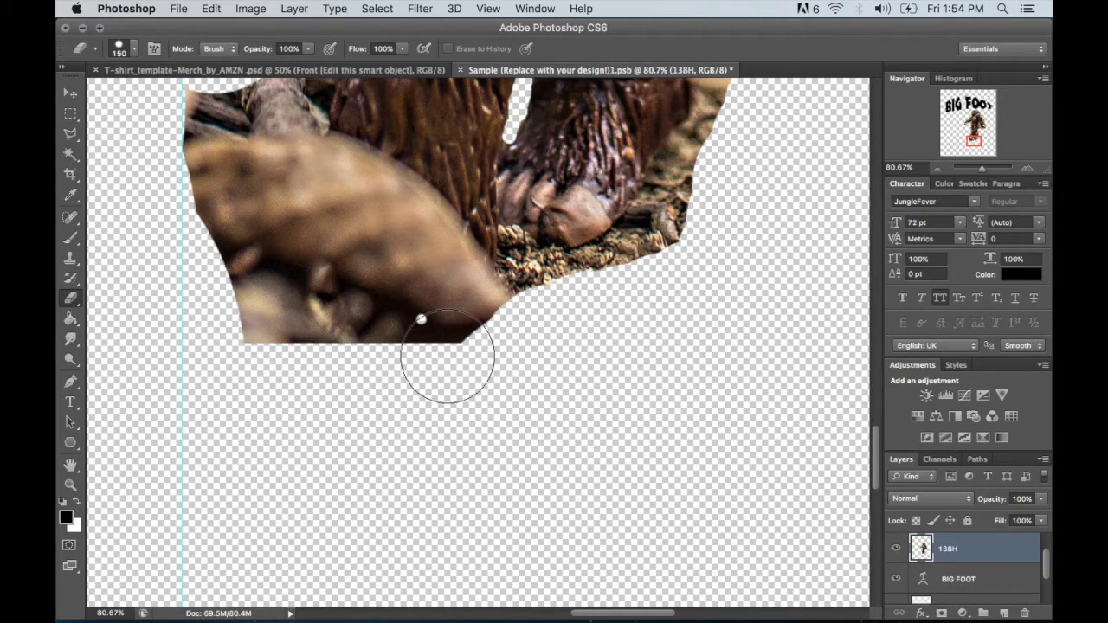
left_click_drag(421, 320, 451, 435)
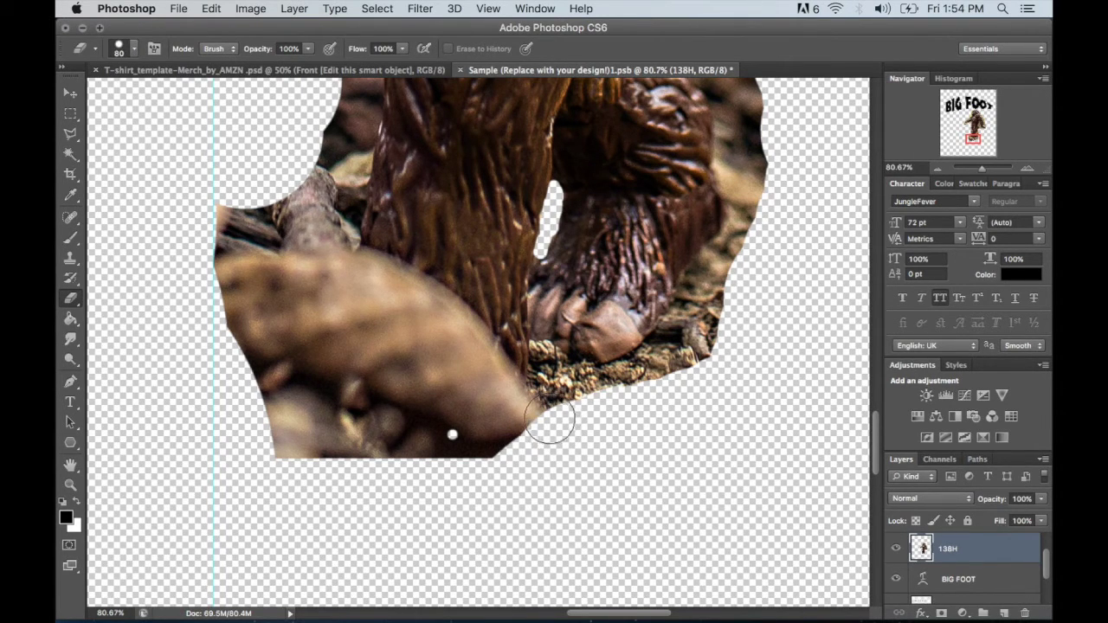
mouse_move(549, 418)
left_mouse_down()
mouse_move(514, 437)
mouse_move(455, 445)
mouse_move(257, 453)
left_mouse_up()
left_click_drag(476, 440, 251, 431)
mouse_move(210, 308)
left_mouse_down()
mouse_move(271, 245)
mouse_move(316, 234)
mouse_move(319, 182)
mouse_move(222, 216)
left_mouse_up()
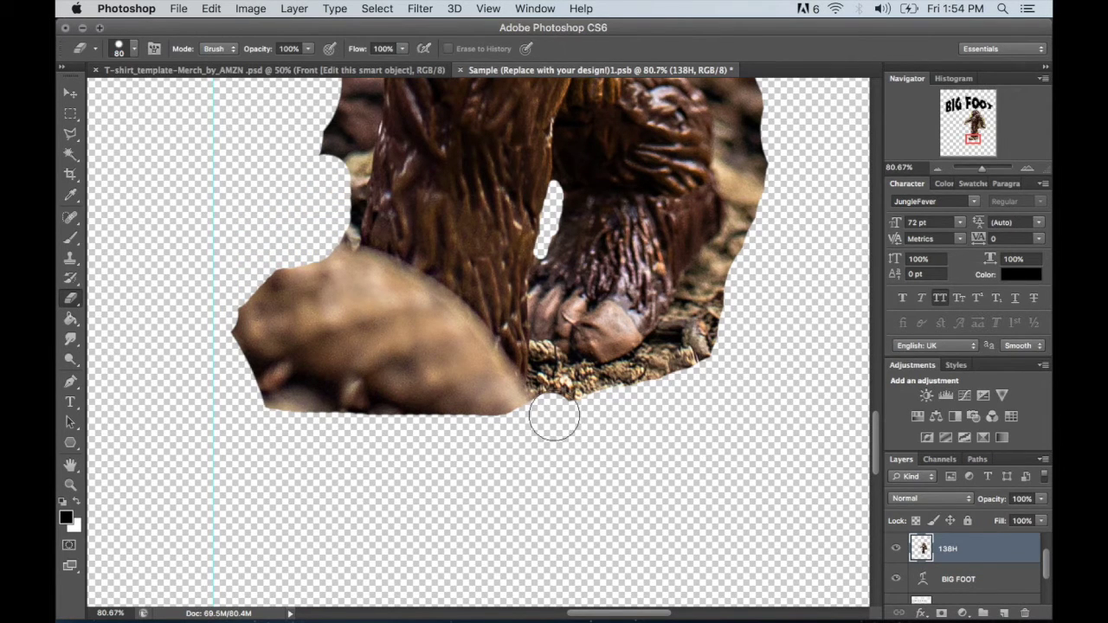
mouse_move(542, 407)
left_mouse_down()
mouse_move(429, 423)
mouse_move(267, 406)
left_mouse_up()
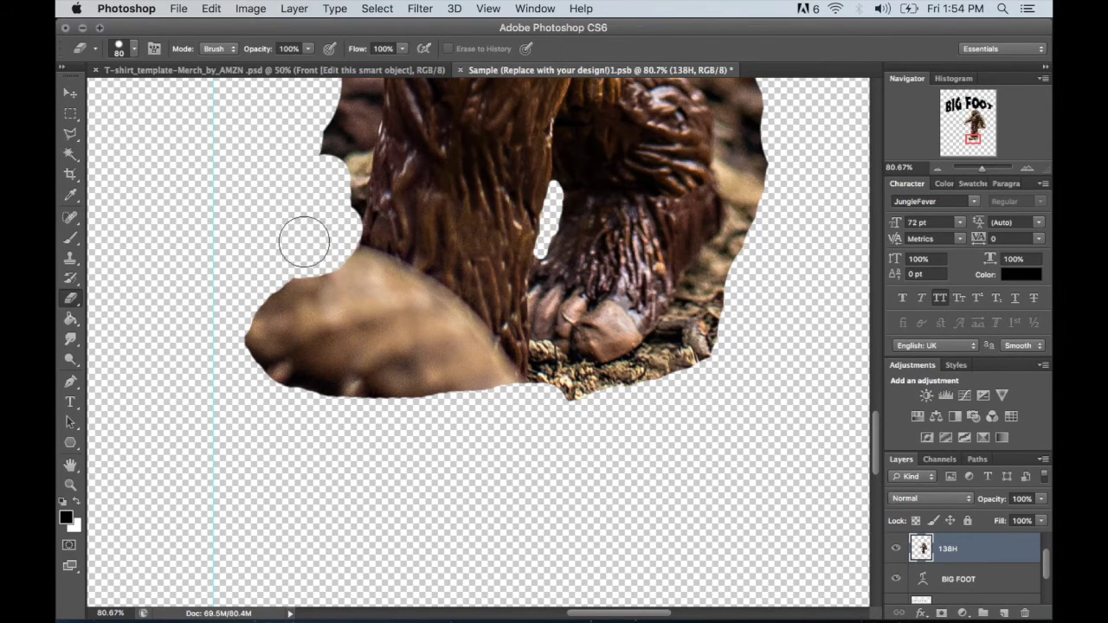
mouse_move(338, 212)
left_mouse_down()
mouse_move(341, 161)
mouse_move(326, 114)
left_mouse_up()
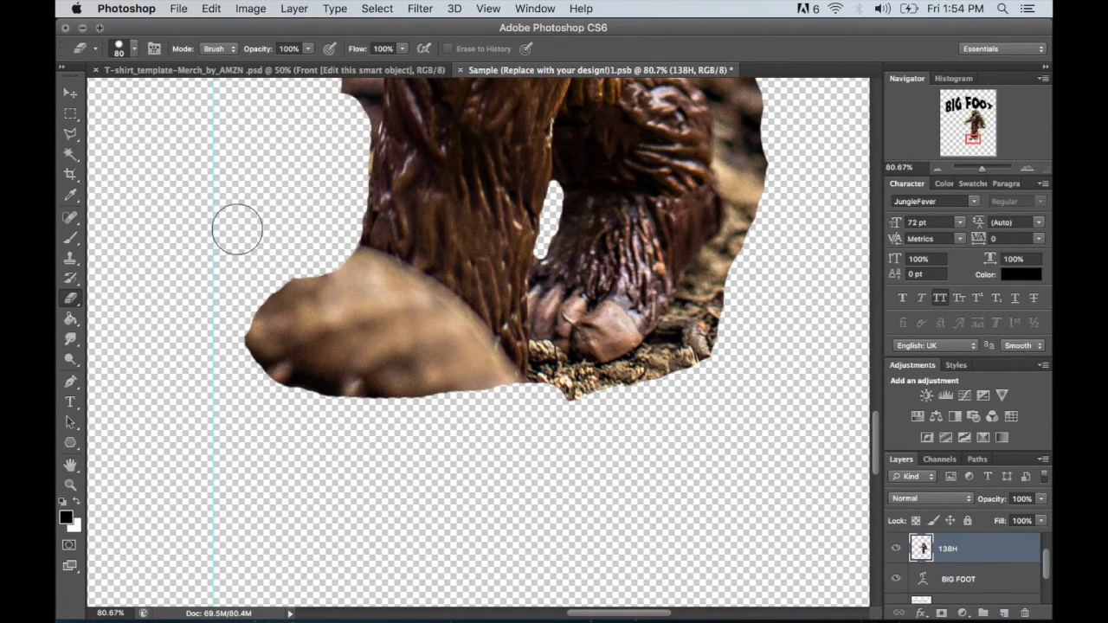
- Erase the background along the front edge of the Bigfoot's lower leg up to the knee
scroll(236, 229, "down", 6)
scroll(354, 366, "down", 1)
scroll(353, 367, "down", 3)
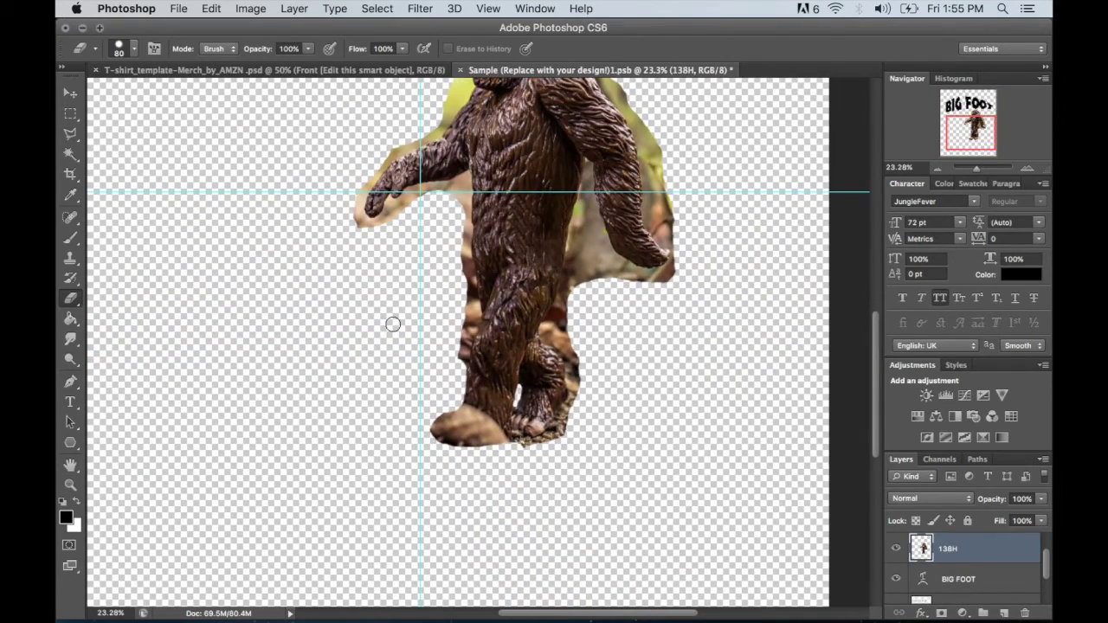
scroll(393, 324, "up", 4)
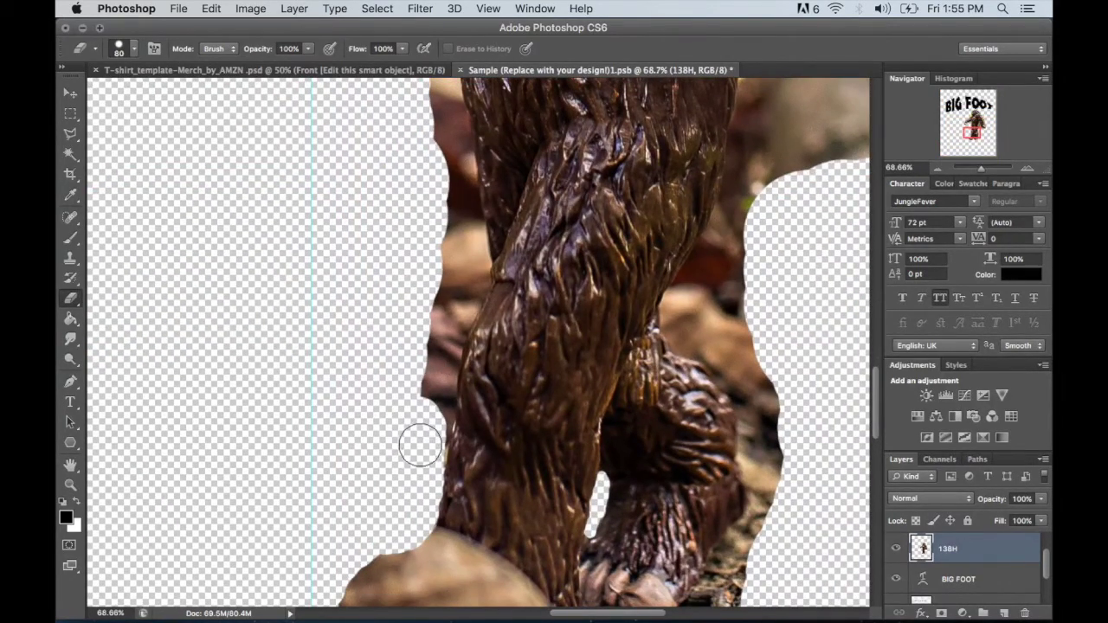
mouse_move(425, 415)
left_mouse_down()
mouse_move(438, 303)
mouse_move(428, 395)
left_mouse_up()
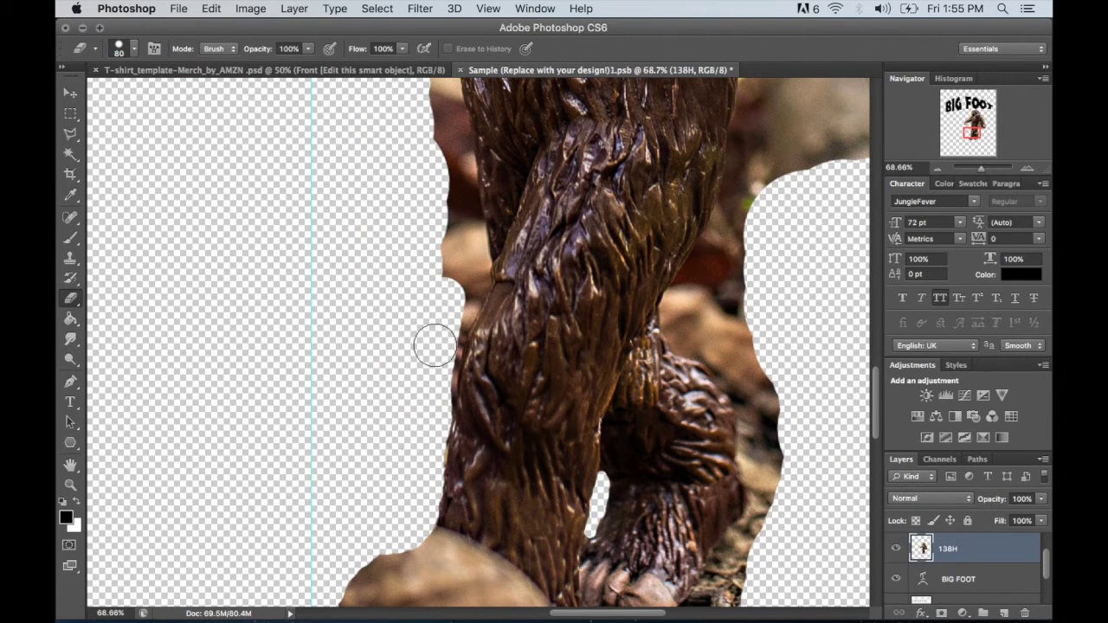
left_click_drag(448, 295, 457, 295)
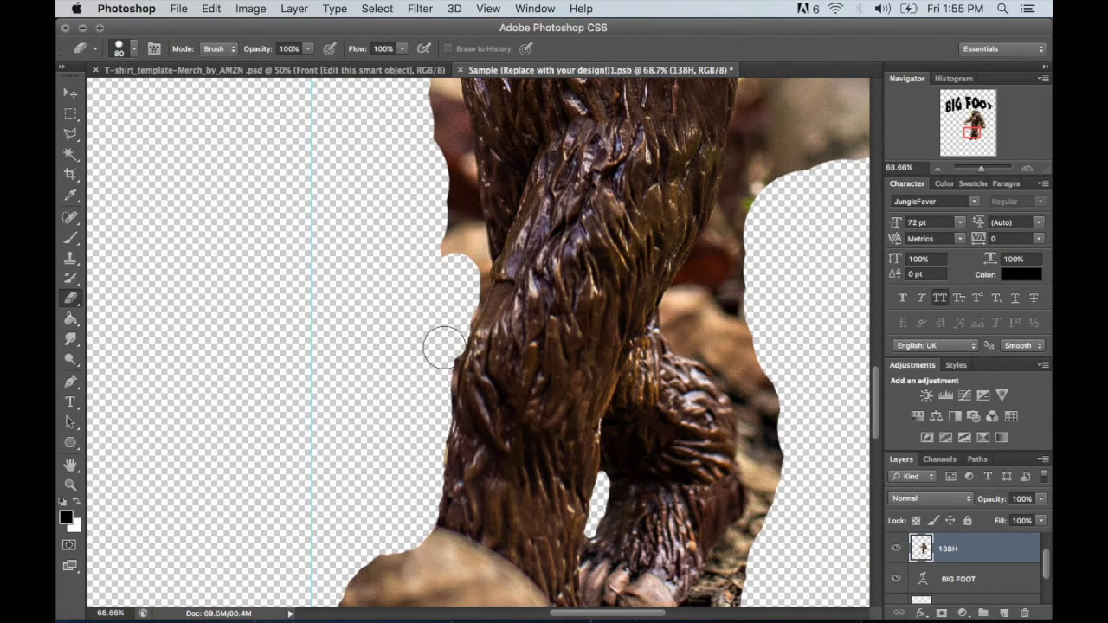
- Erase the background in front of the knee, reducing the Eraser size to 25 for the edge
scroll(376, 346, "up", 5)
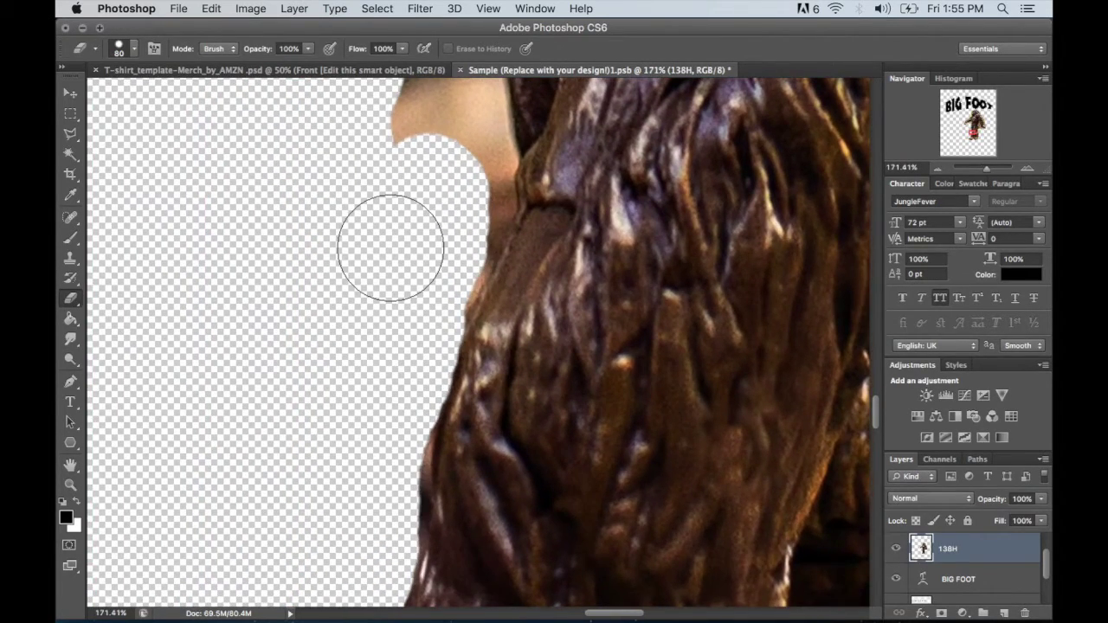
scroll(390, 248, "up", 5)
left_click(424, 181)
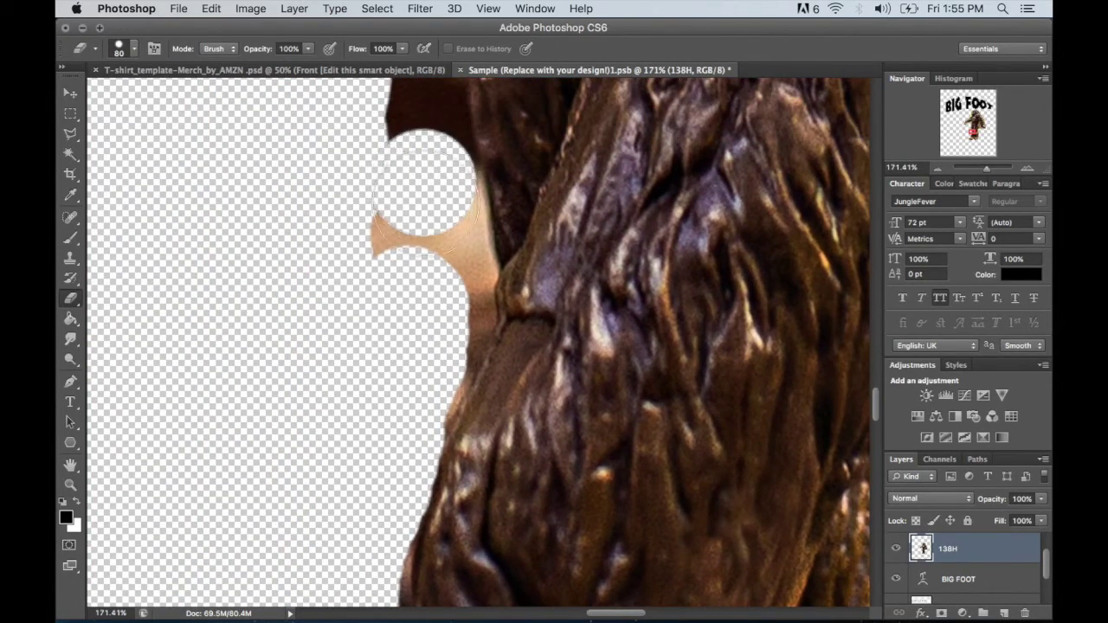
left_click_drag(424, 182, 401, 224)
key("bracketleft")
key("bracketleft")
key("bracketleft")
key("bracketleft")
key("bracketleft")
key("bracketleft")
key("bracketleft")
key("bracketleft")
mouse_move(446, 183)
left_mouse_down()
mouse_move(464, 345)
mouse_move(440, 395)
mouse_move(423, 246)
mouse_move(478, 247)
mouse_move(383, 128)
mouse_move(370, 170)
mouse_move(439, 297)
mouse_move(435, 344)
mouse_move(381, 206)
mouse_move(386, 314)
left_mouse_up()
- Erase the background along the front of the thigh and torso up to the underside of the extended arm
scroll(364, 141, "up", 3)
scroll(386, 315, "up", 1)
scroll(386, 314, "up", 1)
left_click_drag(394, 99, 437, 429)
scroll(375, 303, "up", 1)
mouse_move(374, 160)
left_mouse_down()
mouse_move(374, 424)
mouse_move(372, 129)
mouse_move(407, 173)
left_mouse_up()
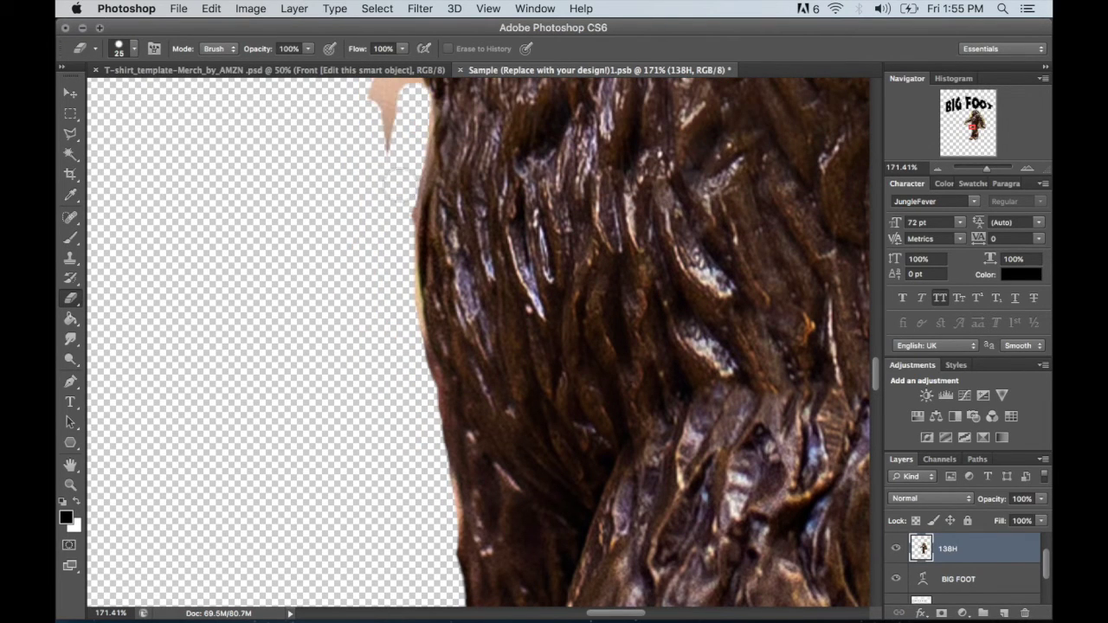
scroll(395, 116, "up", 1)
left_click_drag(396, 116, 387, 370)
scroll(387, 369, "up", 1)
mouse_move(303, 199)
left_mouse_down()
mouse_move(384, 141)
mouse_move(395, 173)
mouse_move(372, 204)
mouse_move(298, 251)
mouse_move(326, 165)
left_mouse_up()
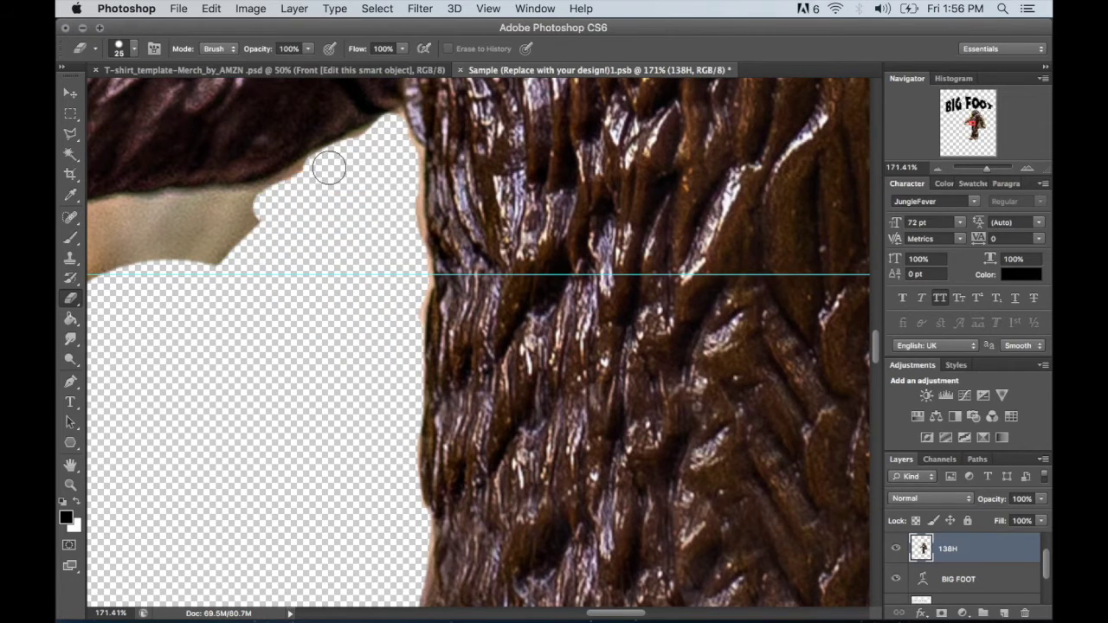
- Erase the background beneath the extended forearm and hand, reducing the Eraser size to 9 for the gap between the fingers
scroll(247, 294, "left", 3)
mouse_move(338, 232)
left_mouse_down()
mouse_move(448, 250)
mouse_move(371, 217)
mouse_move(358, 268)
mouse_move(260, 320)
left_mouse_up()
scroll(407, 329, "left", 3)
scroll(407, 329, "down", 2)
mouse_move(476, 178)
left_mouse_down()
mouse_move(400, 249)
mouse_move(331, 256)
mouse_move(340, 277)
mouse_move(451, 305)
mouse_move(385, 353)
mouse_move(336, 368)
mouse_move(315, 327)
left_mouse_up()
key("bracketleft")
key("bracketleft")
key("bracketleft")
key("bracketleft")
scroll(315, 327, "up", 2)
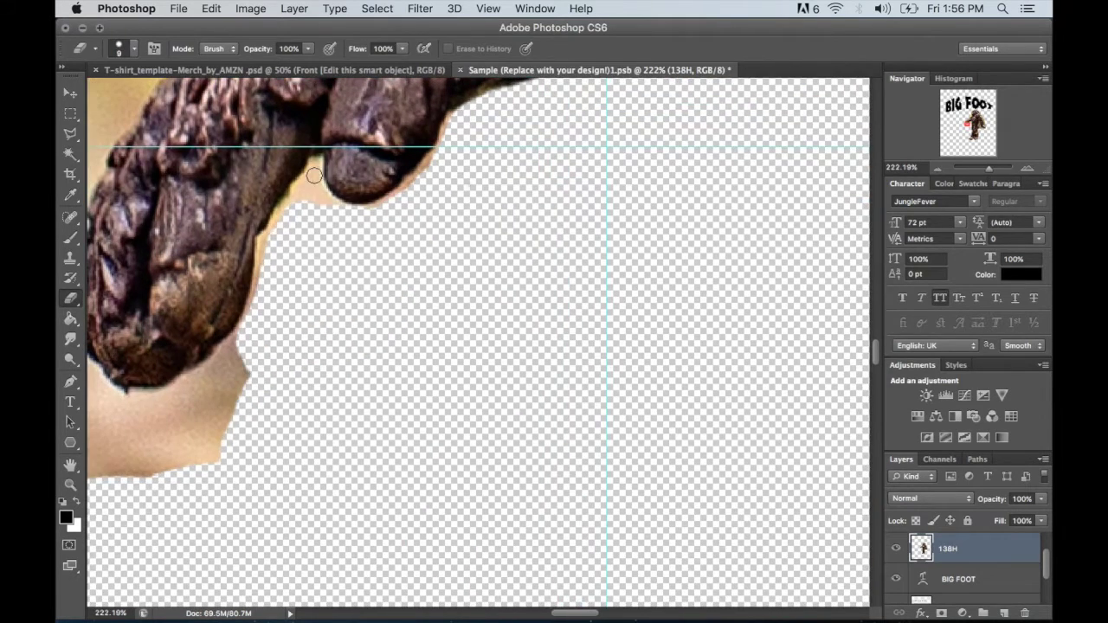
- Increase the Eraser size to 30 and erase the background below the fingertips of the extended hand
key("bracketright")
key("bracketright")
key("bracketright")
key("bracketright")
key("bracketright")
scroll(292, 252, "down", 3)
scroll(291, 252, "left", 3)
mouse_move(410, 317)
left_mouse_down()
mouse_move(351, 334)
mouse_move(160, 230)
left_mouse_up()
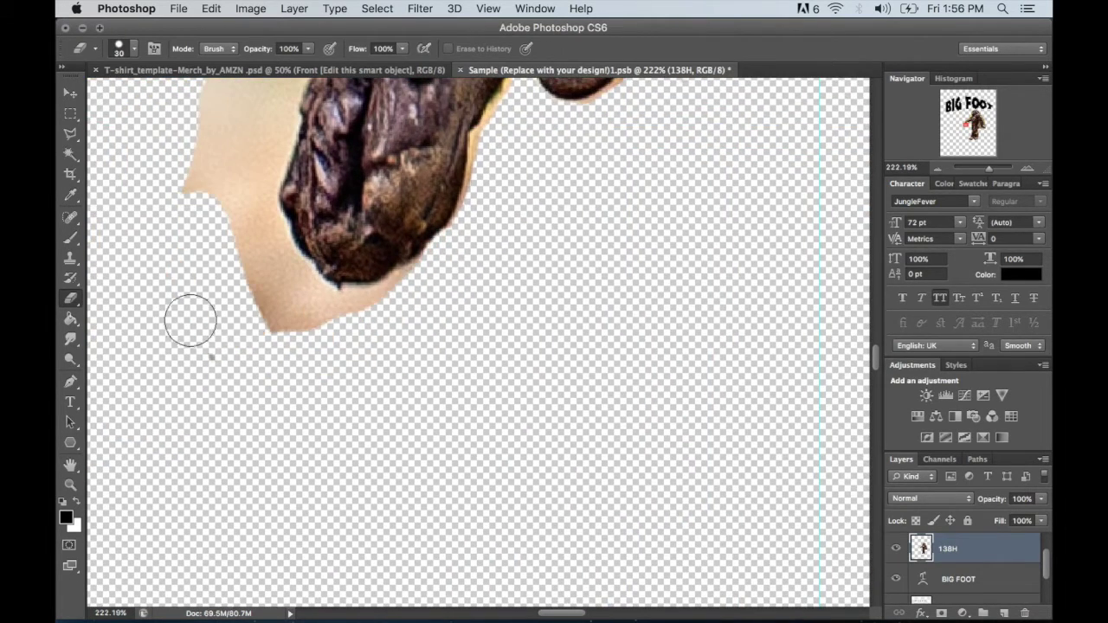
left_click_drag(428, 288, 196, 269)
- Erase the background along the outer side of the extended hand and up past the wrist
scroll(195, 269, "up", 3)
scroll(195, 269, "left", 2)
mouse_move(394, 130)
left_mouse_down()
mouse_move(354, 385)
mouse_move(315, 260)
mouse_move(299, 344)
left_mouse_up()
scroll(346, 231, "up", 3)
left_click_drag(482, 173, 433, 202)
scroll(338, 295, "up", 3)
scroll(337, 295, "right", 2)
mouse_move(317, 351)
left_mouse_down()
mouse_move(383, 294)
mouse_move(457, 129)
mouse_move(496, 200)
mouse_move(563, 95)
left_mouse_up()
- Erase the background along the upper edge of the extended arm and the shoulder up to below the chin
scroll(363, 163, "up", 2)
scroll(364, 163, "right", 3)
mouse_move(363, 163)
left_mouse_down()
mouse_move(314, 210)
mouse_move(358, 192)
mouse_move(407, 231)
mouse_move(484, 173)
mouse_move(520, 104)
left_mouse_up()
scroll(359, 193, "right", 1)
scroll(359, 193, "up", 3)
scroll(433, 178, "up", 3)
mouse_move(433, 179)
left_mouse_down()
mouse_move(400, 220)
mouse_move(415, 292)
mouse_move(494, 180)
left_mouse_up()
scroll(427, 255, "up", 3)
mouse_move(427, 254)
left_mouse_down()
mouse_move(262, 272)
mouse_move(276, 326)
mouse_move(315, 206)
mouse_move(378, 169)
mouse_move(193, 250)
left_mouse_up()
- Erase the green background along the face profile in front of the chin, mouth and nose
scroll(193, 251, "up", 3)
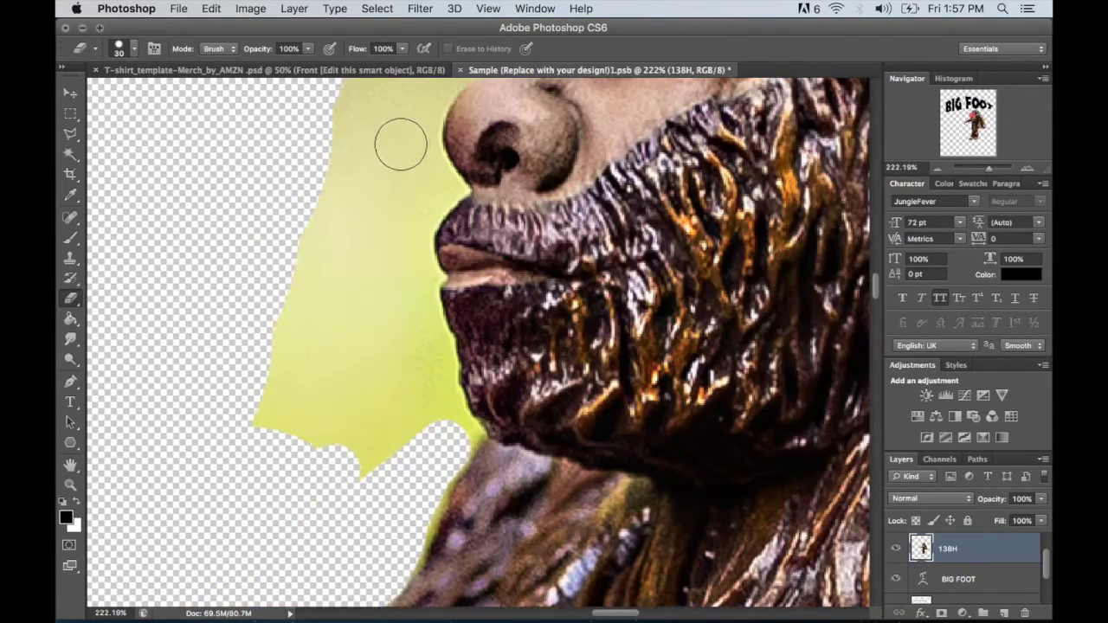
mouse_move(444, 389)
left_mouse_down()
mouse_move(435, 276)
mouse_move(425, 324)
mouse_move(395, 267)
mouse_move(413, 435)
mouse_move(302, 329)
mouse_move(407, 230)
left_mouse_up()
key("bracketright")
key("bracketright")
key("bracketright")
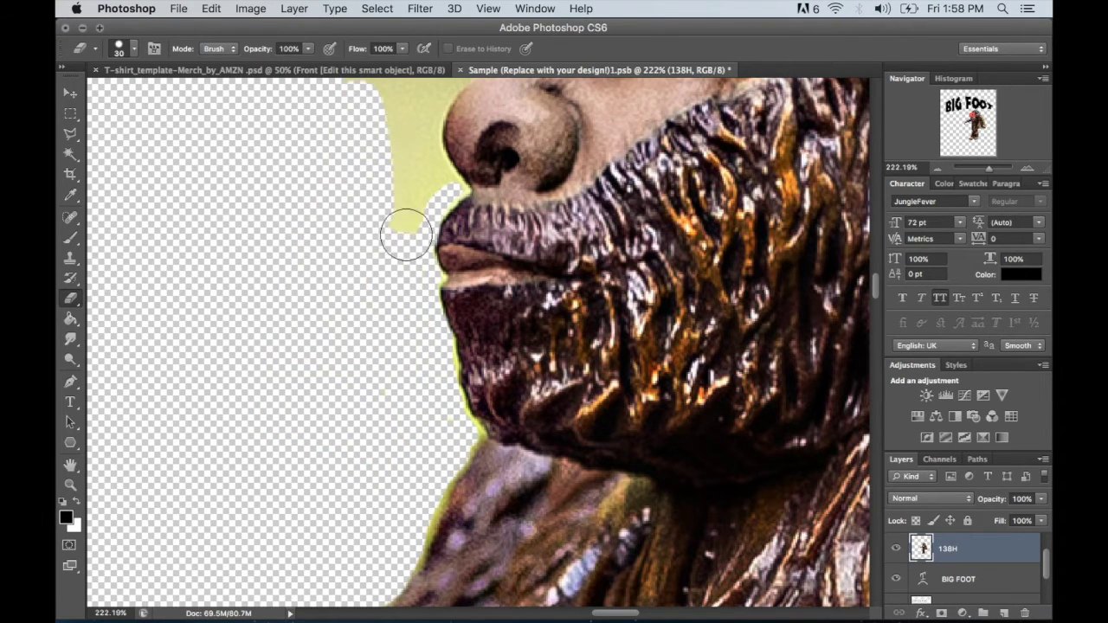
scroll(371, 190, "up", 3)
mouse_move(372, 190)
left_mouse_down()
mouse_move(319, 224)
mouse_move(386, 272)
mouse_move(371, 407)
left_mouse_up()
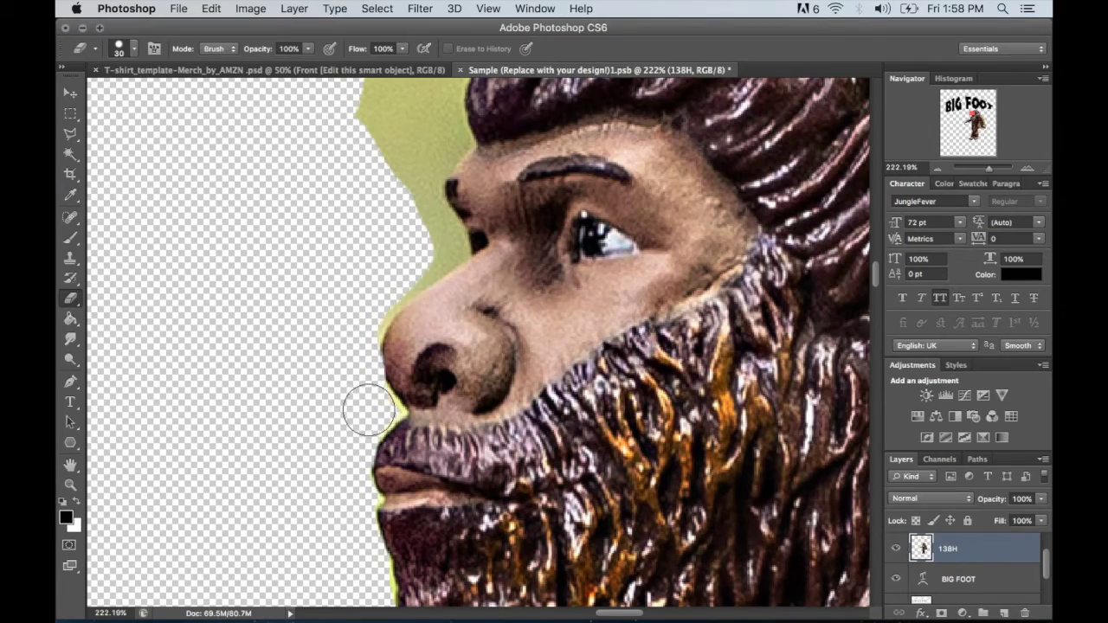
- Erase the green background in front of the brow, forehead and front hairline
scroll(372, 408, "up", 3)
mouse_move(329, 121)
left_mouse_down()
mouse_move(289, 321)
mouse_move(362, 419)
left_mouse_up()
scroll(324, 292, "up", 3)
left_click_drag(324, 292, 329, 210)
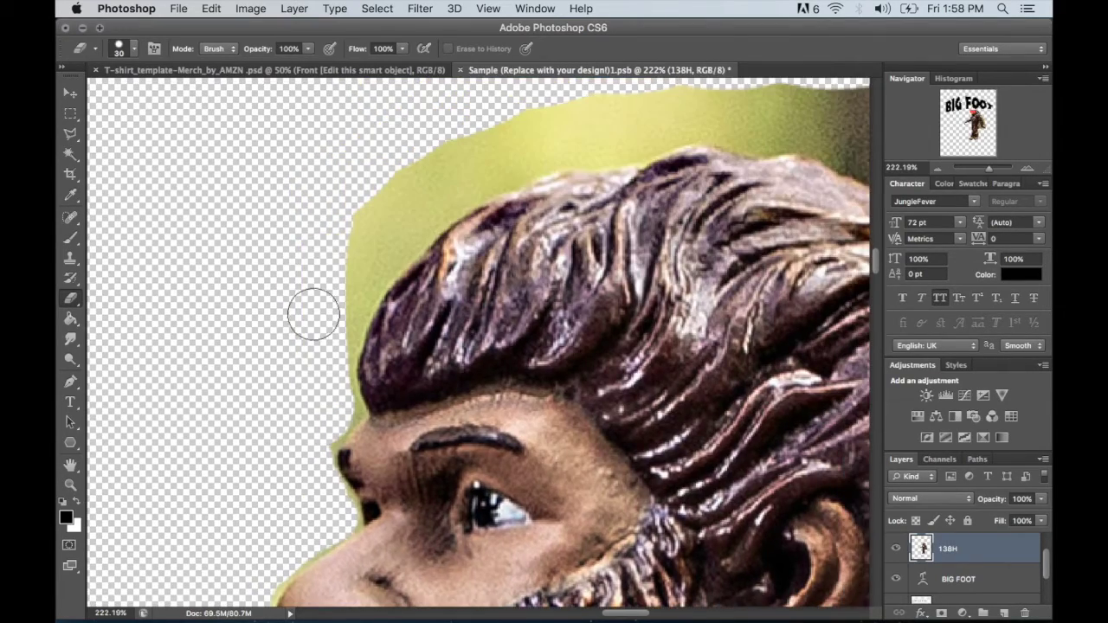
scroll(235, 453, "up", 3)
scroll(327, 256, "down", 3)
scroll(267, 280, "up", 3)
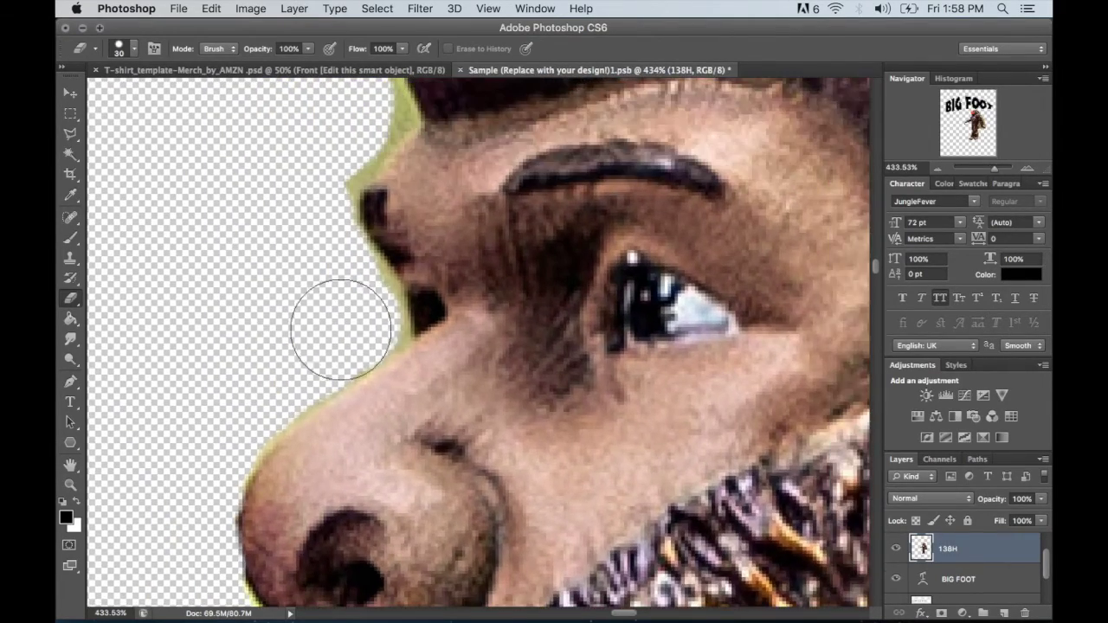
scroll(289, 216, "up", 3)
left_click_drag(289, 215, 351, 190)
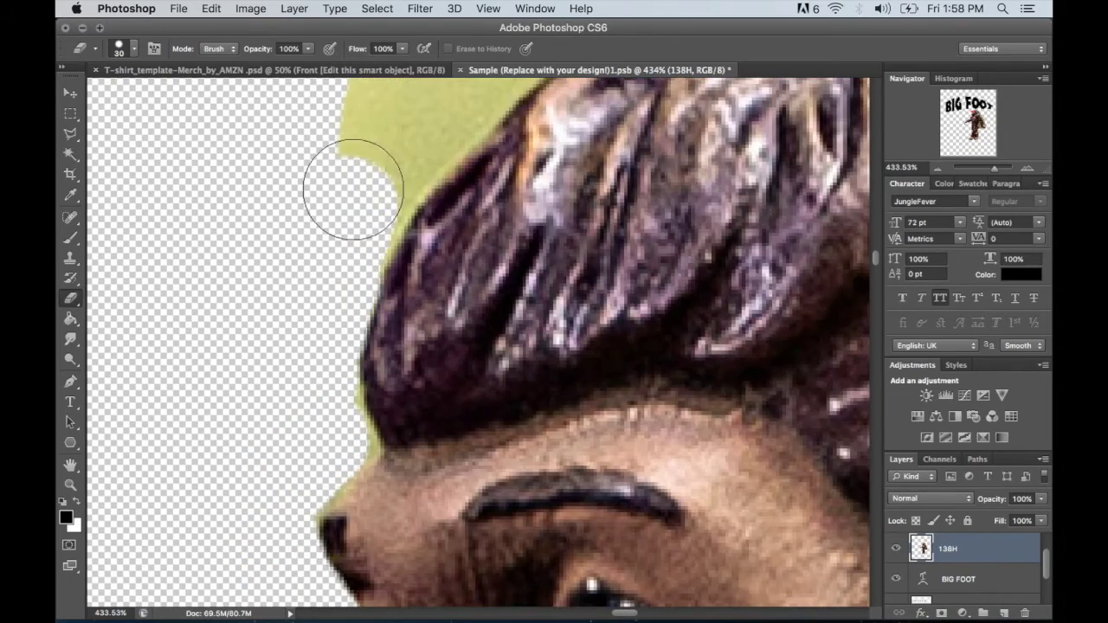
- Erase the background above the hair along the top and upper back of the head
scroll(289, 315, "up", 3)
mouse_move(289, 314)
left_mouse_down()
mouse_move(417, 312)
mouse_move(536, 174)
mouse_move(669, 153)
mouse_move(502, 165)
left_mouse_up()
scroll(502, 165, "up", 3)
mouse_move(404, 222)
left_mouse_down()
mouse_move(537, 204)
mouse_move(623, 154)
mouse_move(542, 130)
mouse_move(486, 159)
mouse_move(730, 177)
mouse_move(778, 130)
left_mouse_up()
scroll(623, 154, "right", 3)
scroll(816, 124, "right", 3)
mouse_move(675, 173)
left_mouse_down()
mouse_move(544, 148)
mouse_move(377, 141)
mouse_move(585, 173)
mouse_move(799, 291)
left_mouse_up()
scroll(586, 173, "right", 3)
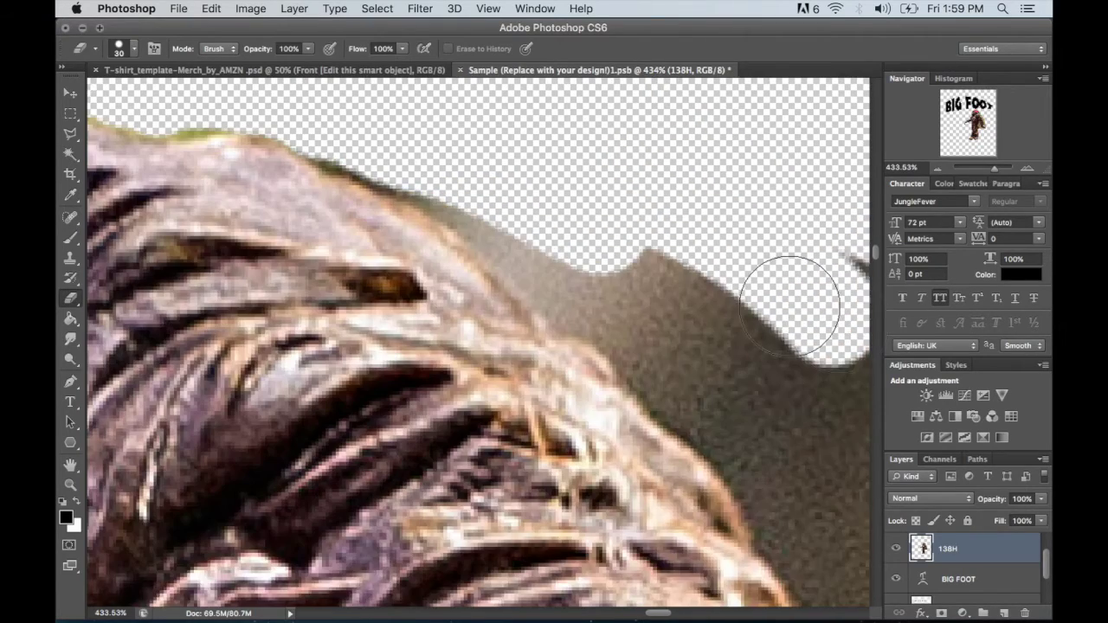
scroll(798, 291, "down", 1)
mouse_move(440, 181)
left_mouse_down()
mouse_move(575, 283)
mouse_move(690, 395)
mouse_move(761, 511)
left_mouse_up()
- Erase the background behind the head and down over the Bigfoot's back shoulder
scroll(662, 371, "down", 3)
mouse_move(710, 476)
left_mouse_down()
mouse_move(613, 291)
mouse_move(705, 482)
left_mouse_up()
scroll(614, 292, "down", 3)
scroll(704, 482, "down", 3)
mouse_move(623, 311)
left_mouse_down()
mouse_move(581, 232)
mouse_move(821, 427)
left_mouse_up()
scroll(821, 427, "right", 5)
left_click_drag(396, 176, 596, 445)
scroll(596, 444, "down", 4)
mouse_move(462, 121)
left_mouse_down()
mouse_move(519, 223)
mouse_move(803, 543)
left_mouse_up()
- Erase the background along the outer edge of the rear upper arm down to the elbow
scroll(810, 552, "down", 2)
scroll(809, 552, "down", 3)
left_click_drag(476, 147, 742, 539)
scroll(742, 539, "down", 3)
mouse_move(597, 87)
left_mouse_down()
mouse_move(638, 109)
mouse_move(725, 409)
mouse_move(735, 532)
left_mouse_up()
scroll(736, 532, "down", 3)
left_click_drag(742, 248, 723, 484)
scroll(722, 485, "down", 3)
left_click_drag(655, 254, 674, 511)
- Erase the background along the outer edge of the rear forearm down to the hand
scroll(674, 515, "down", 4)
mouse_move(608, 154)
left_mouse_down()
mouse_move(598, 309)
mouse_move(555, 521)
left_mouse_up()
scroll(555, 524, "down", 3)
mouse_move(558, 214)
left_mouse_down()
mouse_move(621, 408)
mouse_move(717, 533)
left_mouse_up()
scroll(719, 549, "down", 3)
scroll(720, 551, "down", 3)
left_click_drag(663, 230, 761, 381)
scroll(762, 381, "down", 3)
left_click_drag(735, 225, 831, 381)
scroll(562, 222, "down", 3)
- Erase the background around the rear hand and along the underside of the forearm
mouse_move(562, 221)
left_mouse_down()
mouse_move(351, 502)
mouse_move(228, 539)
mouse_move(341, 458)
left_mouse_up()
scroll(228, 539, "left", 3)
scroll(341, 458, "left", 3)
scroll(144, 321, "left", 3)
left_click_drag(321, 374, 198, 195)
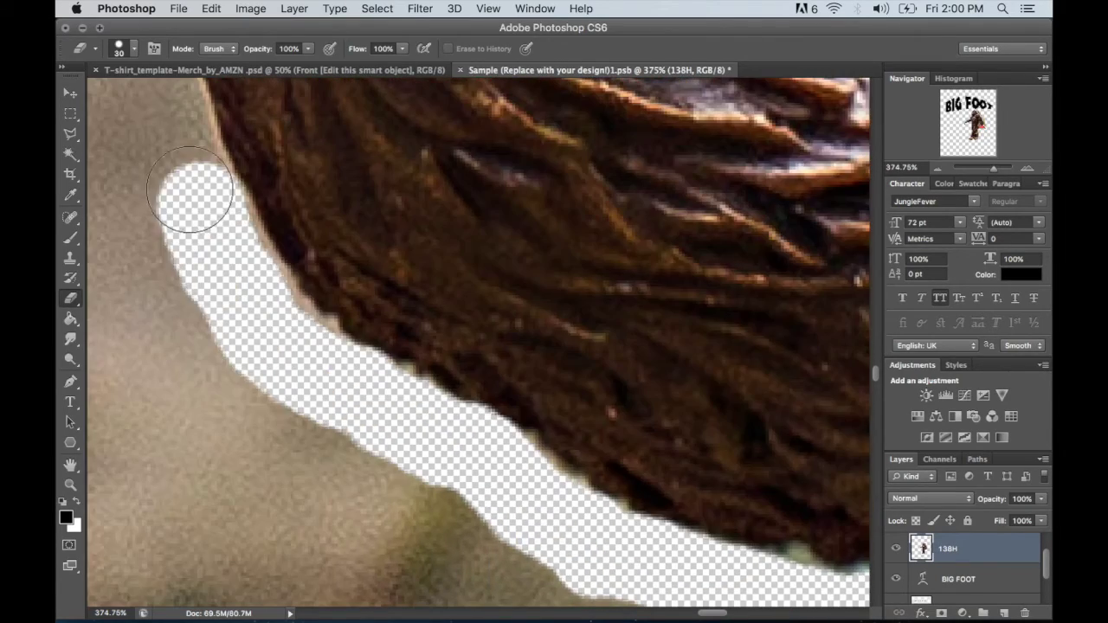
scroll(231, 148, "up", 3)
scroll(231, 148, "left", 2)
- Erase the background along the inner edge of the rear arm up toward the armpit
left_click_drag(231, 148, 315, 412)
scroll(314, 405, "up", 3)
mouse_move(421, 458)
left_mouse_down()
mouse_move(354, 193)
mouse_move(317, 112)
left_mouse_up()
scroll(317, 111, "up", 3)
scroll(320, 400, "up", 2)
left_click_drag(319, 416, 321, 458)
scroll(321, 458, "up", 3)
mouse_move(338, 260)
left_mouse_down()
mouse_move(299, 121)
mouse_move(288, 186)
left_mouse_up()
- Reduce the eraser size and erase the background inside the armpit and down the back edge of the torso
key("bracketleft")
key("bracketleft")
key("bracketleft")
scroll(298, 173, "up", 3)
scroll(276, 497, "down", 10)
mouse_move(260, 217)
left_mouse_down()
mouse_move(245, 330)
mouse_move(241, 248)
mouse_move(290, 383)
mouse_move(291, 462)
left_mouse_up()
scroll(259, 364, "down", 5)
mouse_move(255, 271)
left_mouse_down()
mouse_move(338, 354)
mouse_move(516, 575)
mouse_move(554, 597)
left_mouse_up()
scroll(277, 240, "down", 5)
left_click_drag(277, 240, 240, 470)
- Erase the background along the back edge of the Bigfoot's hip and rear thigh
scroll(240, 470, "down", 5)
mouse_move(346, 286)
left_mouse_down()
mouse_move(302, 173)
mouse_move(322, 337)
mouse_move(289, 390)
left_mouse_up()
scroll(322, 338, "down", 5)
scroll(289, 390, "down", 5)
left_click_drag(329, 173, 354, 321)
scroll(346, 297, "down", 5)
scroll(354, 321, "down", 5)
left_click_drag(380, 104, 223, 346)
scroll(222, 346, "down", 5)
left_click_drag(277, 104, 347, 259)
- Erase the background along the rear lower leg and around the heel and toes of the rear foot
scroll(346, 259, "down", 5)
left_click_drag(371, 123, 428, 559)
scroll(429, 558, "down", 5)
left_click_drag(445, 122, 482, 248)
scroll(482, 247, "down", 5)
left_click_drag(645, 247, 507, 527)
scroll(507, 527, "down", 5)
mouse_move(610, 298)
left_mouse_down()
mouse_move(518, 366)
mouse_move(279, 531)
left_mouse_up()
scroll(280, 531, "down", 5)
mouse_move(545, 389)
left_mouse_down()
mouse_move(415, 444)
mouse_move(297, 390)
mouse_move(580, 463)
left_mouse_up()
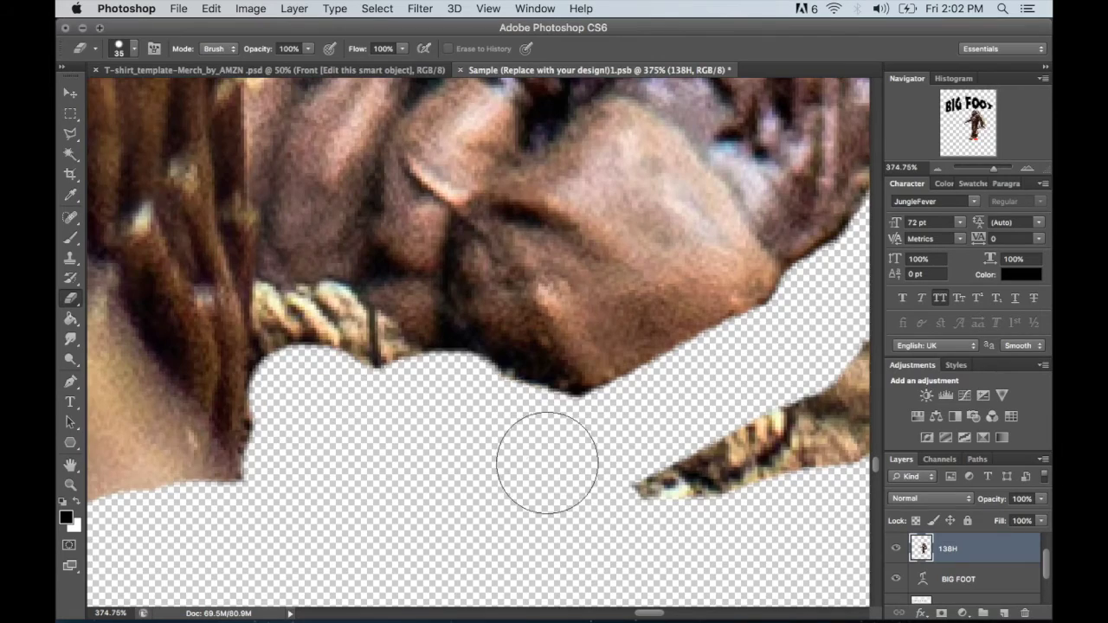
- Enlarge the eraser to 125 px and erase the leftover background fragments between the rear arm and the legs
scroll(580, 463, "down", 10)
key("bracketright")
key("bracketright")
key("bracketright")
key("bracketright")
key("bracketright")
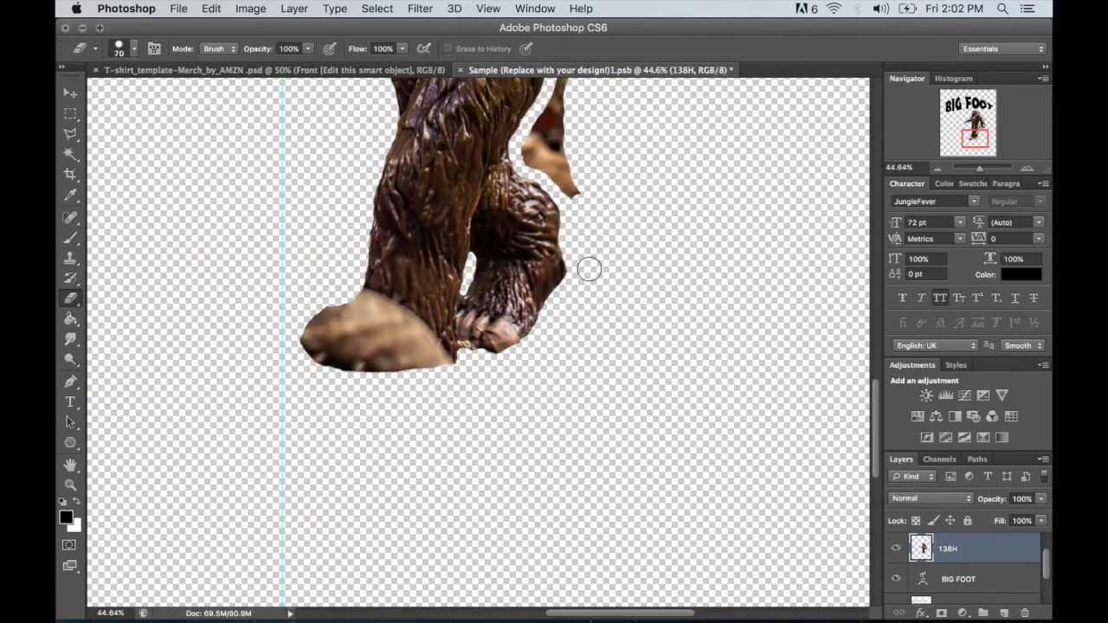
scroll(587, 264, "up", 2)
key("bracketright")
key("bracketright")
key("bracketright")
key("bracketright")
mouse_move(576, 227)
left_mouse_down()
mouse_move(586, 104)
mouse_move(559, 176)
mouse_move(684, 260)
mouse_move(648, 151)
mouse_move(710, 338)
left_mouse_up()
scroll(558, 176, "up", 3)
scroll(683, 260, "up", 4)
scroll(648, 151, "up", 1)
scroll(692, 312, "up", 2)
left_click_drag(662, 254, 539, 99)
scroll(626, 137, "down", 10)
scroll(627, 136, "up", 10)
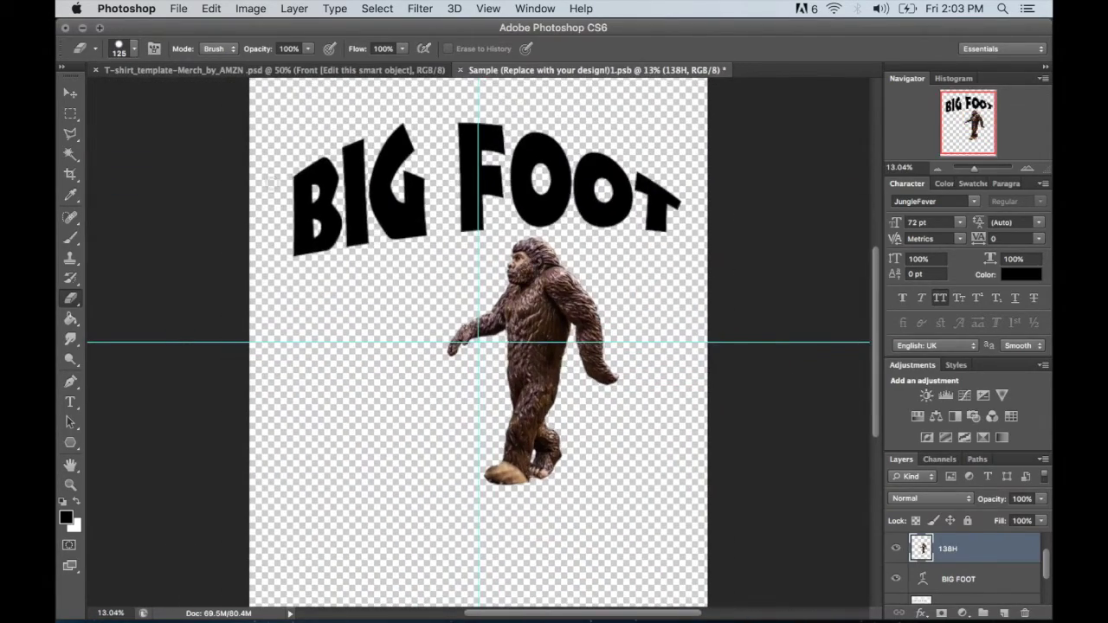
- Move the Bigfoot down and to the left below the text, and enlarge the eraser brush to 800 px
left_click(70, 93)
left_click_drag(549, 345, 472, 367)
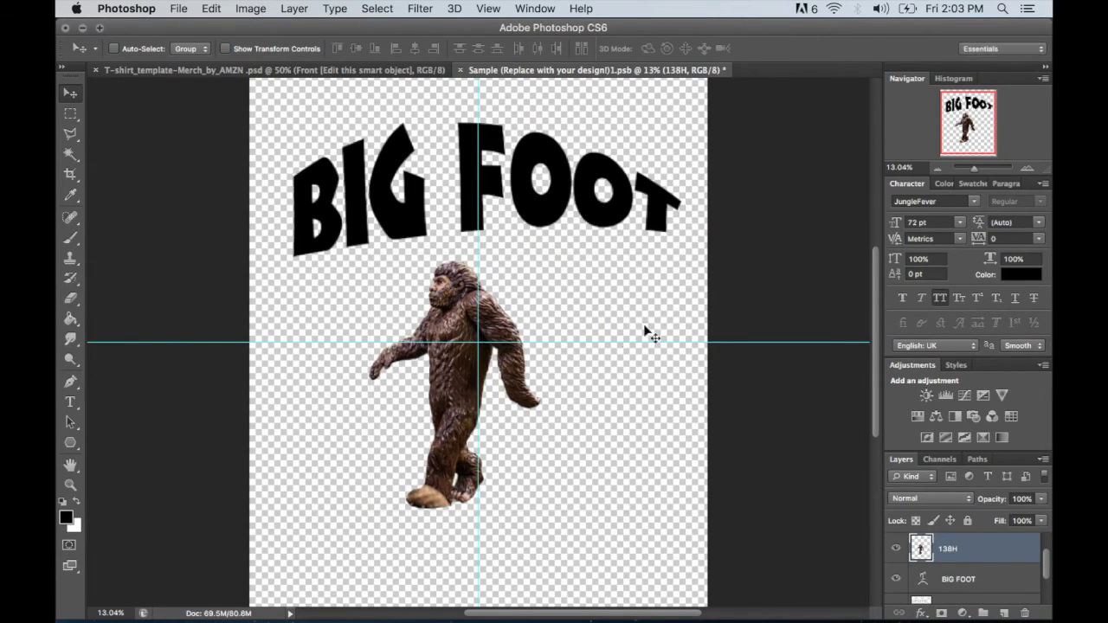
left_click(70, 298)
key("bracketright")
key("bracketright")
key("bracketright")
key("bracketright")
key("bracketright")
key("bracketright")
key("bracketright")
key("bracketright")
key("bracketright")
key("bracketright")
key("bracketright")
key("bracketright")
key("bracketright")
key("bracketright")
key("bracketright")
key("bracketright")
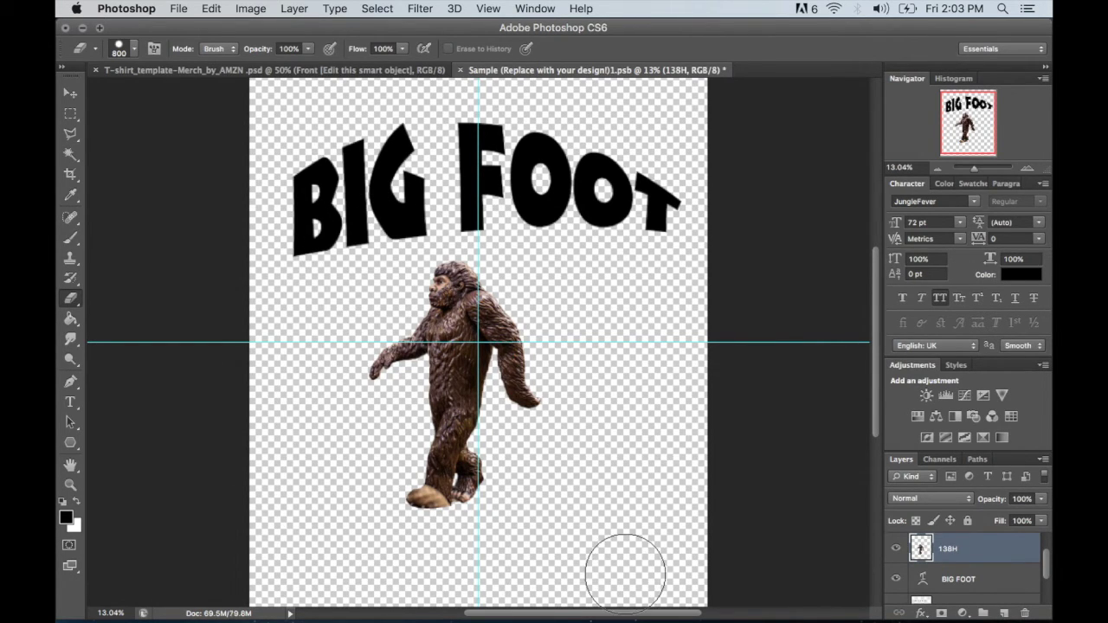
- Center the Bigfoot on the vertical guide and scale it up to about 147% directly beneath the text
left_click(71, 93)
left_click_drag(442, 363, 465, 363)
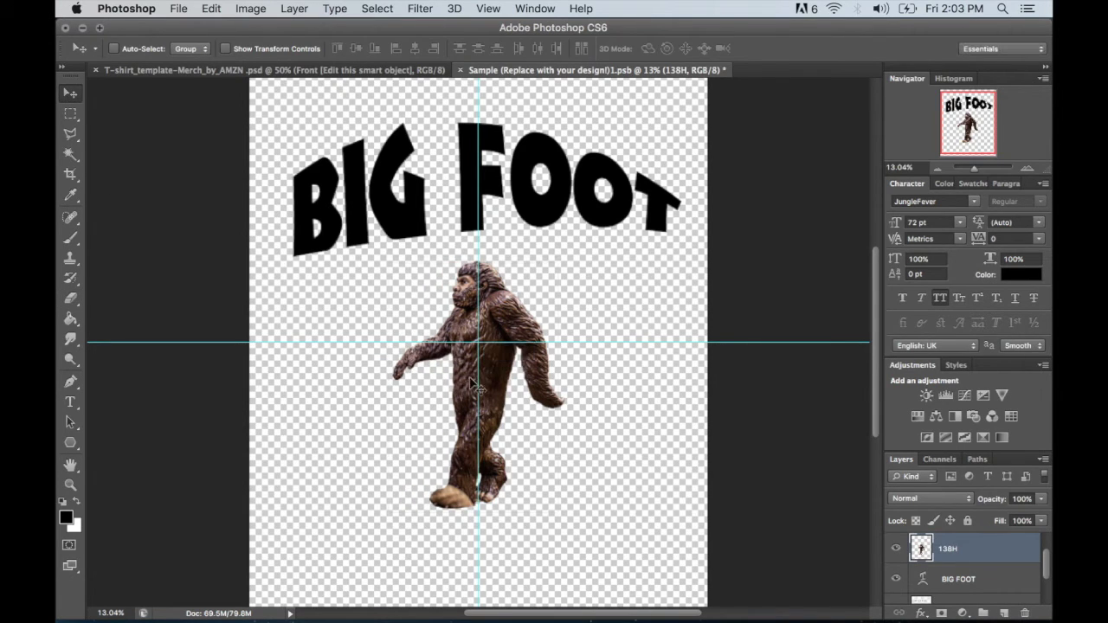
left_click(204, 9)
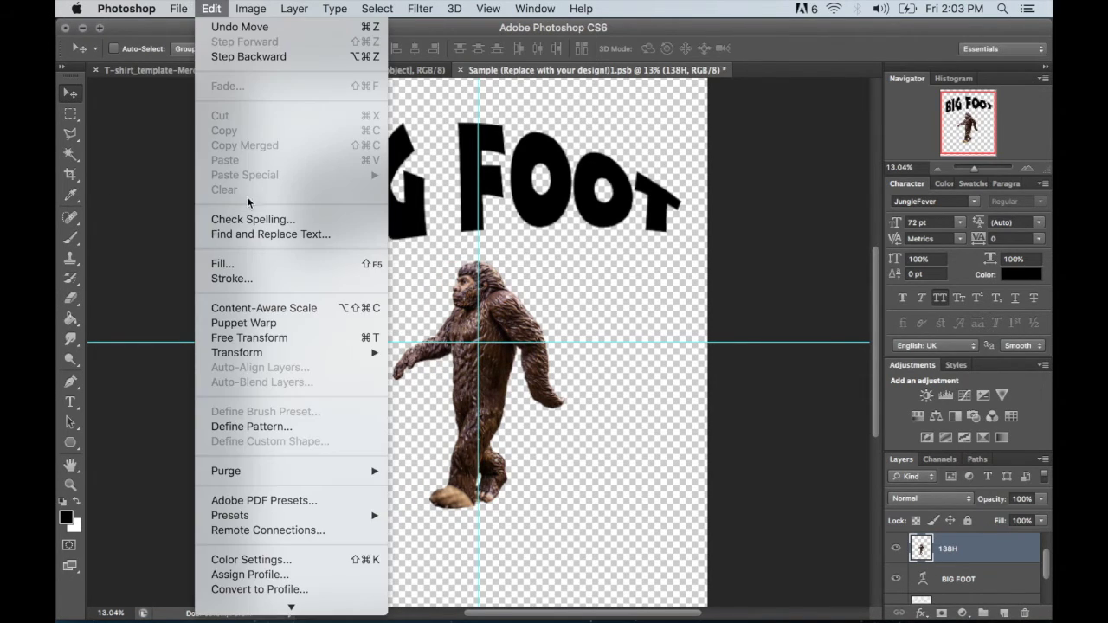
left_click(276, 337)
left_click_drag(560, 264, 604, 198)
left_click_drag(520, 319, 519, 357)
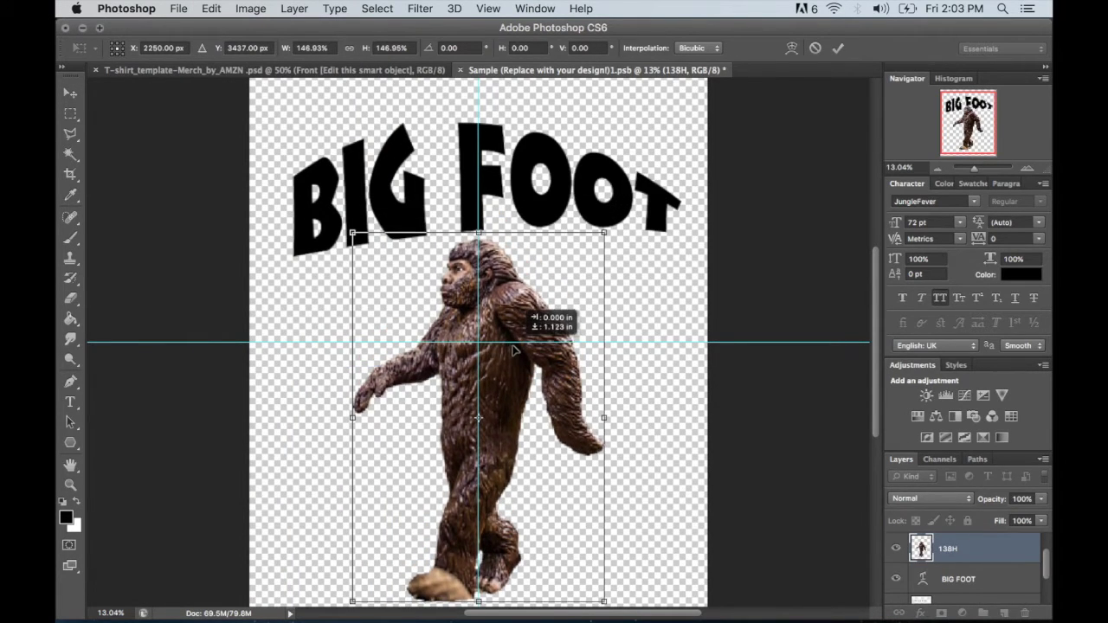
left_click(839, 48)
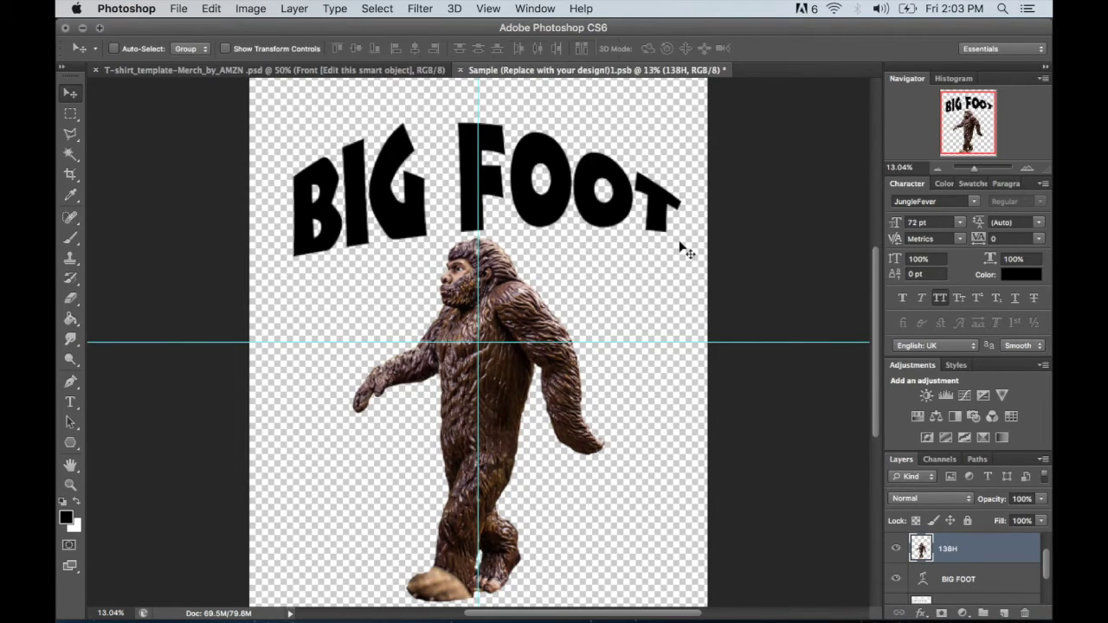
- Try a Threshold adjustment at level 255 on the Bigfoot layer and undo it
scroll(519, 333, "down", 5)
scroll(519, 334, "up", 4)
scroll(519, 333, "down", 2)
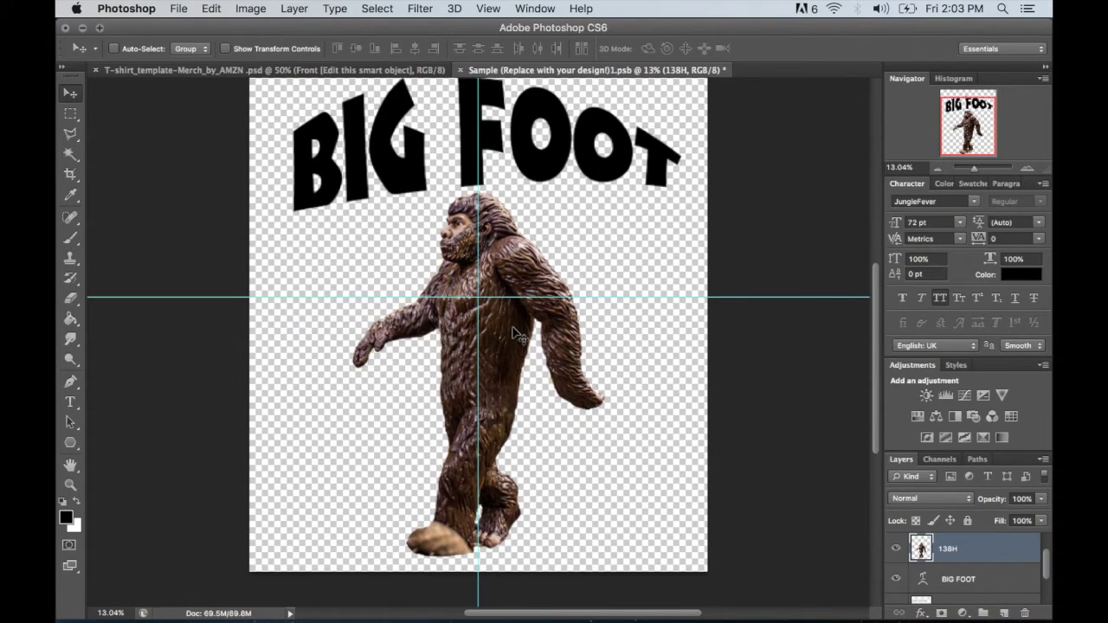
left_click(250, 8)
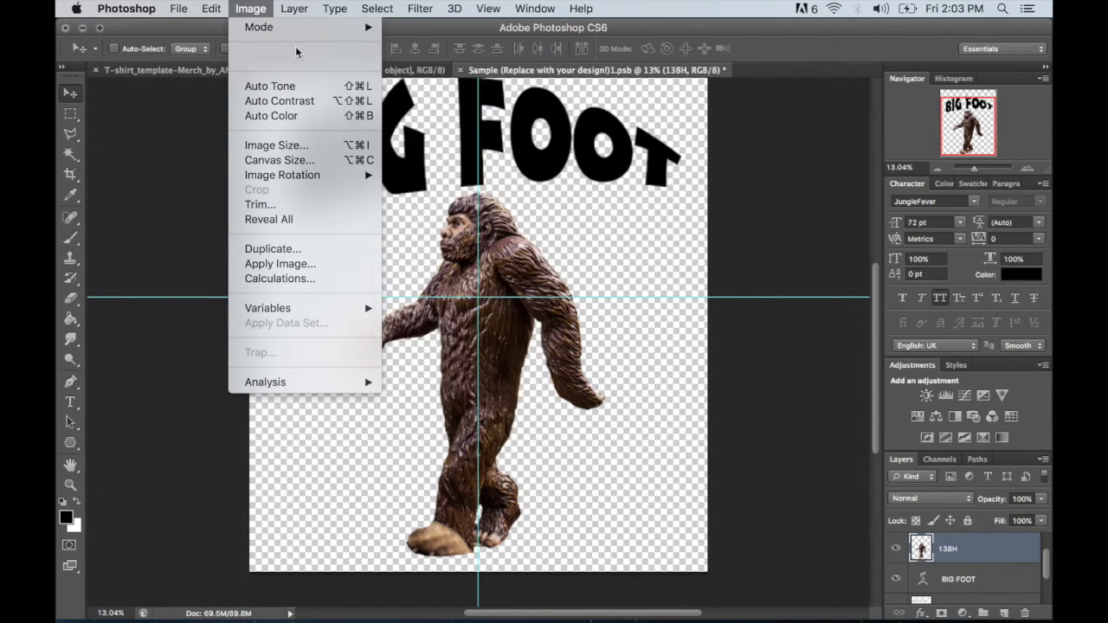
mouse_move(300, 59)
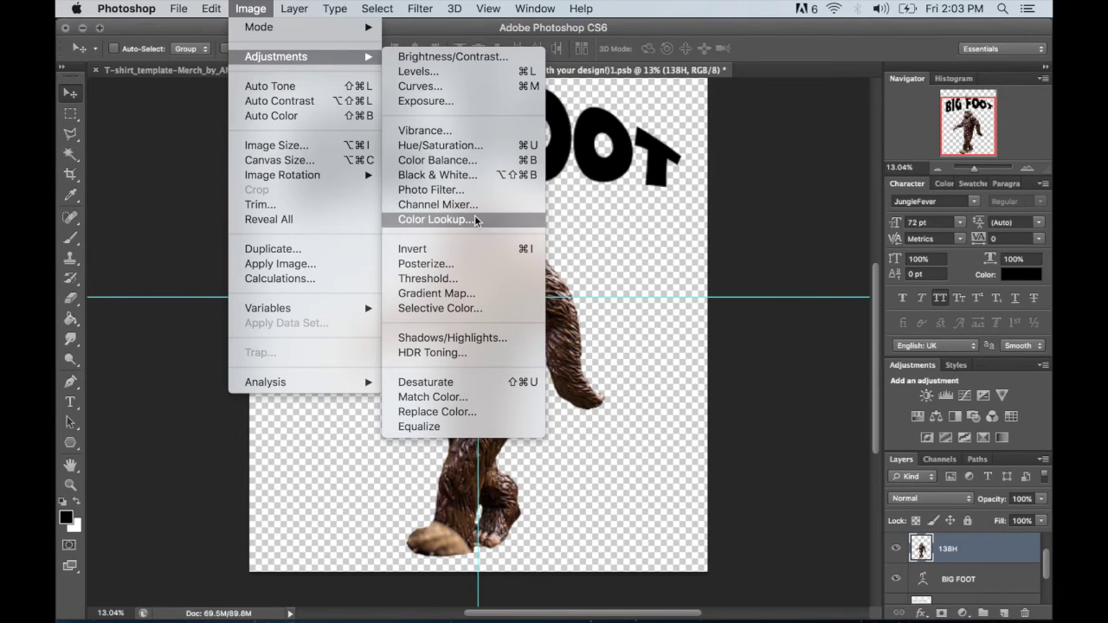
left_click(466, 278)
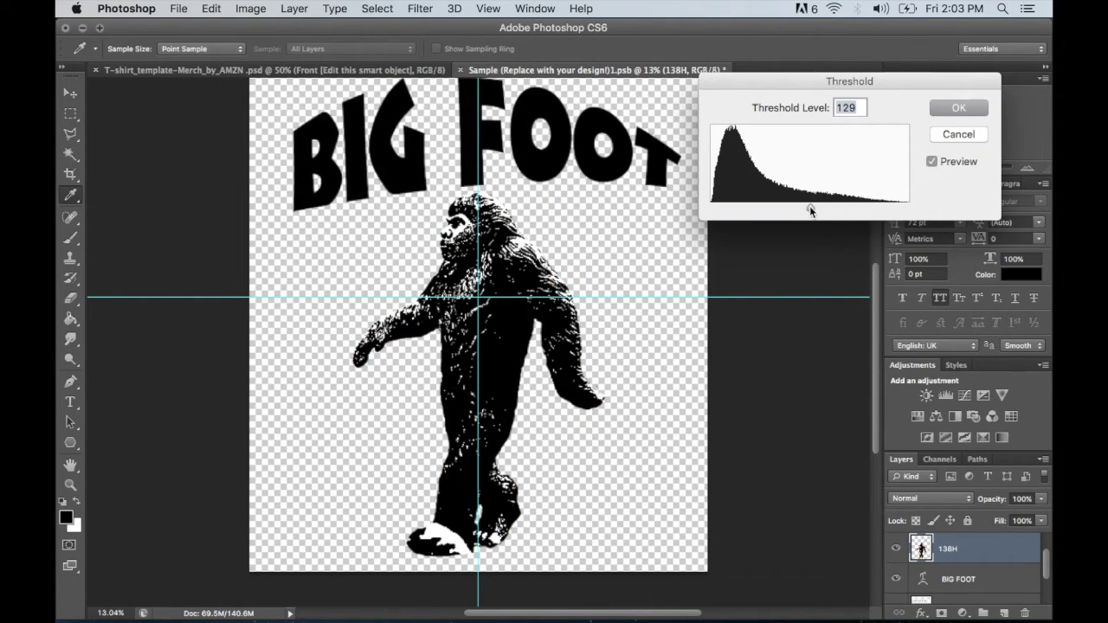
left_click_drag(809, 205, 890, 209)
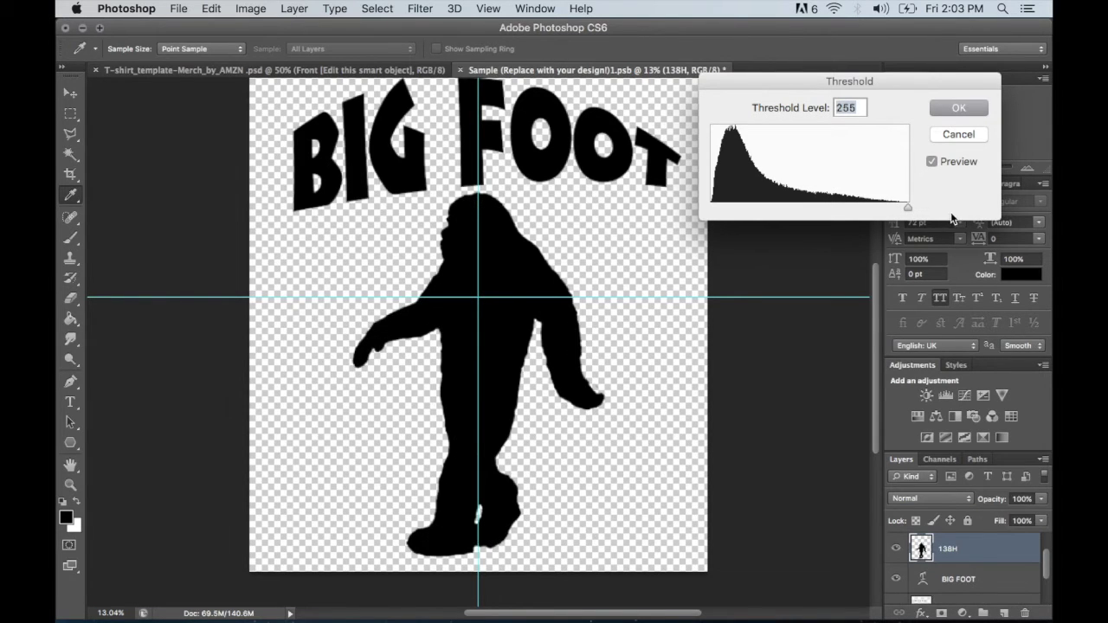
left_click(959, 108)
key("v")
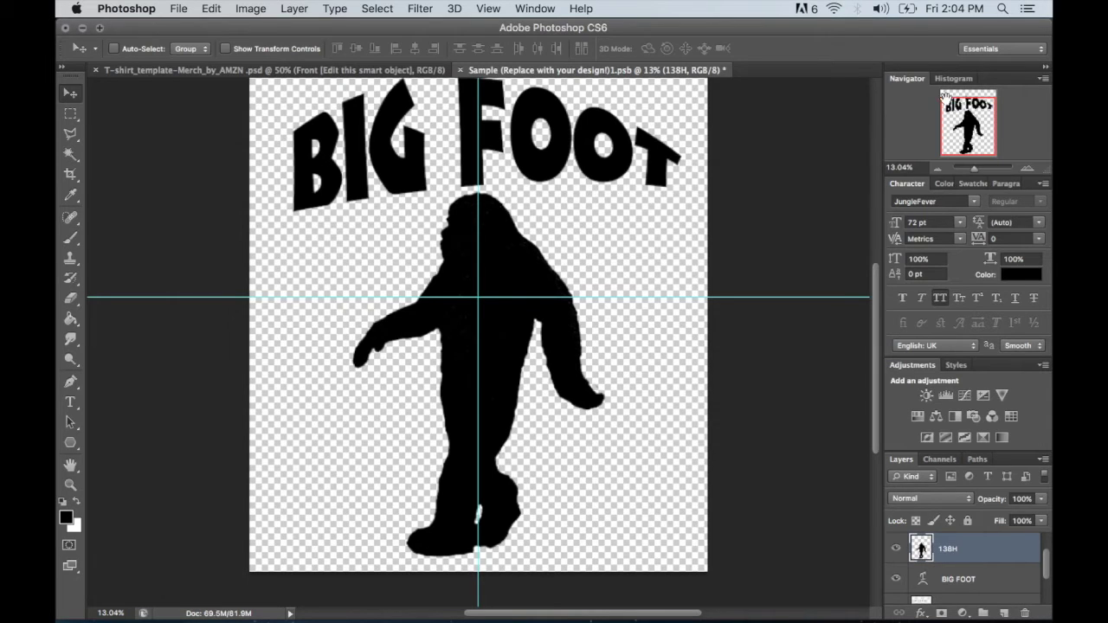
scroll(470, 354, "down", 2)
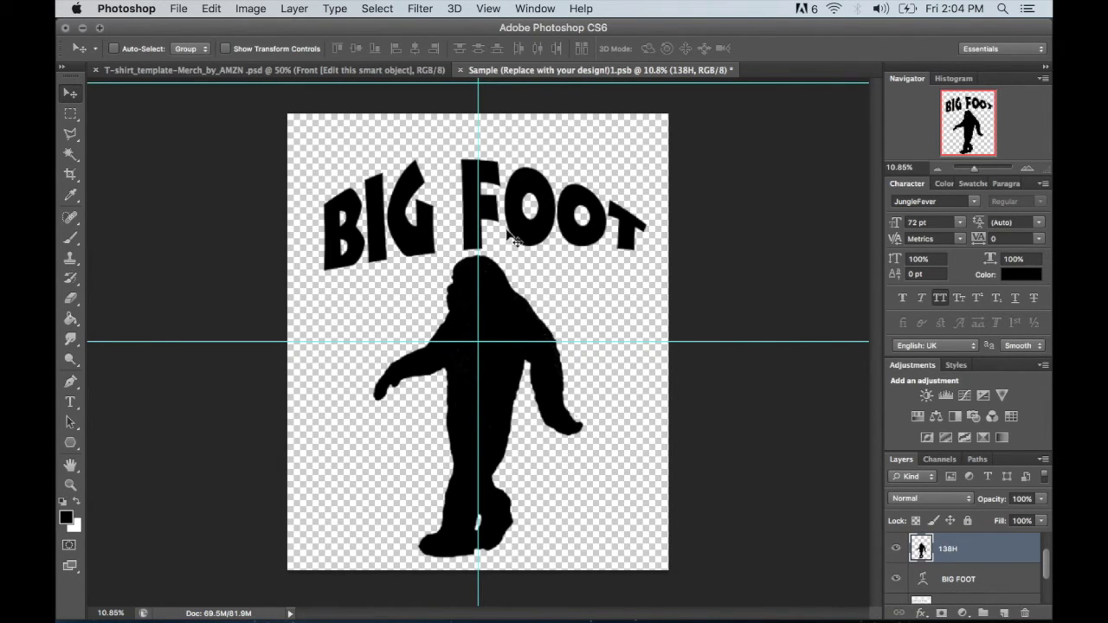
key("ctrl+z")
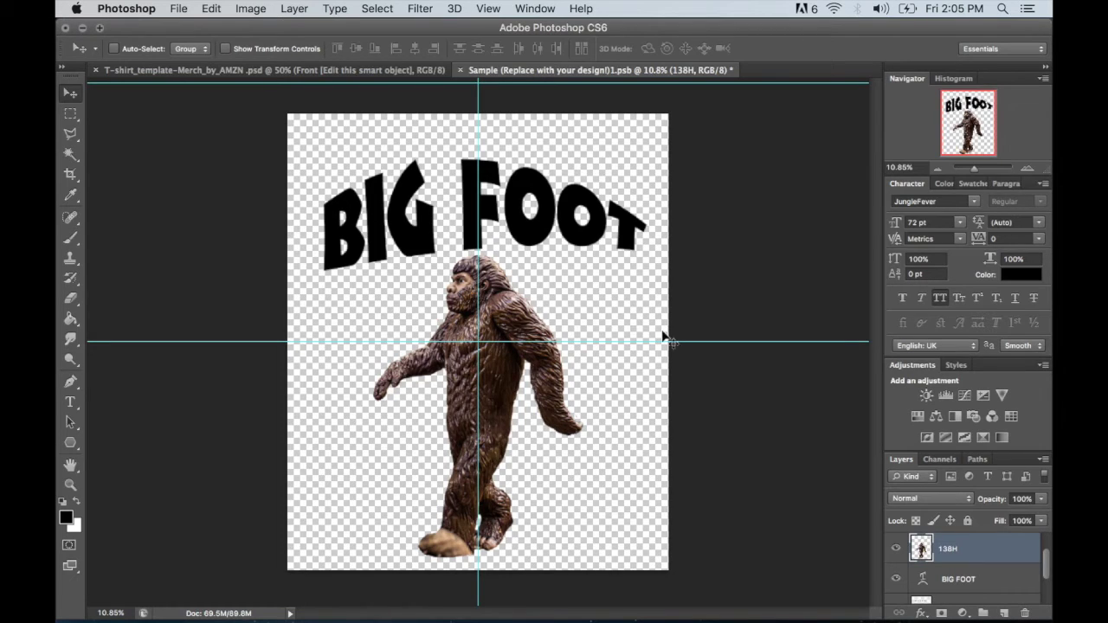
- Load the outline of the Bigfoot on layer 138H as a selection
scroll(953, 560, "down", 5)
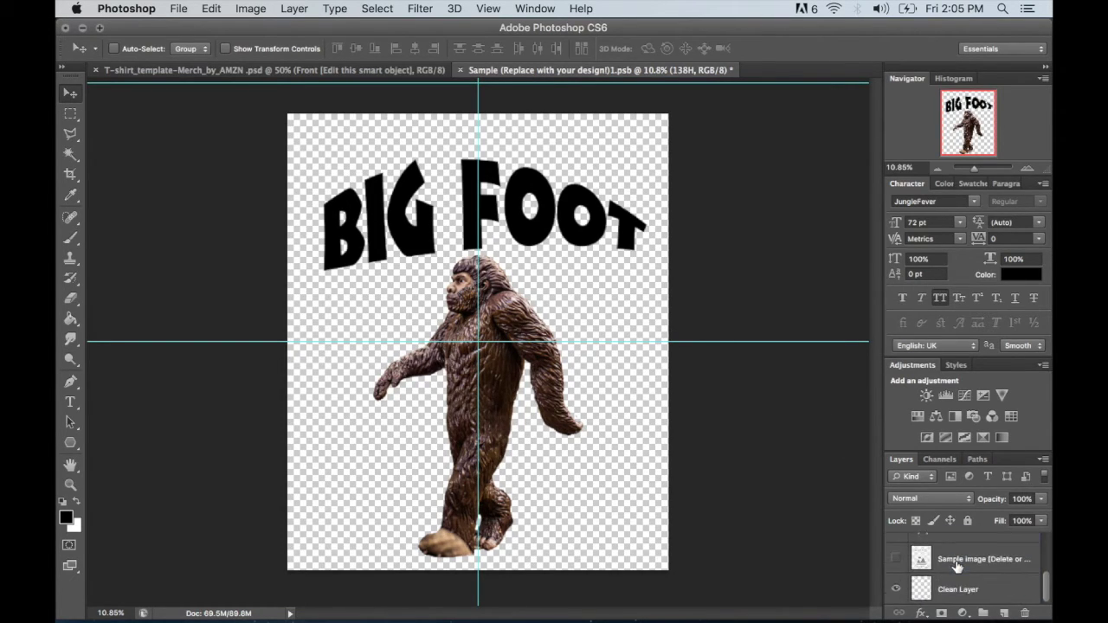
scroll(956, 565, "up", 5)
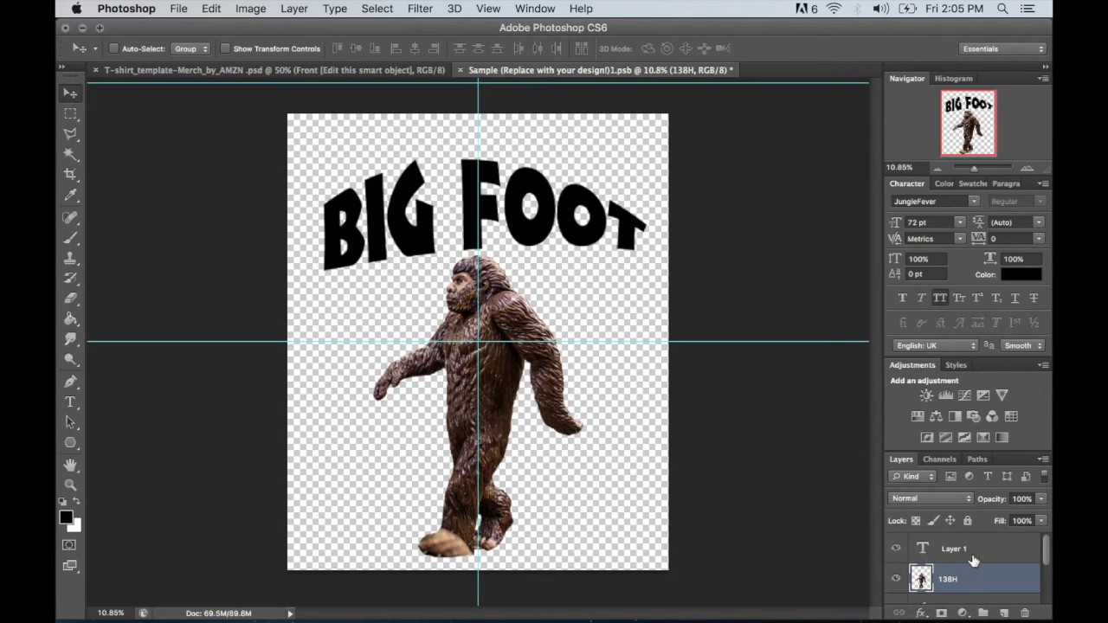
left_click(951, 549)
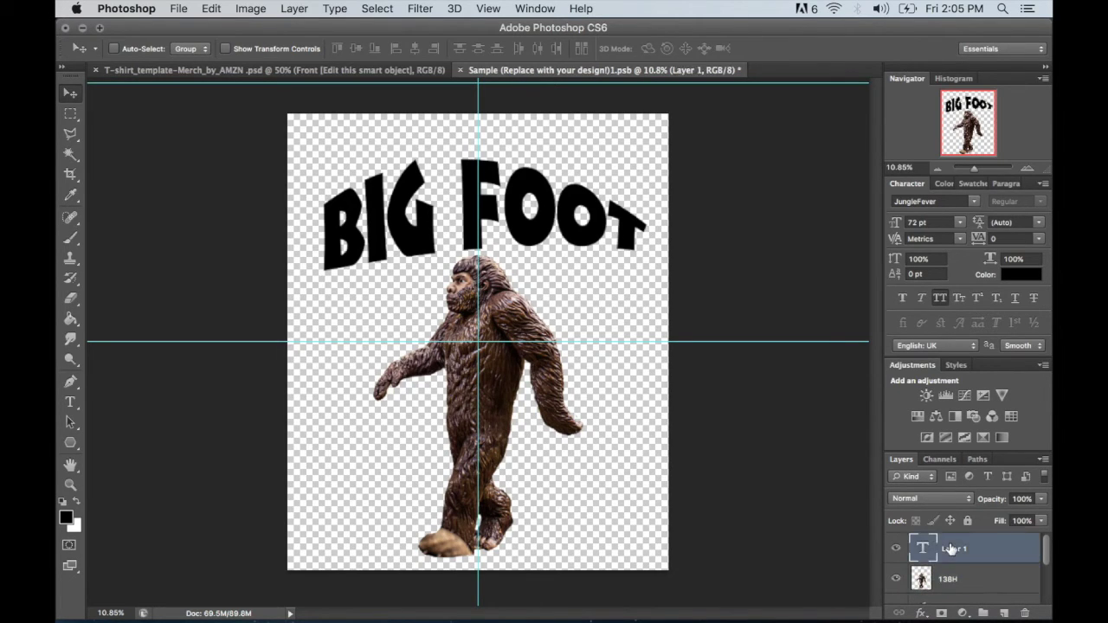
left_click(949, 580)
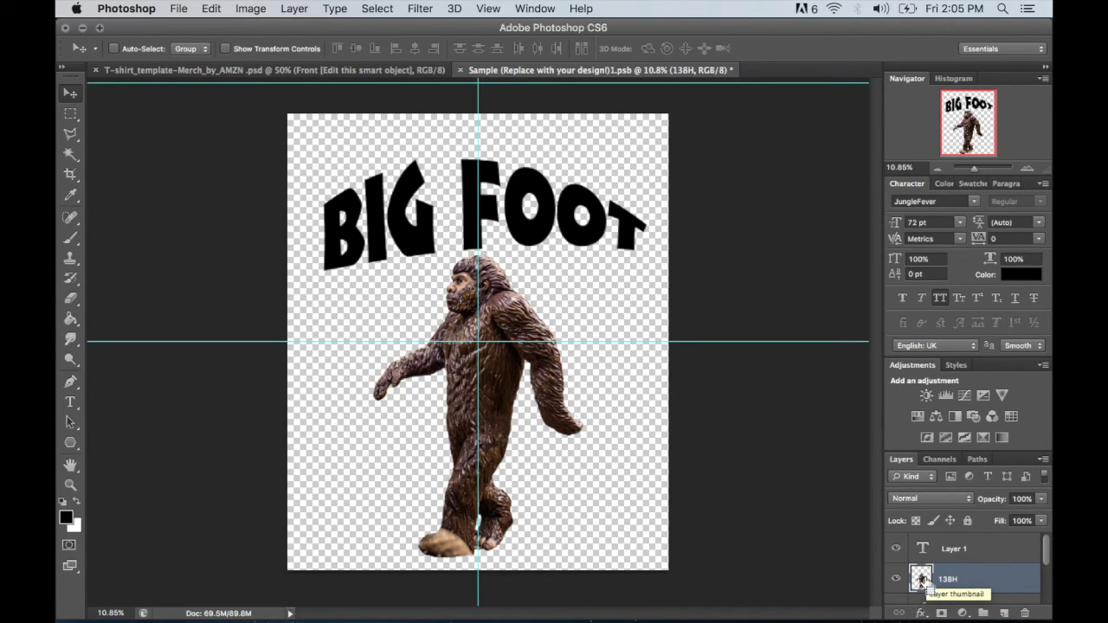
left_click_drag(923, 582, 929, 587)
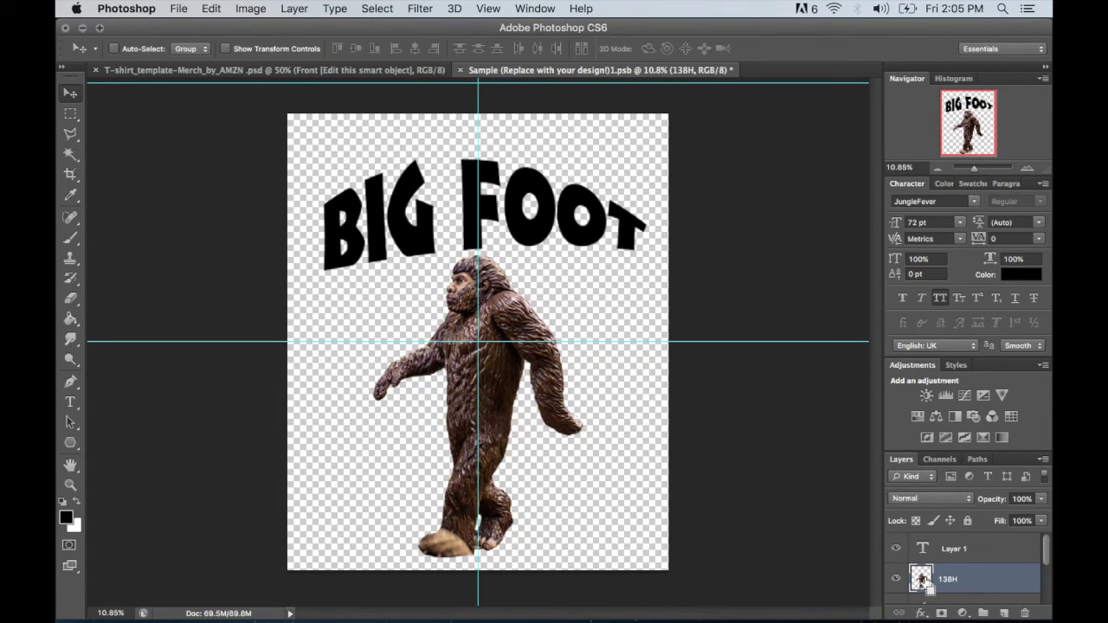
left_click_drag(928, 587, 498, 367)
scroll(498, 368, "up", 5)
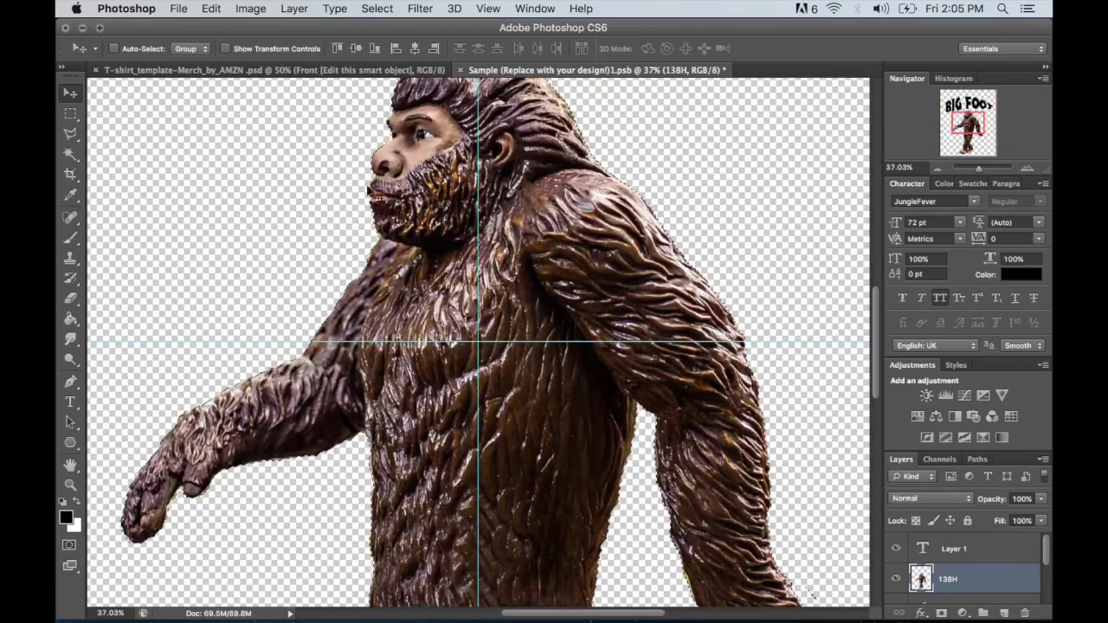
- Fill the selected Bigfoot with the black foreground color at 100% opacity in Normal mode, and deselect it
scroll(271, 333, "down", 10)
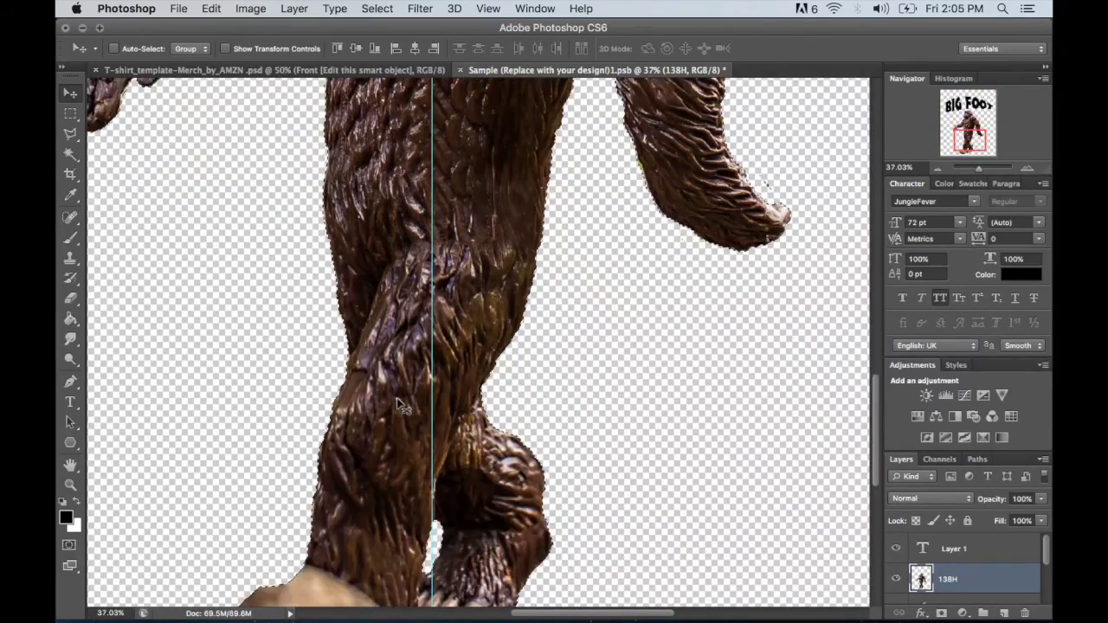
scroll(338, 416, "down", 1)
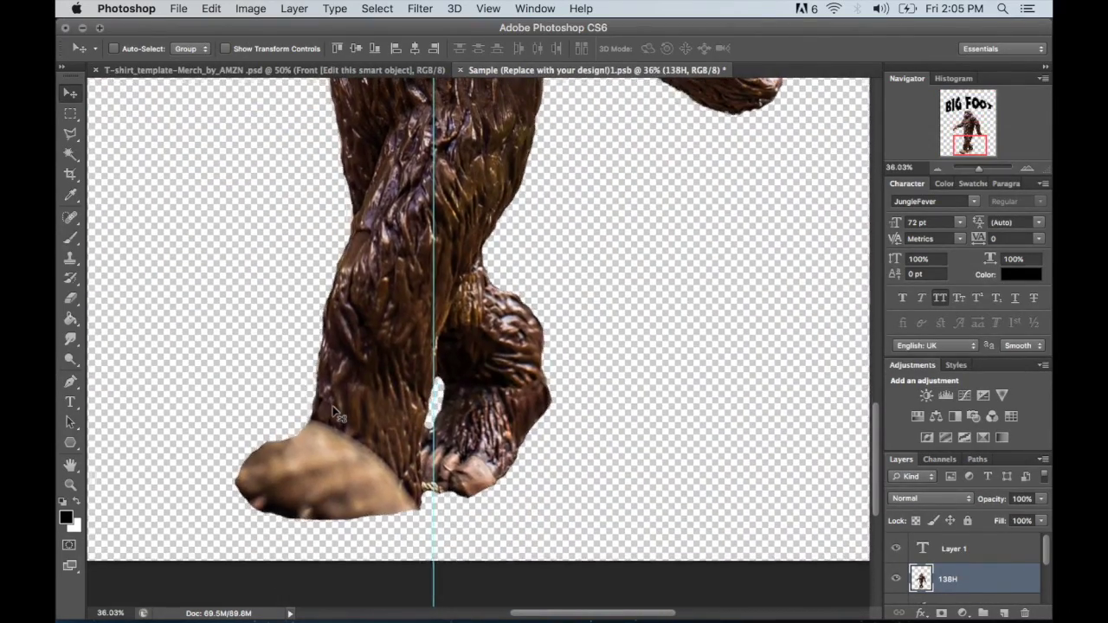
scroll(337, 416, "down", 5)
scroll(336, 413, "up", 3)
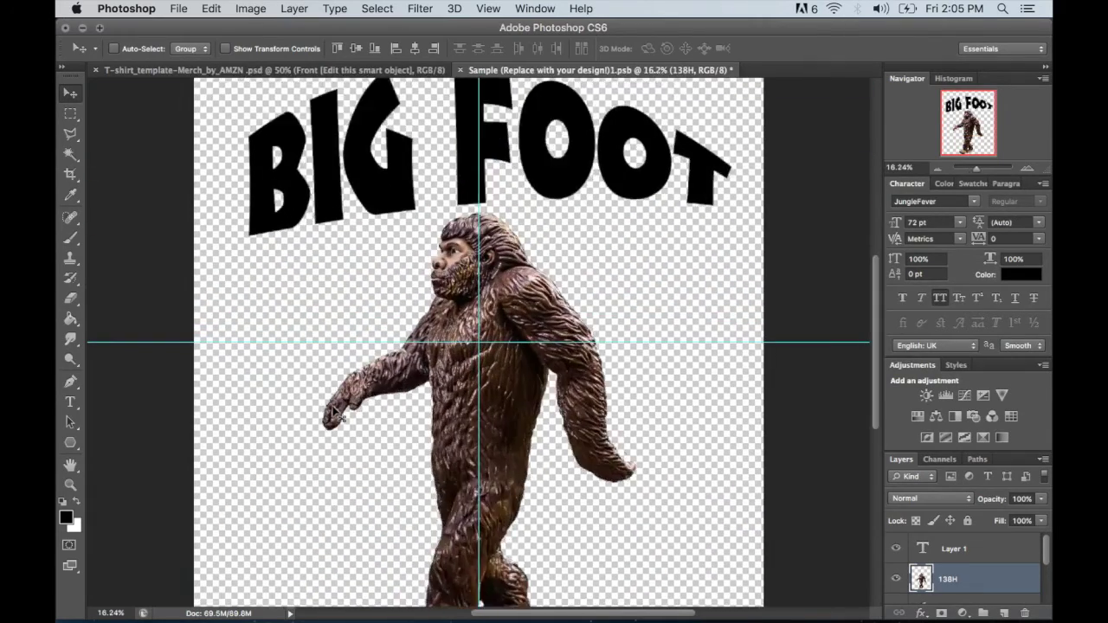
scroll(336, 413, "down", 3)
scroll(336, 412, "up", 2)
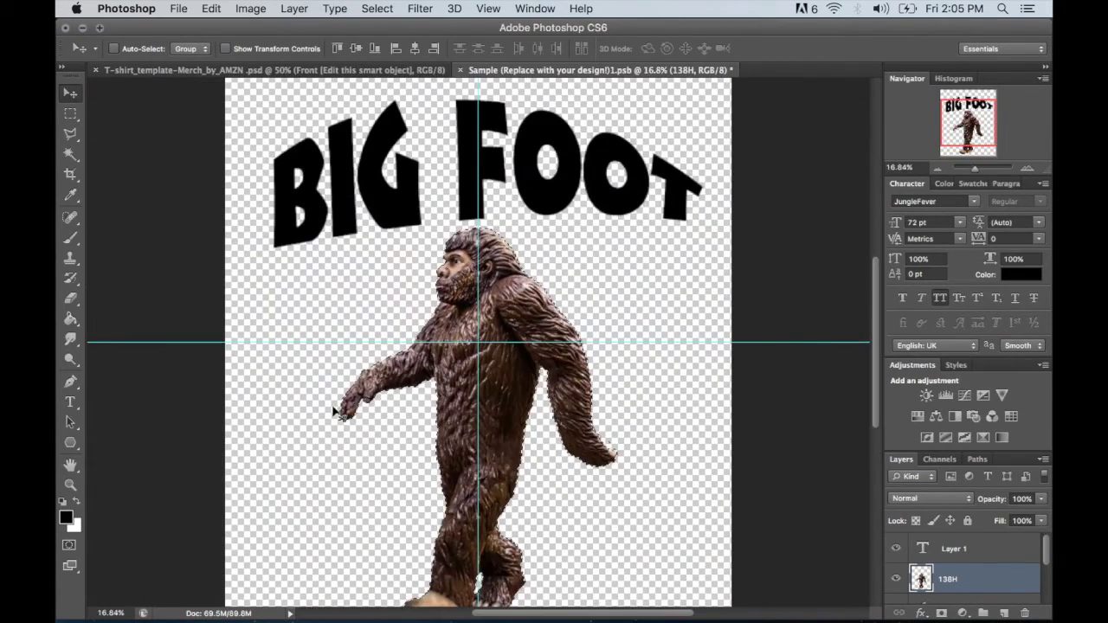
left_click(250, 9)
mouse_move(217, 7)
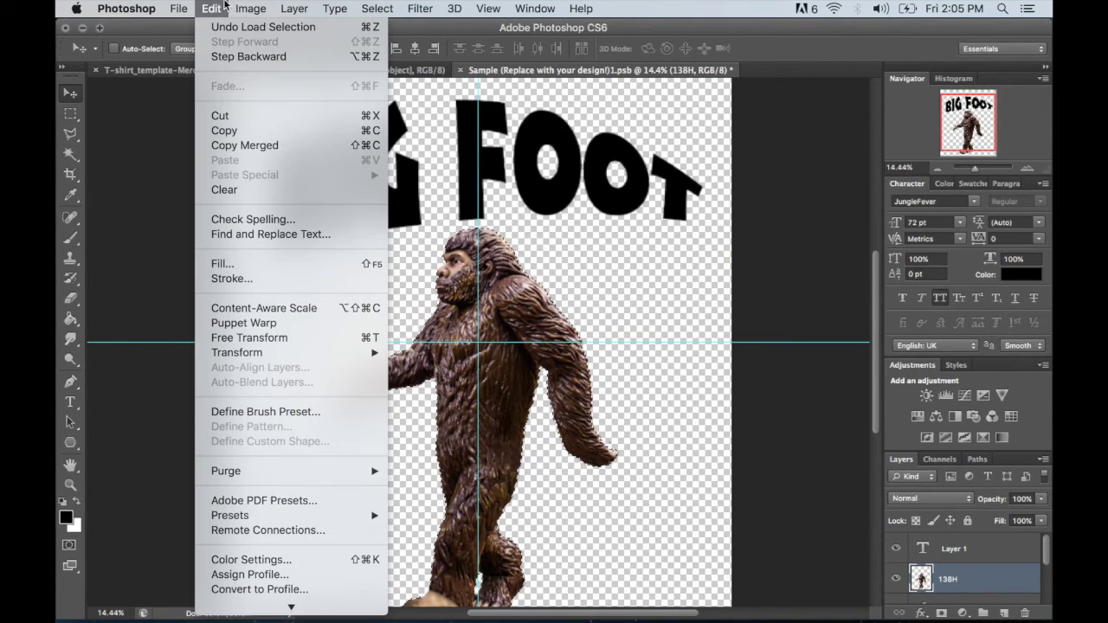
left_click(232, 262)
left_click(515, 241)
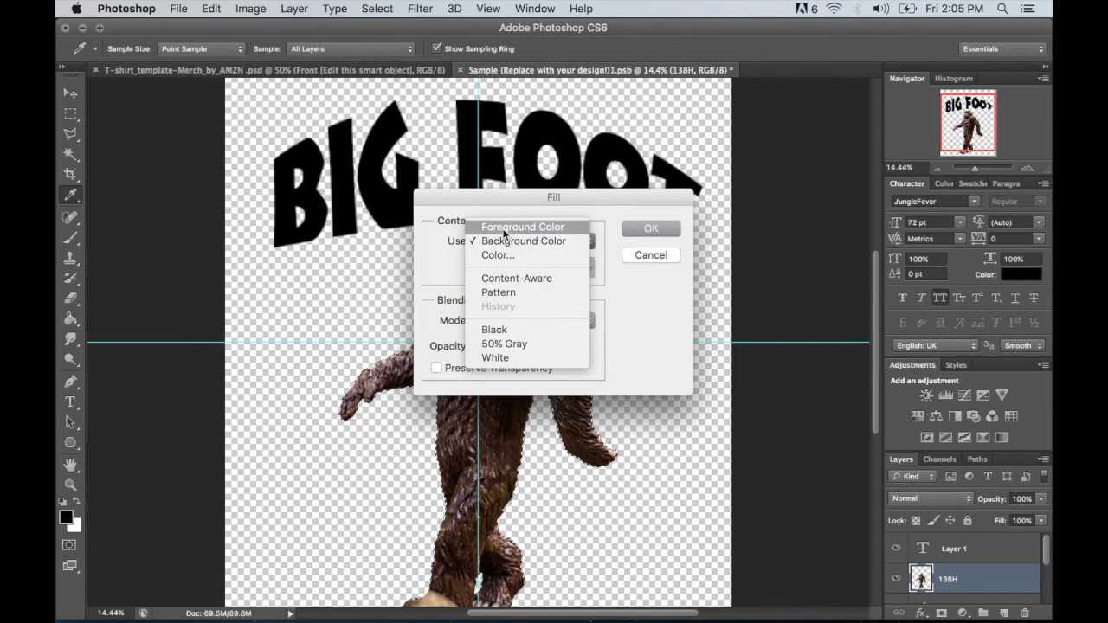
left_click(504, 229)
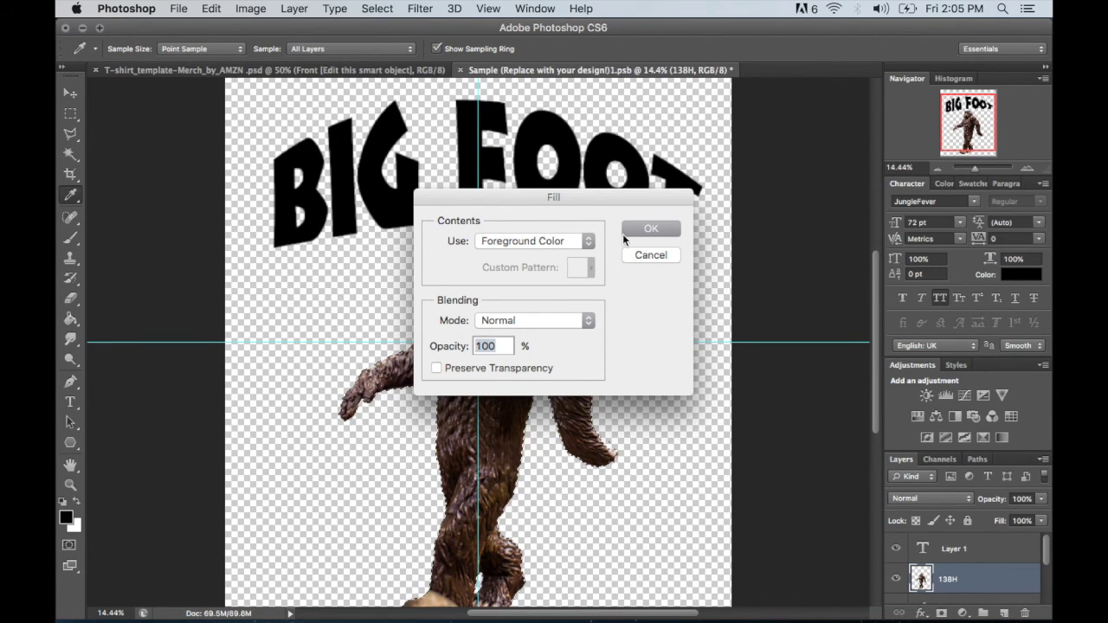
left_click(651, 227)
key("v")
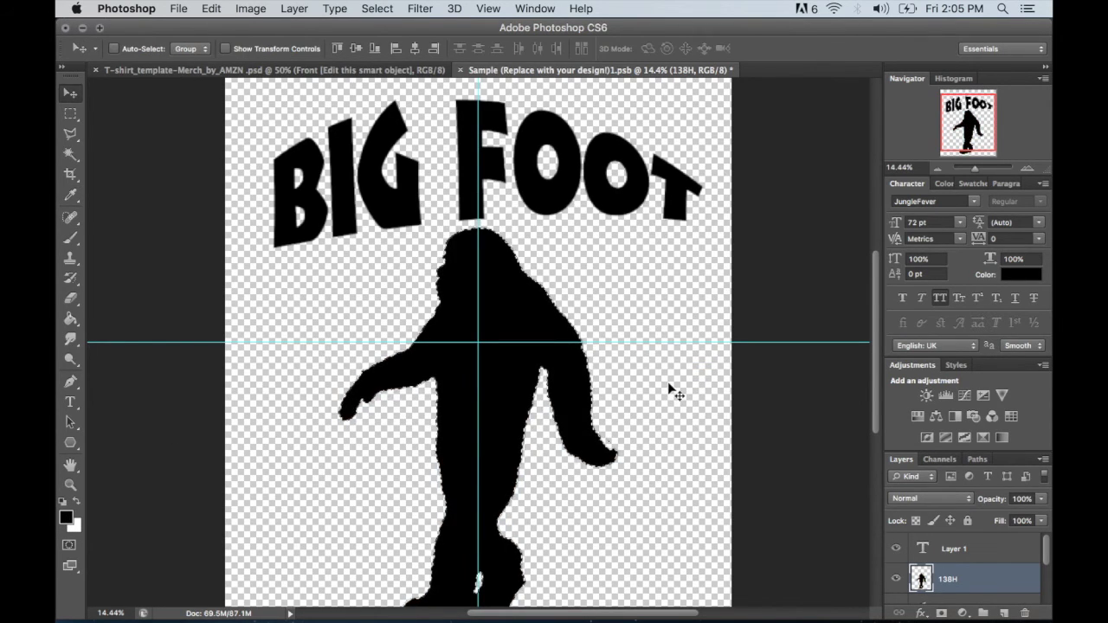
key("cmd+d")
- Review the black Bigfoot silhouette together with the BIG FOOT text on the whole canvas
scroll(675, 394, "down", 2)
scroll(675, 394, "down", 1)
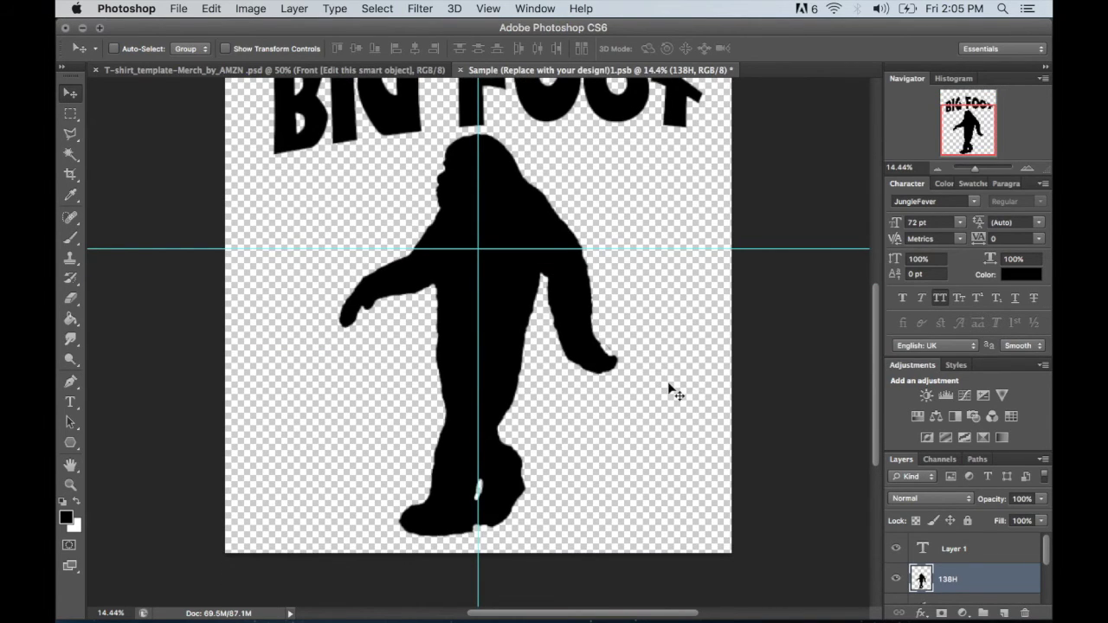
scroll(675, 393, "up", 2)
scroll(675, 393, "down", 1)
scroll(675, 394, "up", 2)
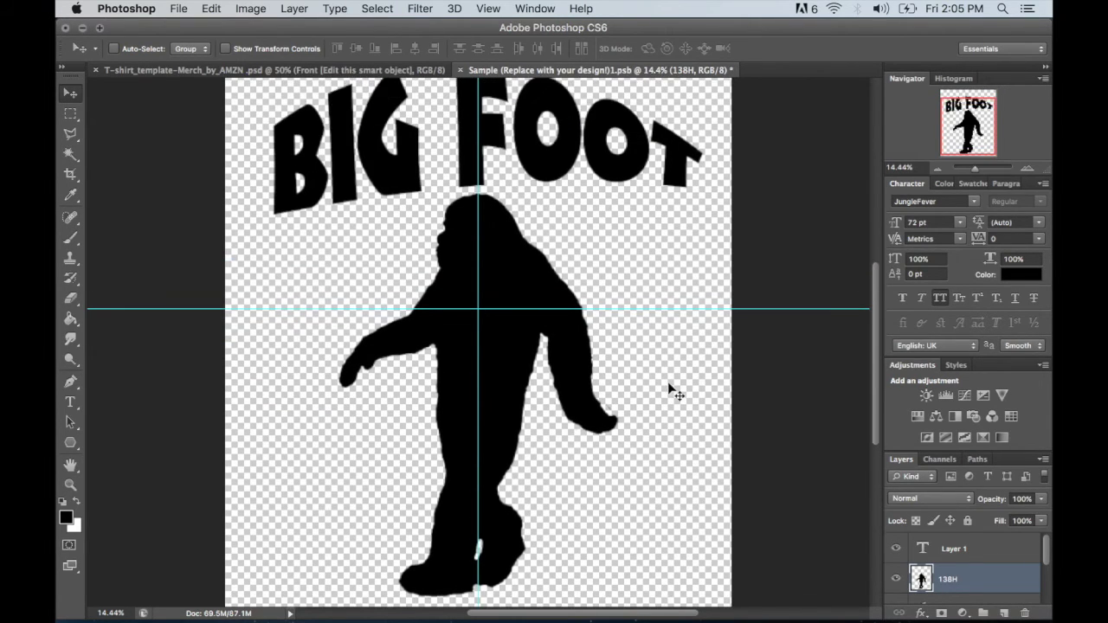
scroll(675, 393, "down", 2)
scroll(673, 391, "up", 1)
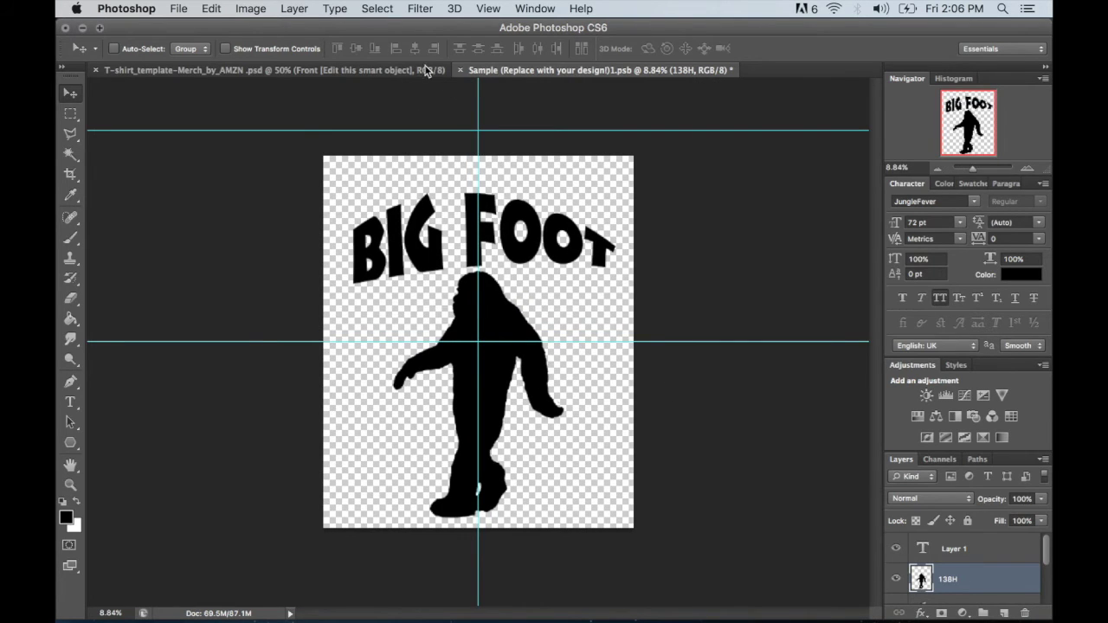
- Save a copy of the design to the Desktop as bigfoot.png in PNG format with Smallest / Slow compression and no interlacing
left_click(179, 5)
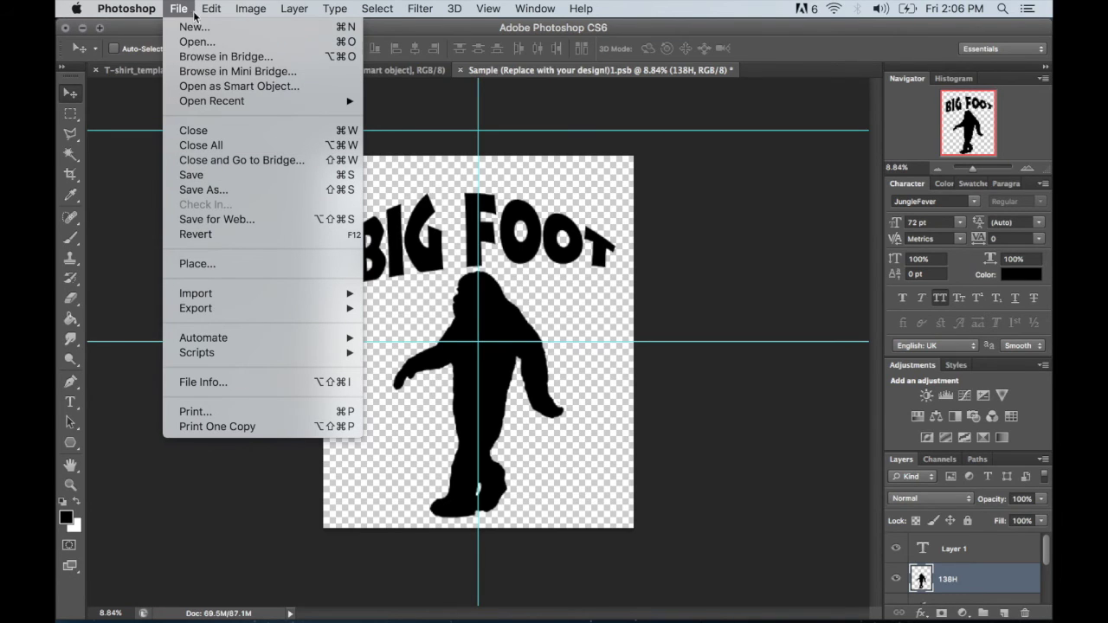
left_click(195, 190)
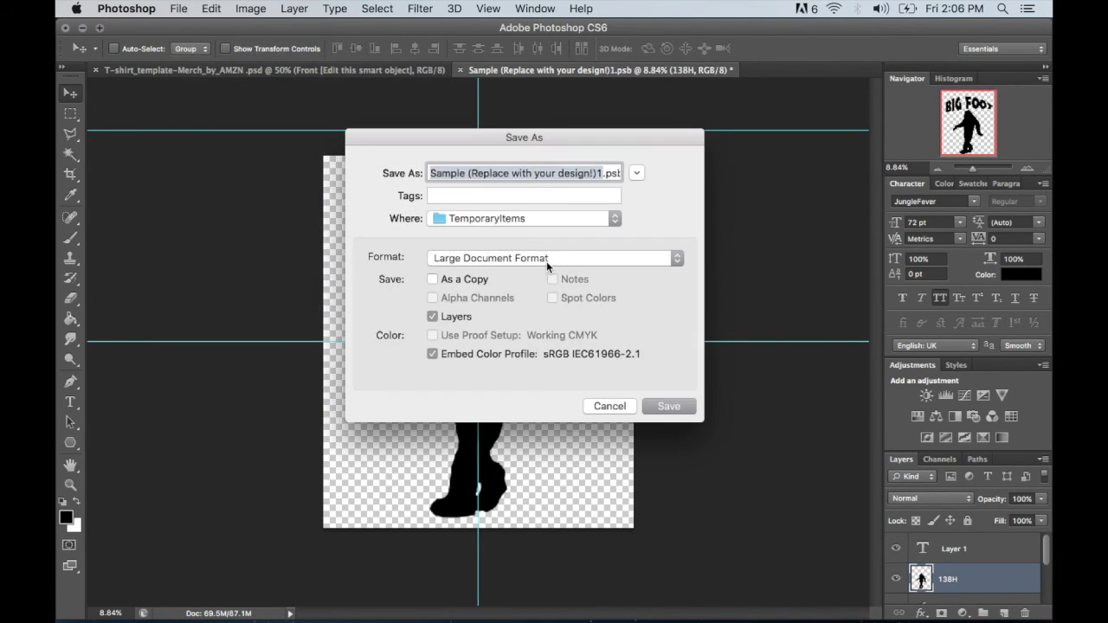
left_click(486, 257)
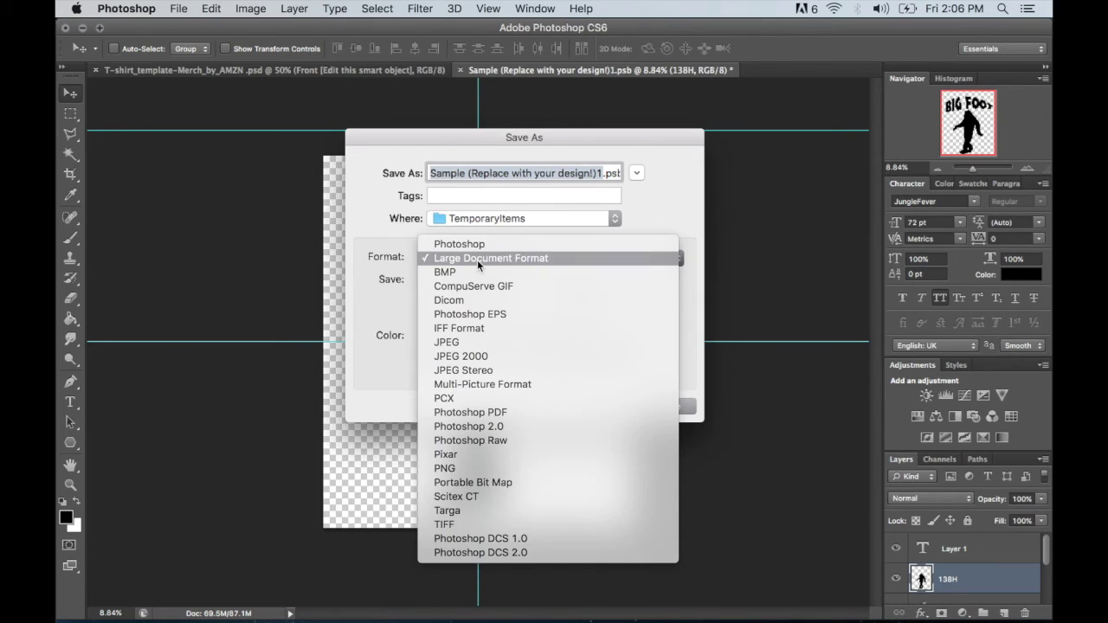
left_click(455, 472)
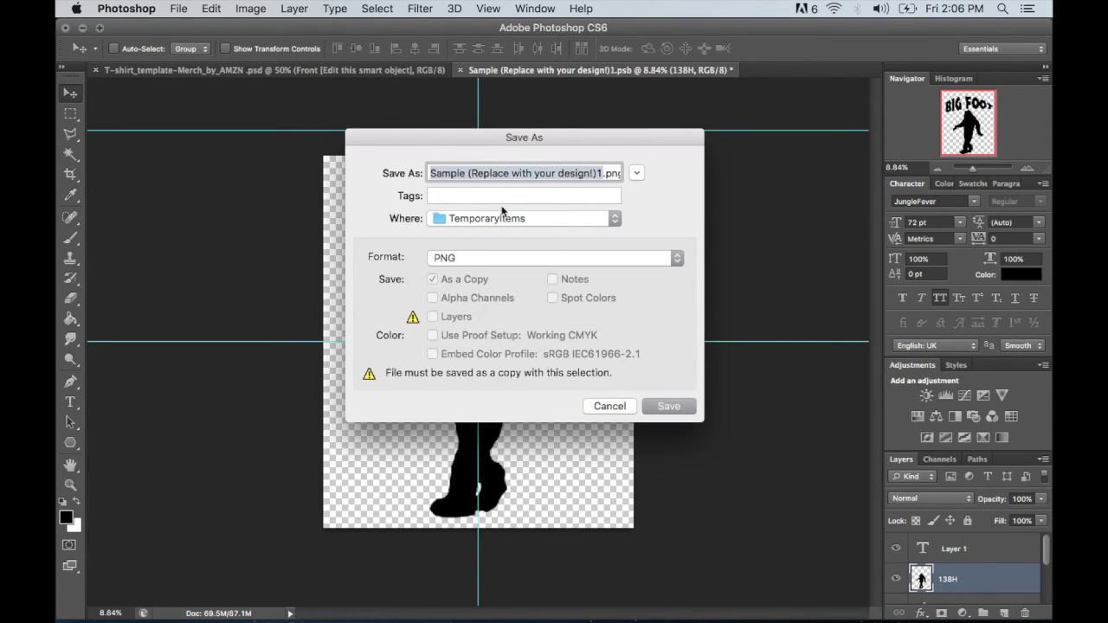
left_click(492, 219)
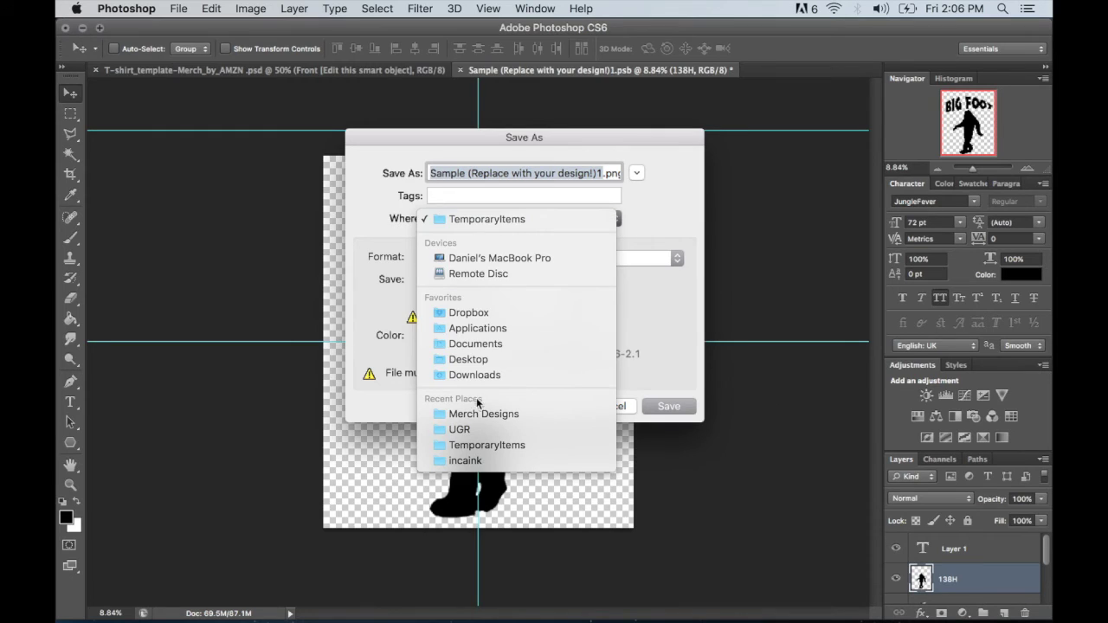
left_click(464, 358)
type("bigfoot")
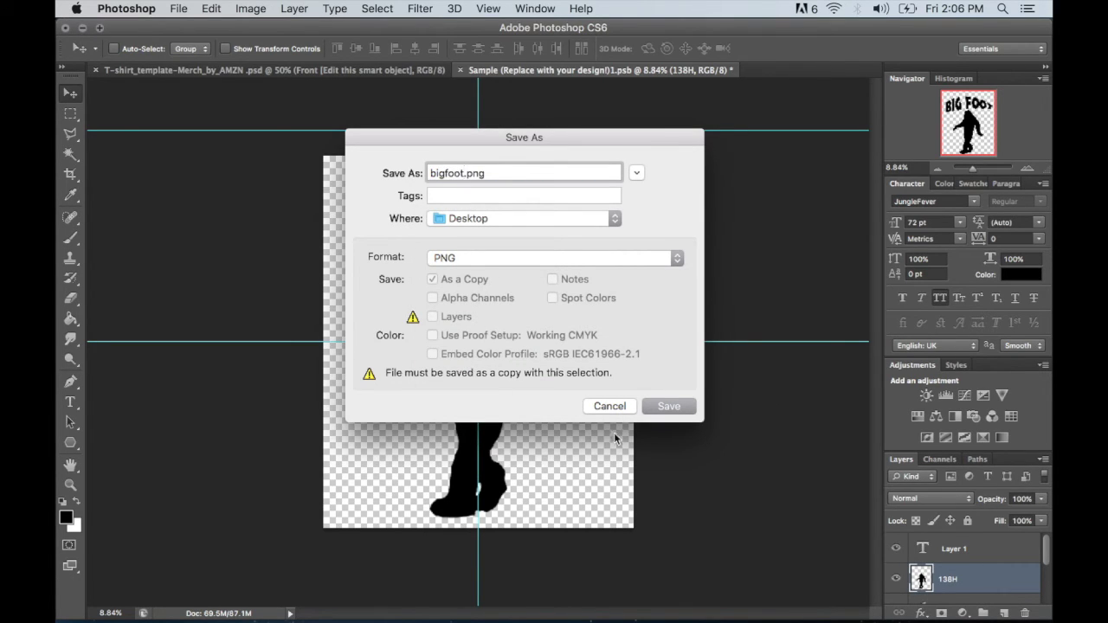
left_click(668, 405)
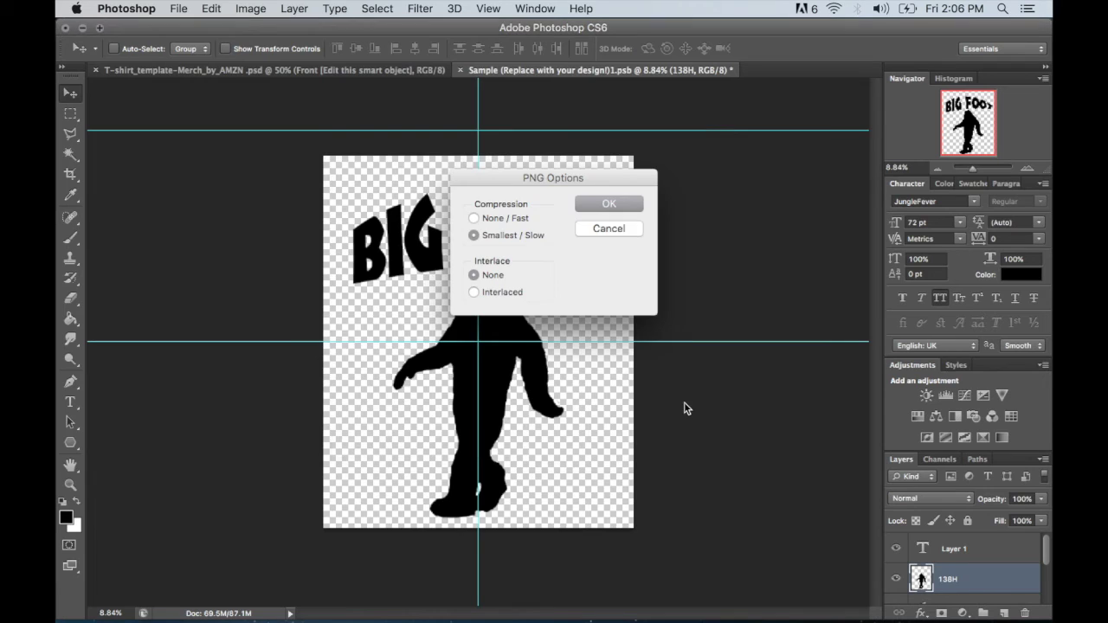
left_click(610, 204)
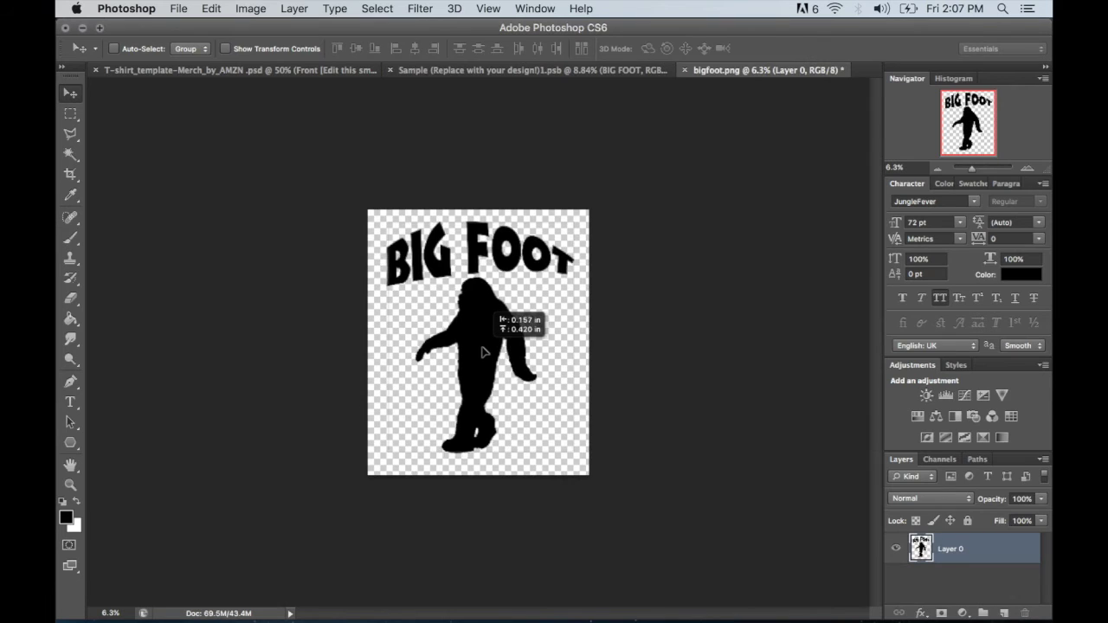
- Reposition the BIG FOOT artwork on Layer 0 of bigfoot.png and enlarge it slightly with Free Transform
left_click_drag(483, 345, 485, 355)
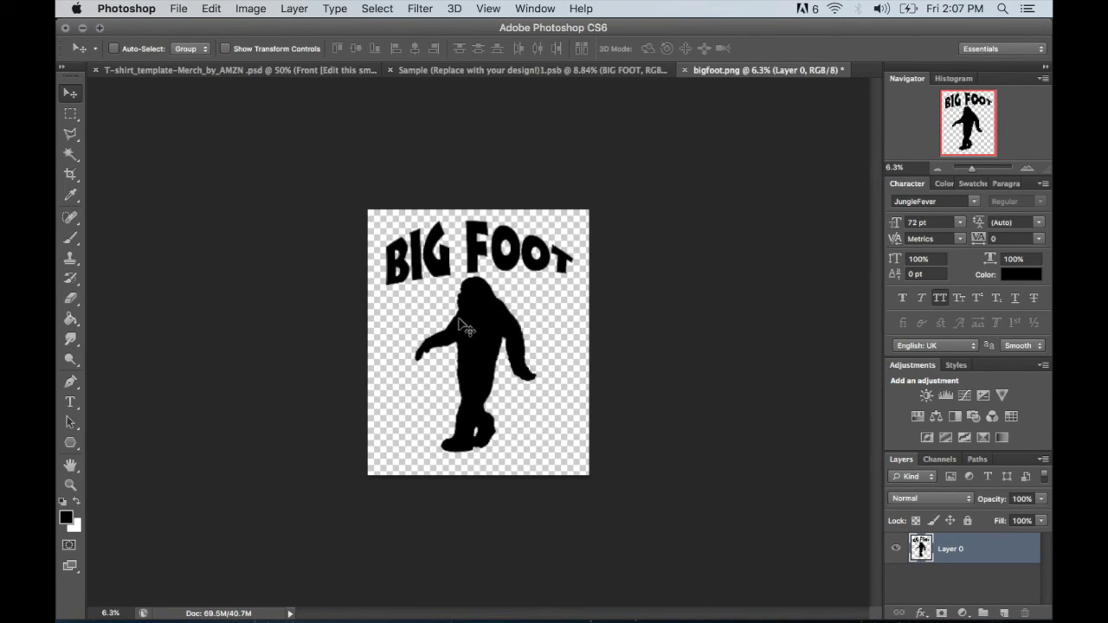
mouse_move(469, 334)
left_mouse_down()
mouse_move(483, 337)
mouse_move(472, 324)
mouse_move(464, 352)
mouse_move(452, 339)
mouse_move(465, 334)
left_mouse_up()
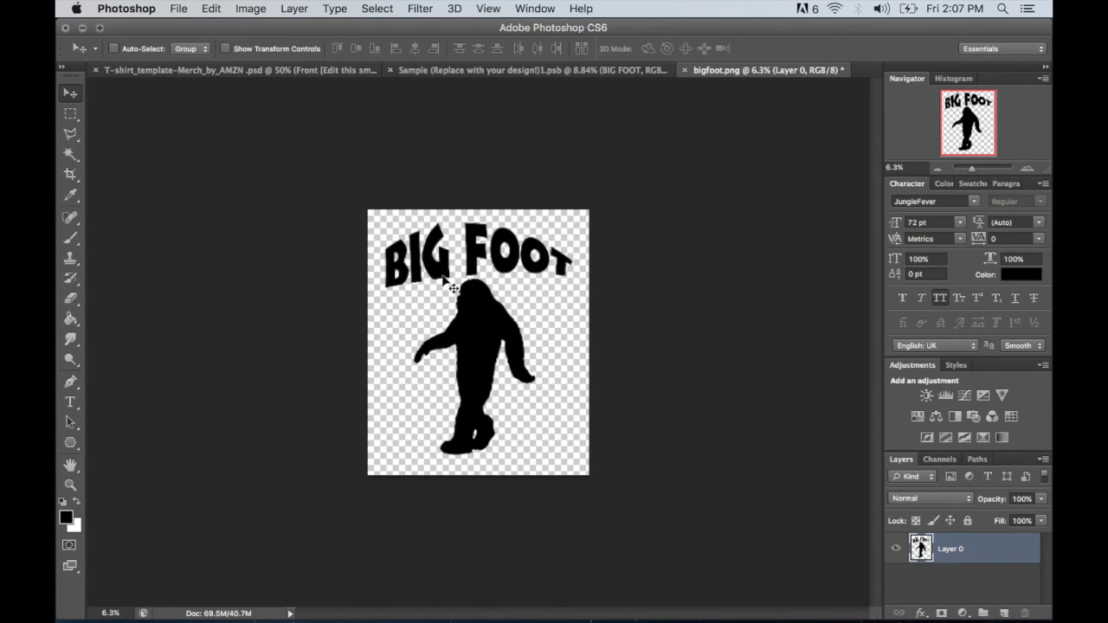
left_click(212, 7)
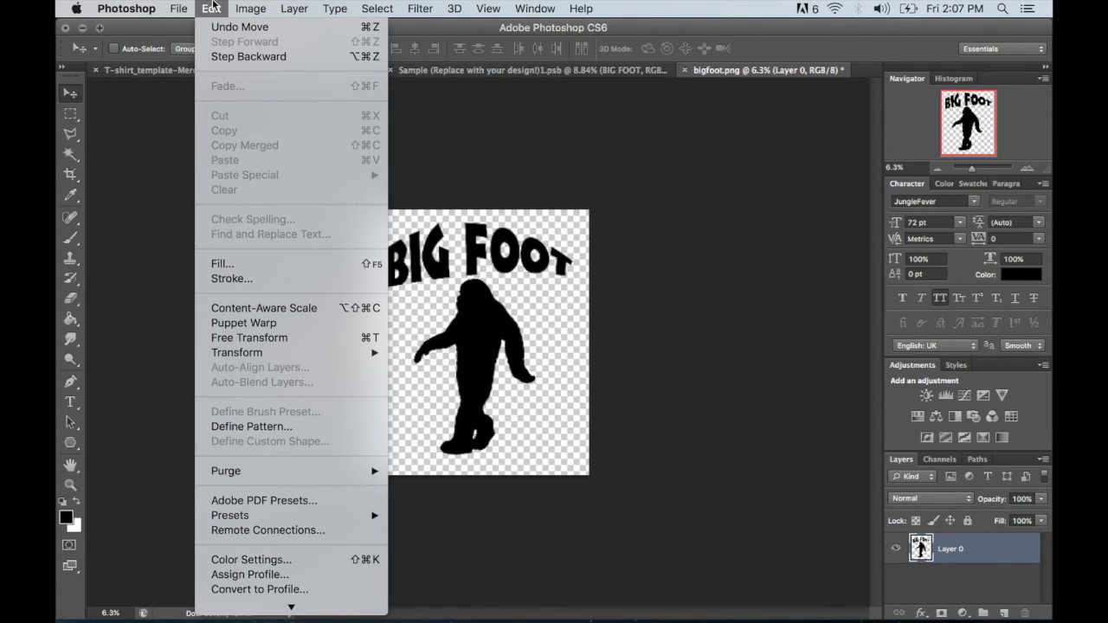
left_click(290, 336)
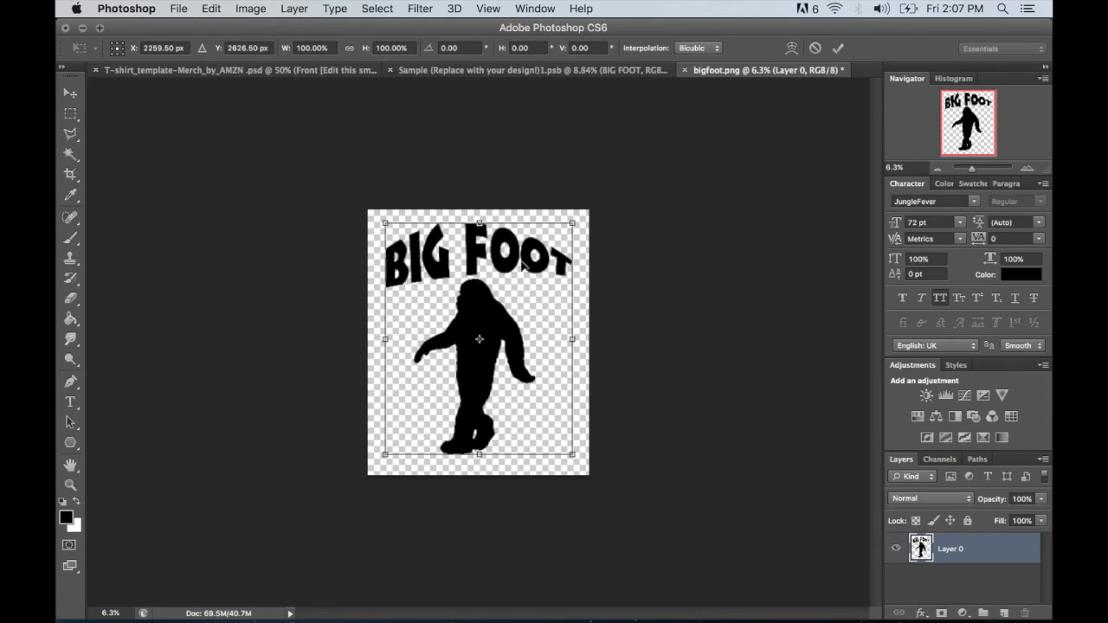
left_click_drag(573, 223, 577, 218)
left_click(839, 48)
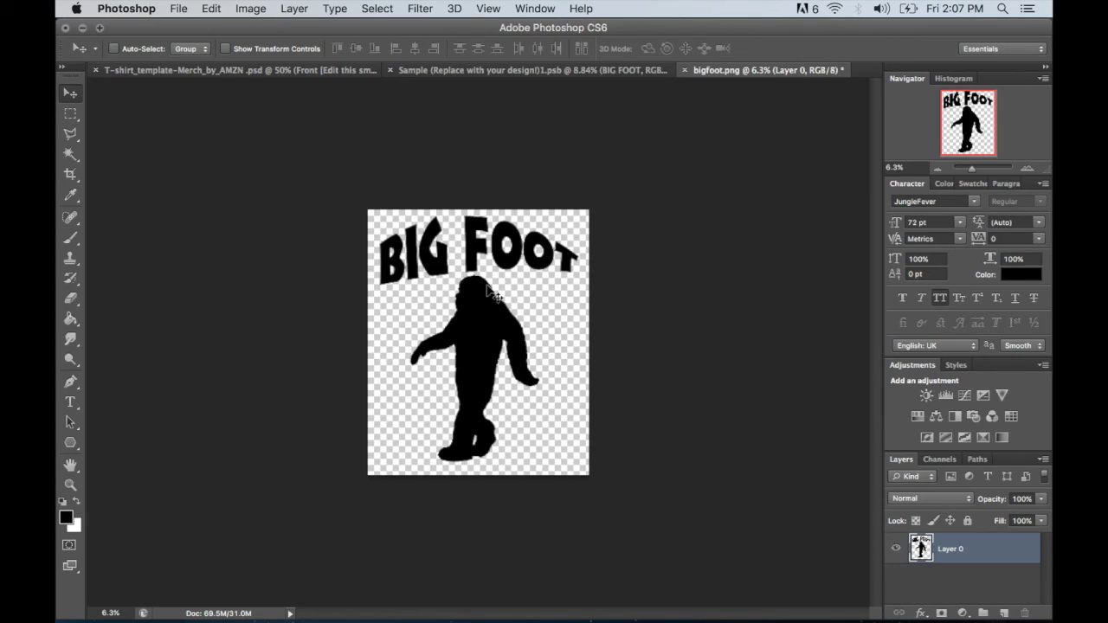
- Align the artwork to the canvas's bottom, top and right edges in turn, center it horizontally, and clear the selection
scroll(490, 292, "up", 2)
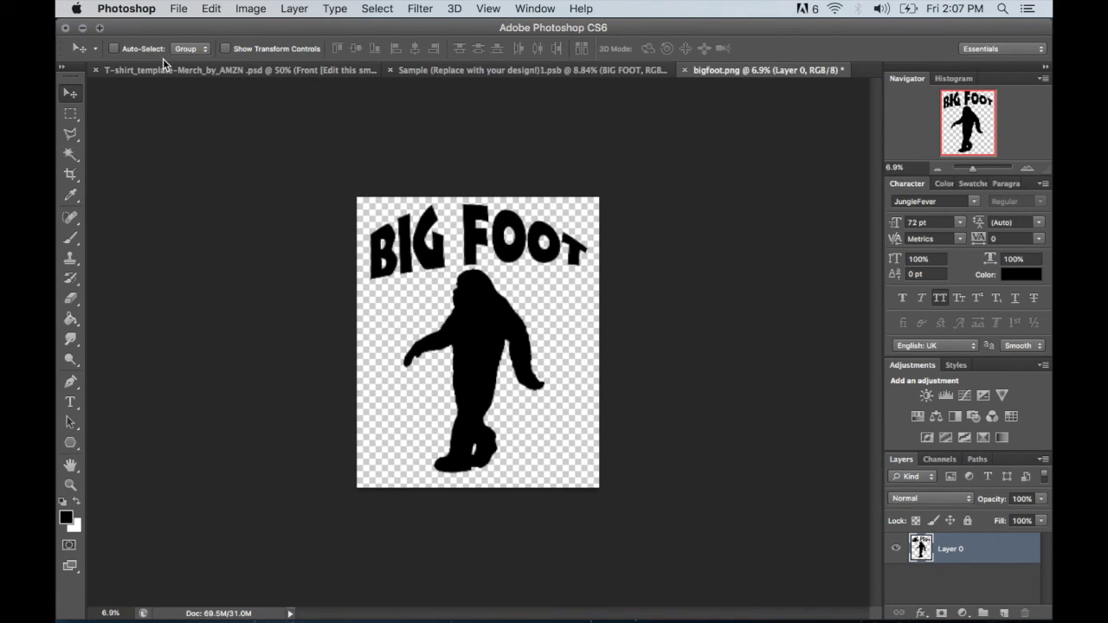
key("ctrl+a")
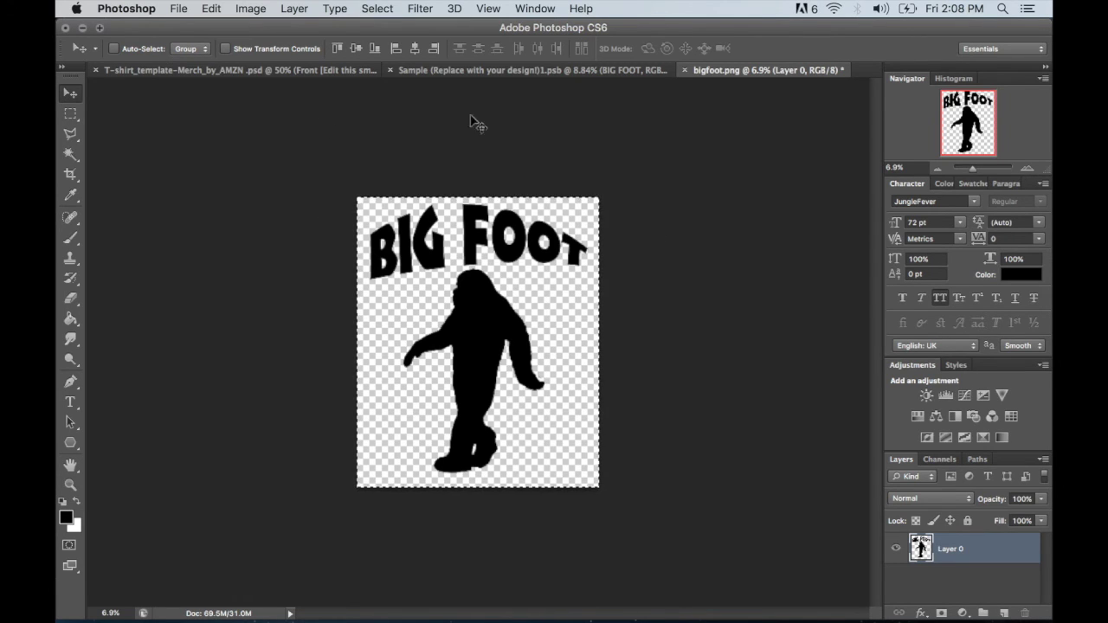
left_click(374, 49)
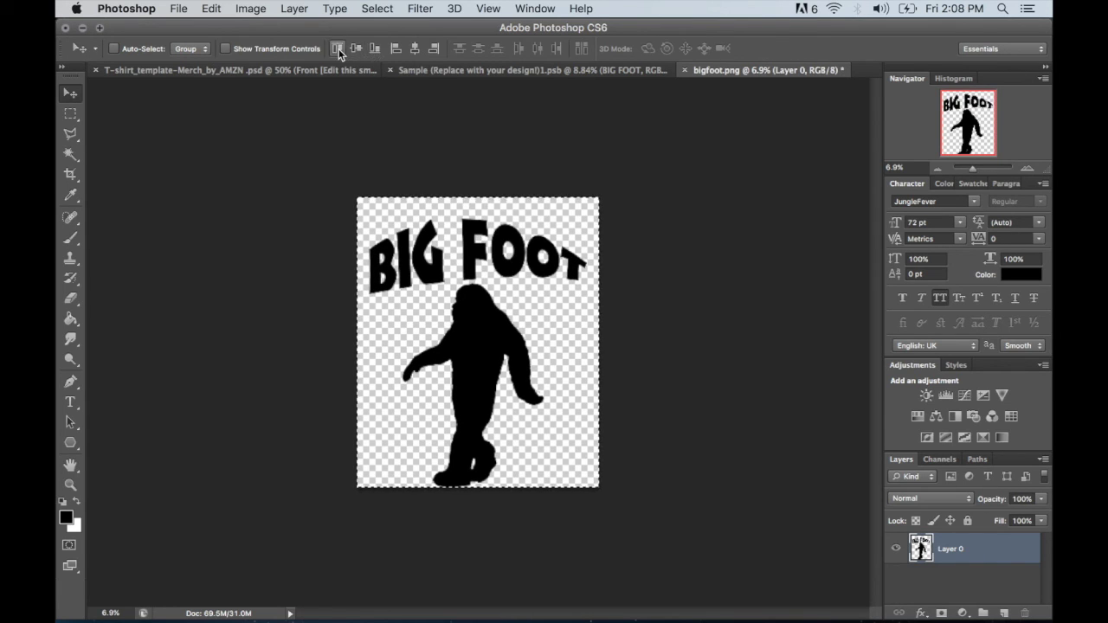
left_click(338, 49)
left_click(433, 49)
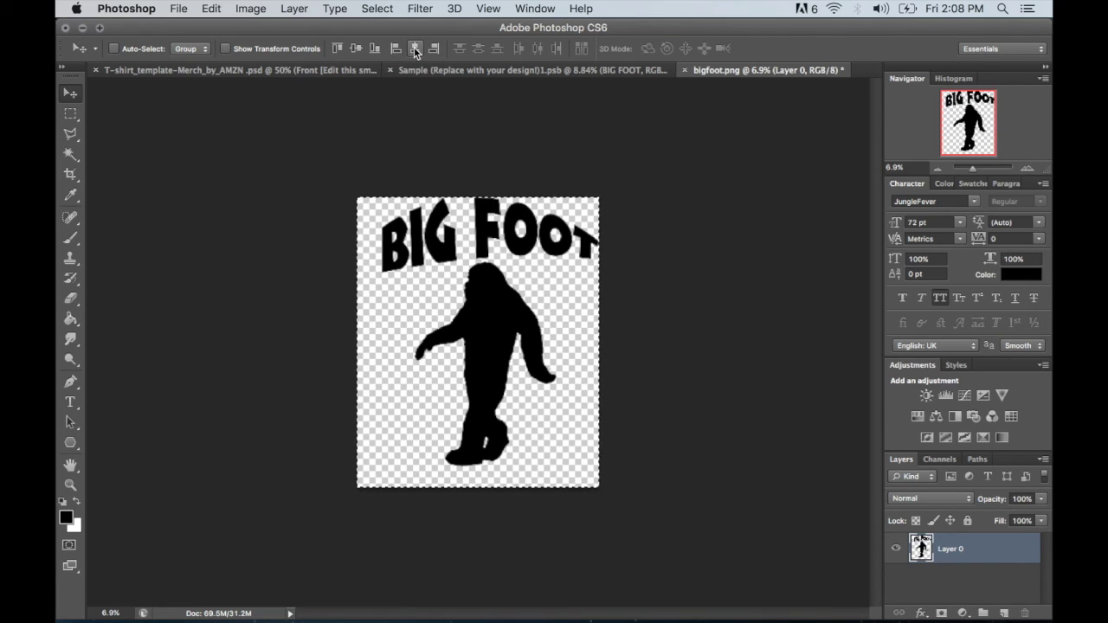
left_click(414, 48)
key("super+d")
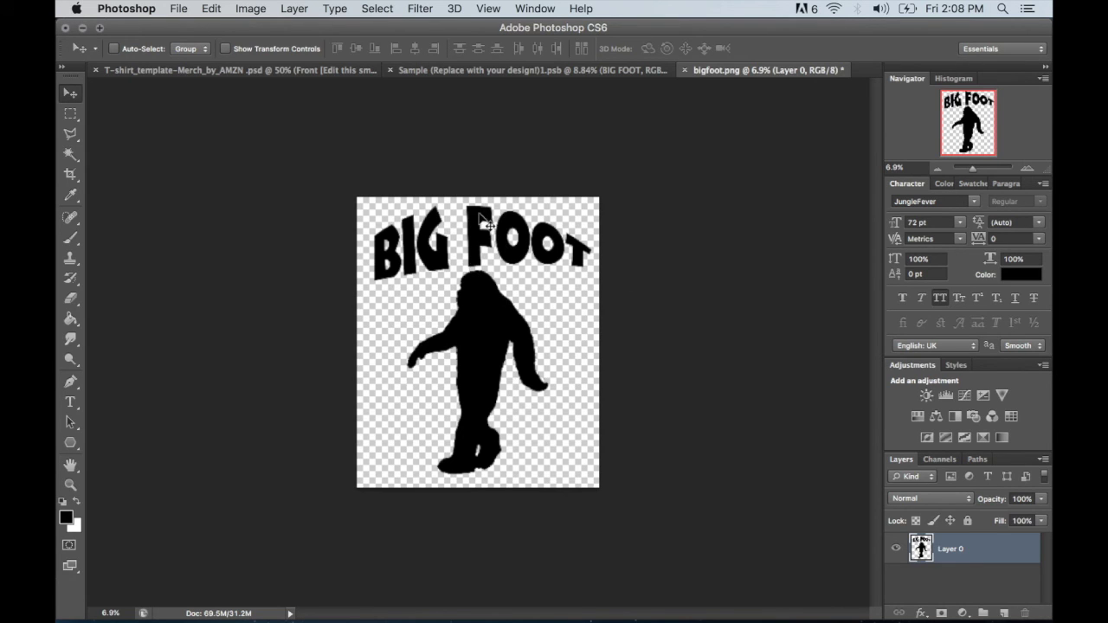
- Invert the black artwork on Layer 0 to white and save bigfoot.png
left_click(240, 8)
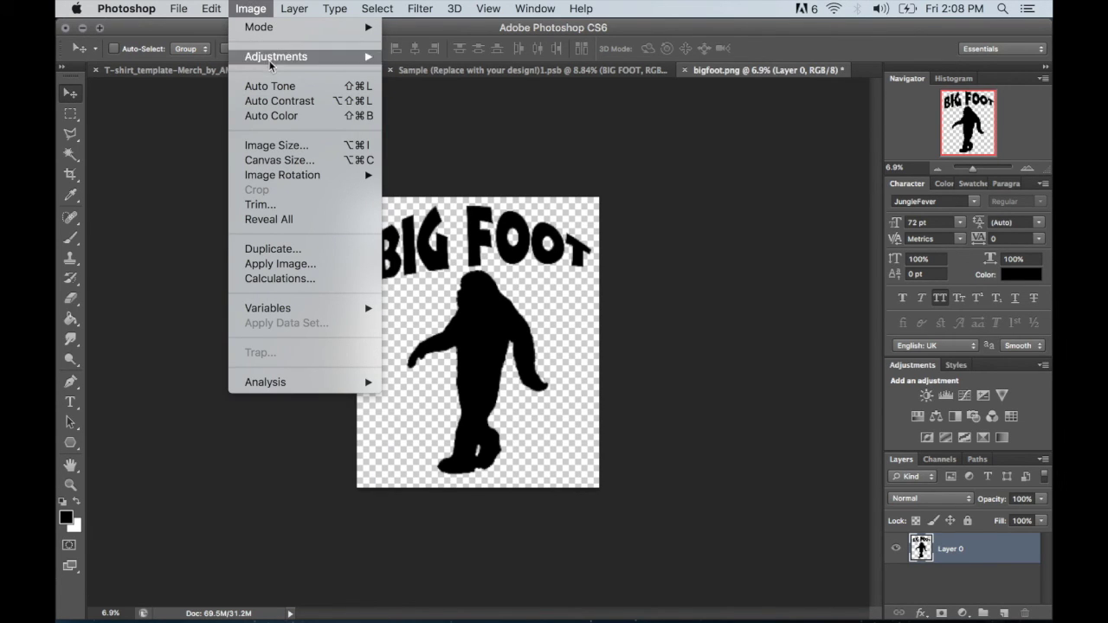
mouse_move(270, 58)
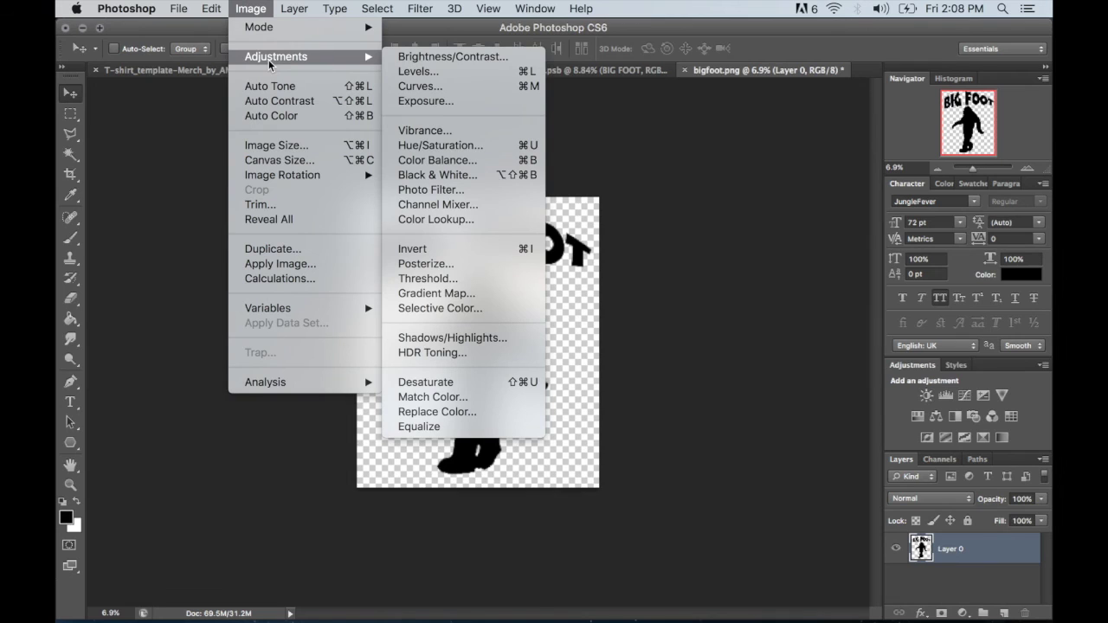
left_click(452, 247)
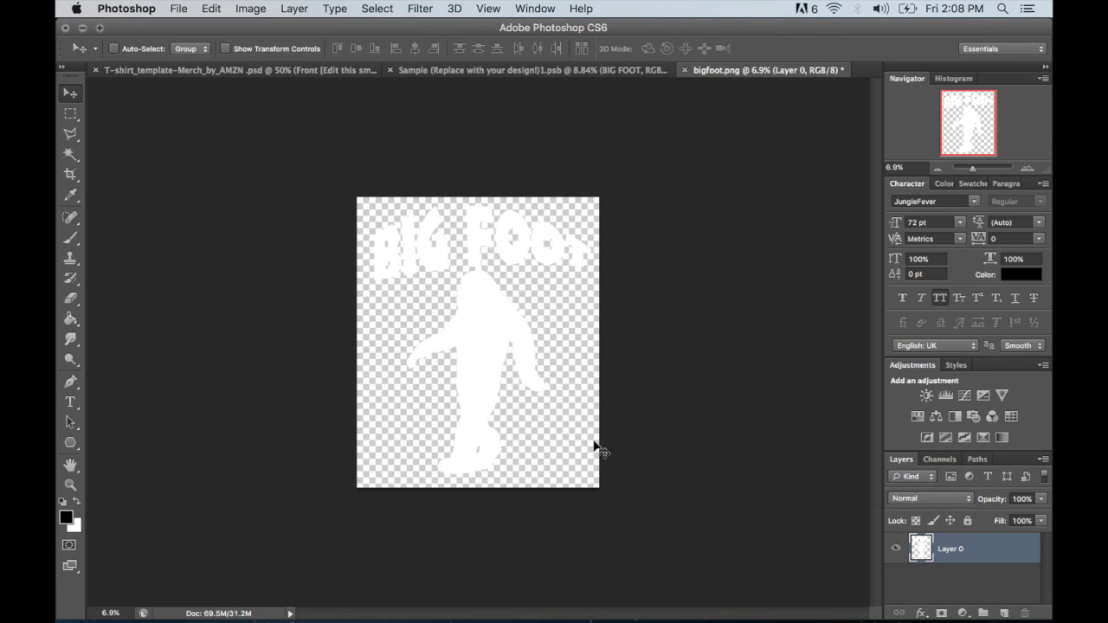
left_click(199, 8)
mouse_move(176, 8)
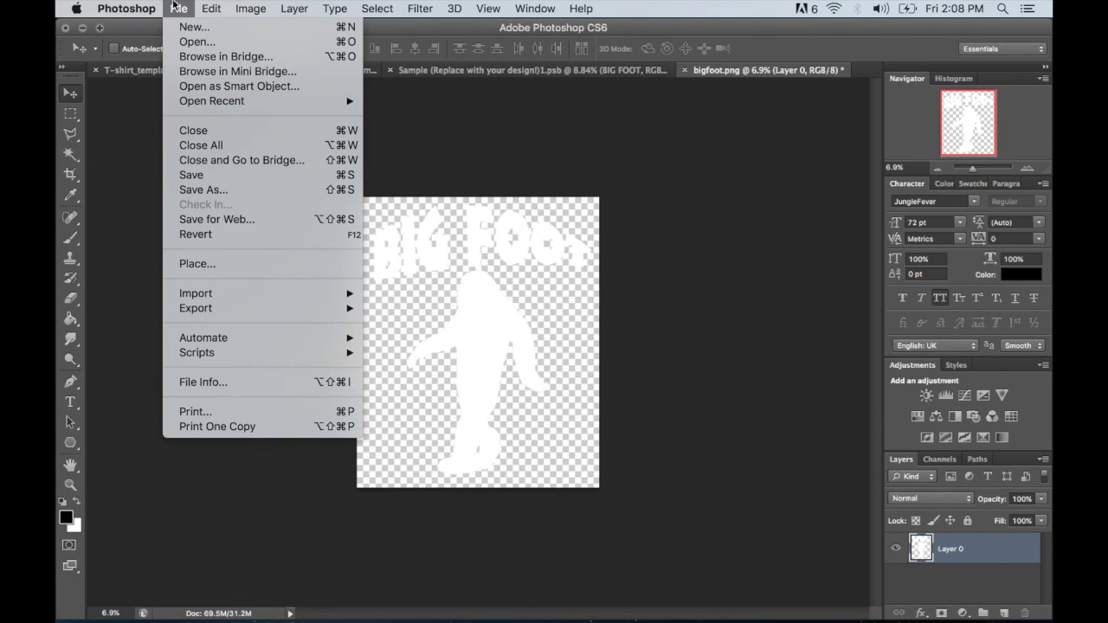
left_click(191, 175)
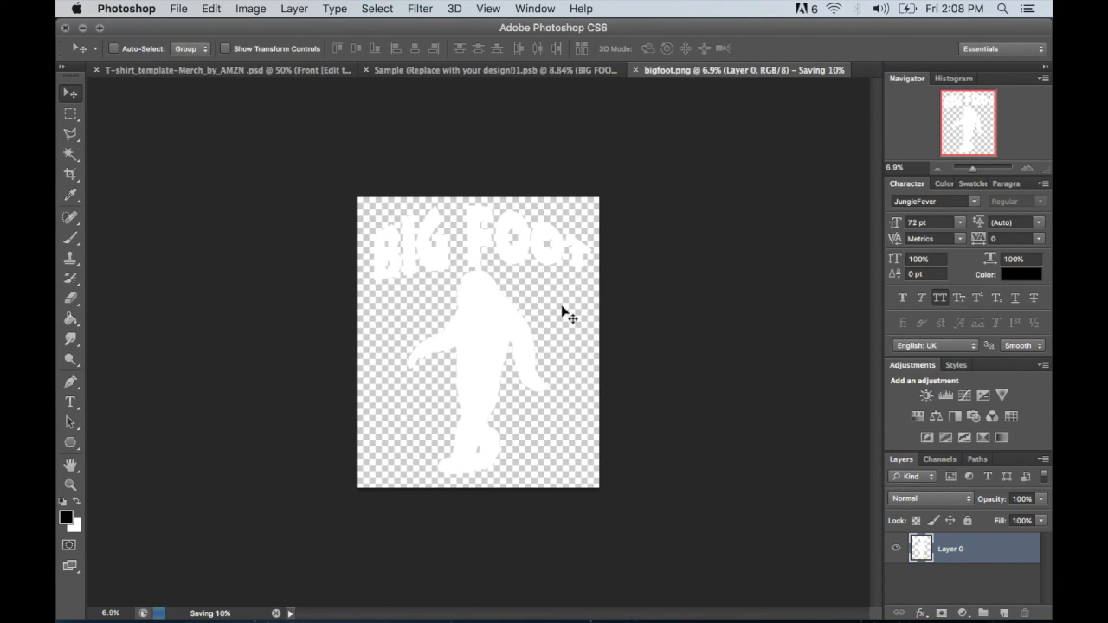